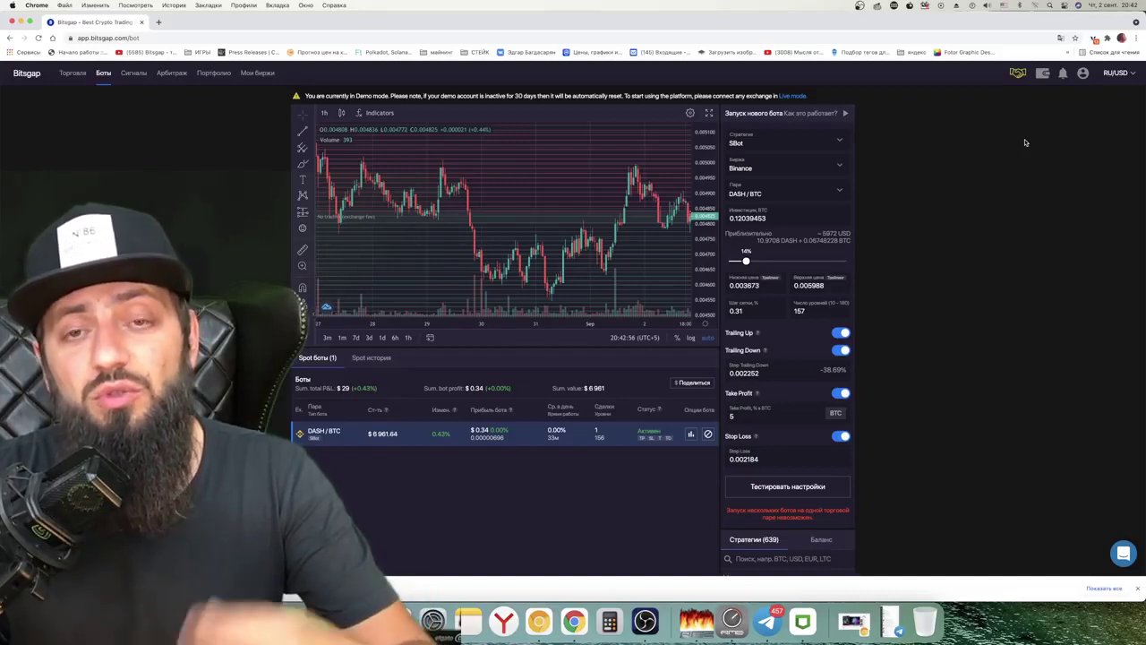
Open the affiliate program page and highlight the free 14-day PRO plan offer for invited users
{"action": "left_click", "coordinate": [1082, 72]}
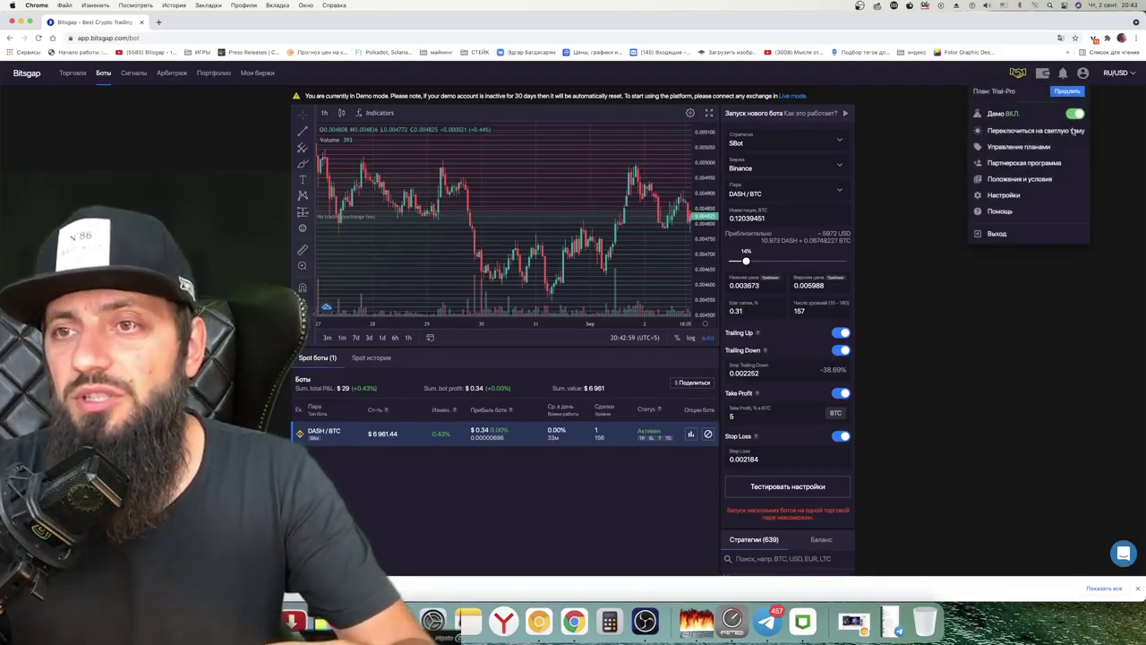
{"action": "left_click", "coordinate": [1030, 165]}
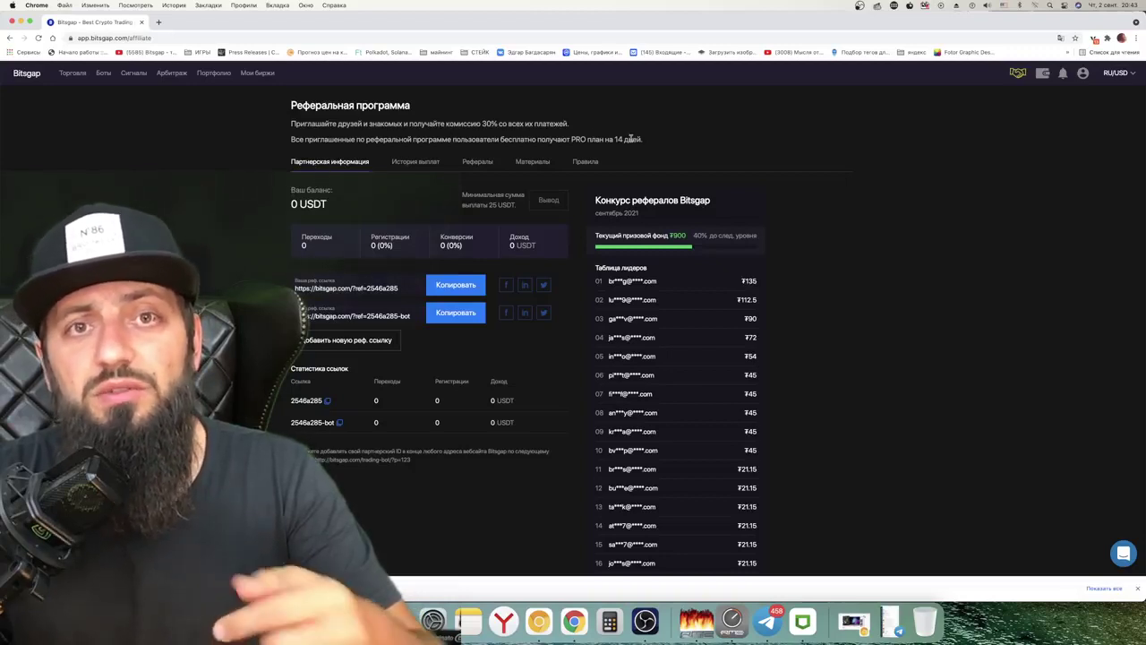
{"action": "left_click_drag", "start_coordinate": [571, 140], "coordinate": [645, 139]}
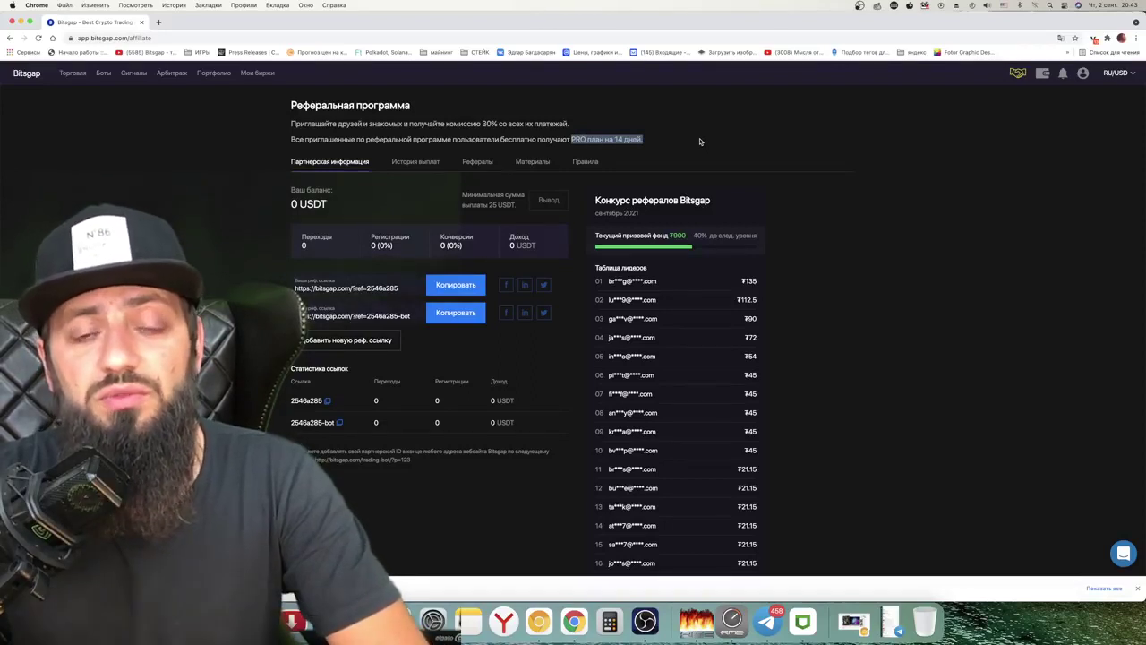
{"action": "left_click", "coordinate": [451, 135]}
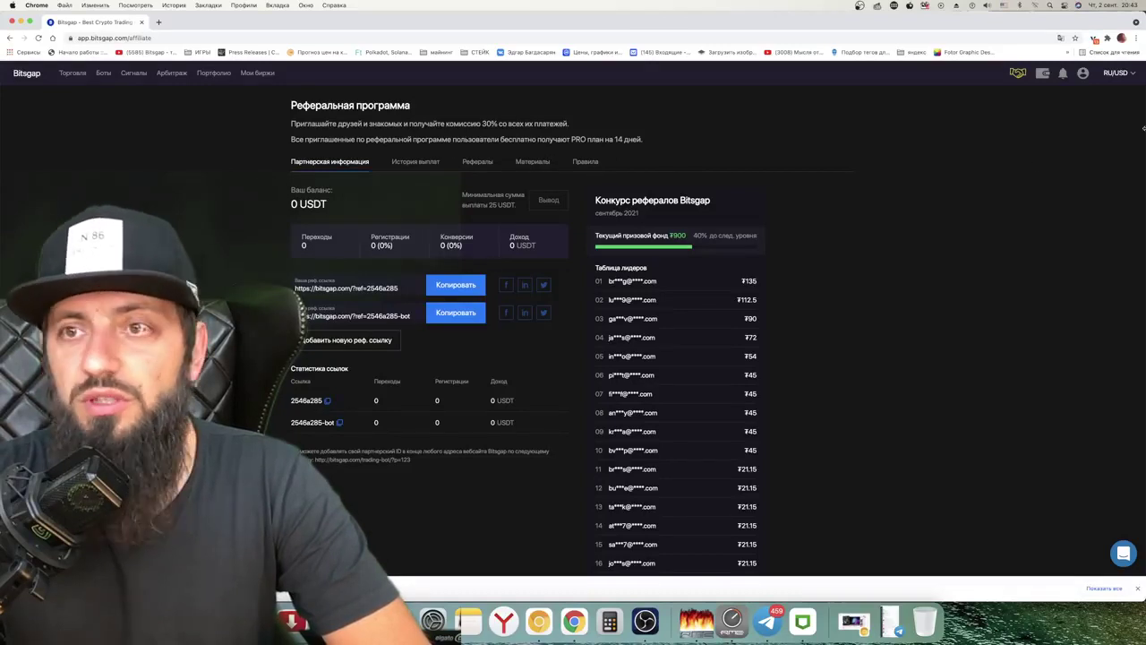
Review the current subscription and the BASIC, ADVANCED and PRO upgrade prices, and return to the bots page
{"action": "left_click", "coordinate": [1082, 75]}
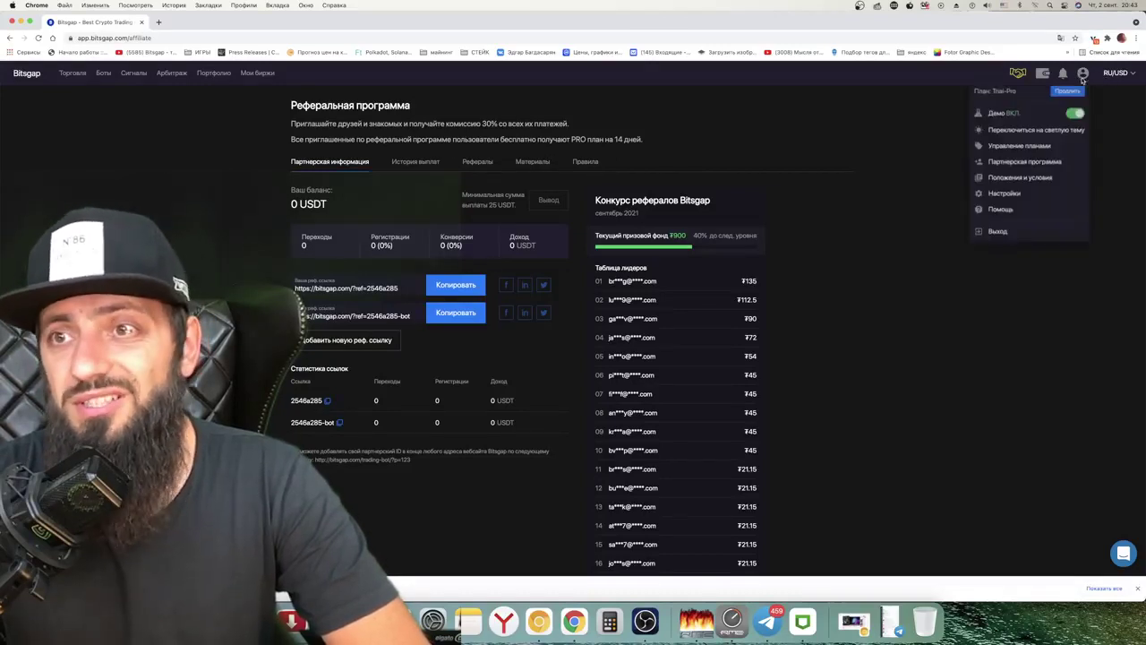
{"action": "left_click", "coordinate": [1030, 148]}
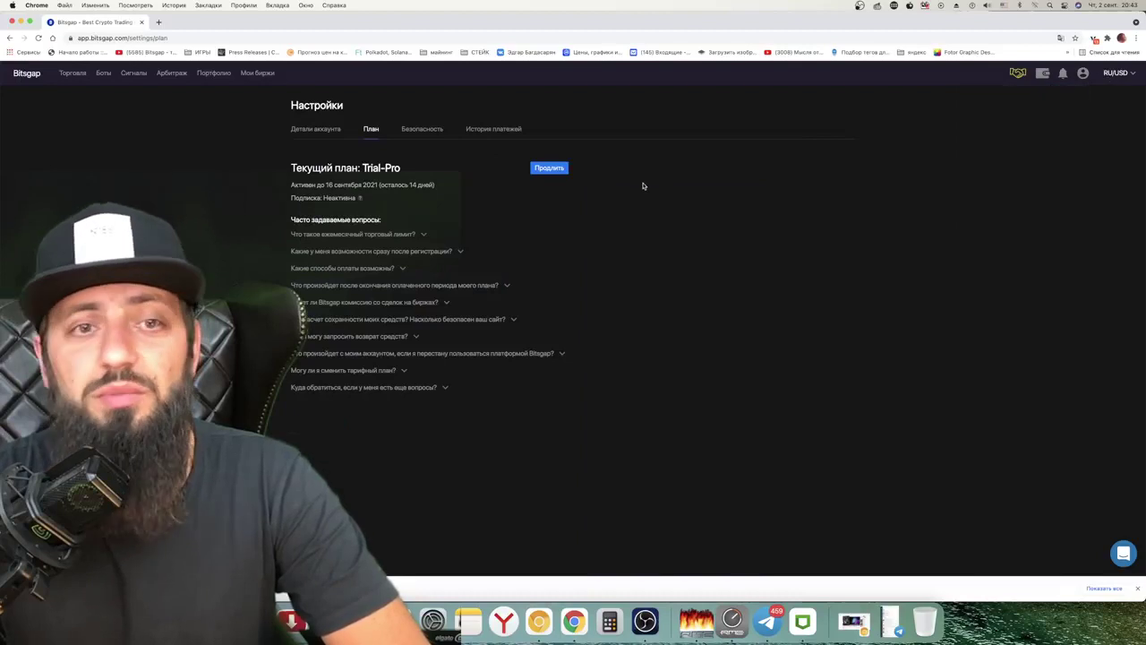
{"action": "left_click", "coordinate": [548, 169]}
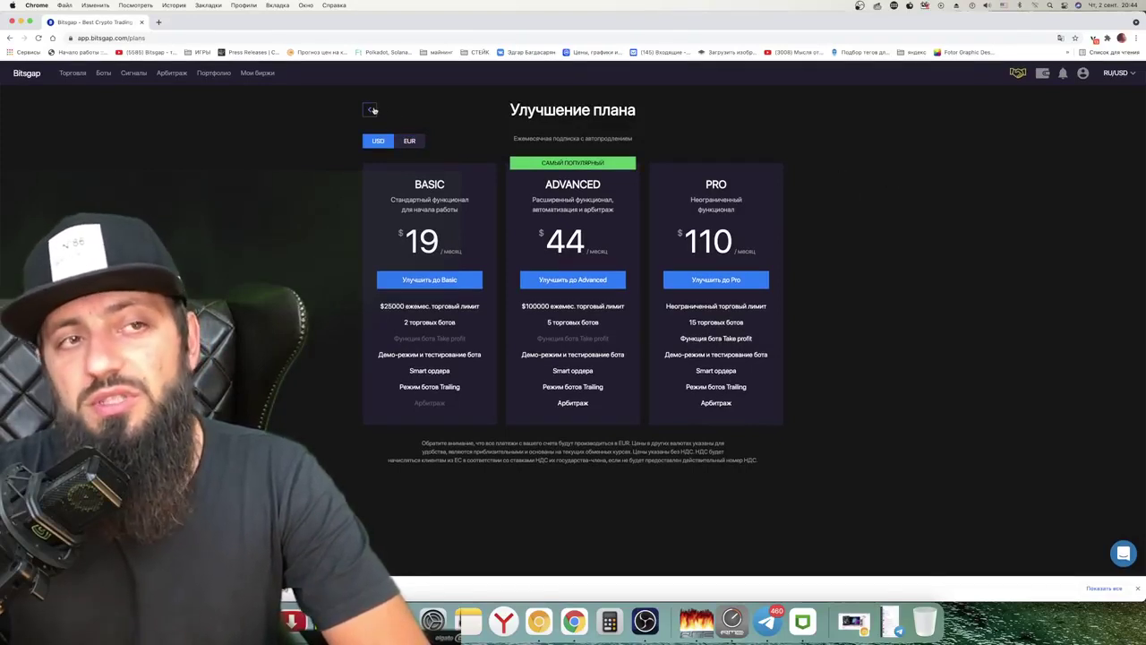
{"action": "left_click", "coordinate": [104, 73]}
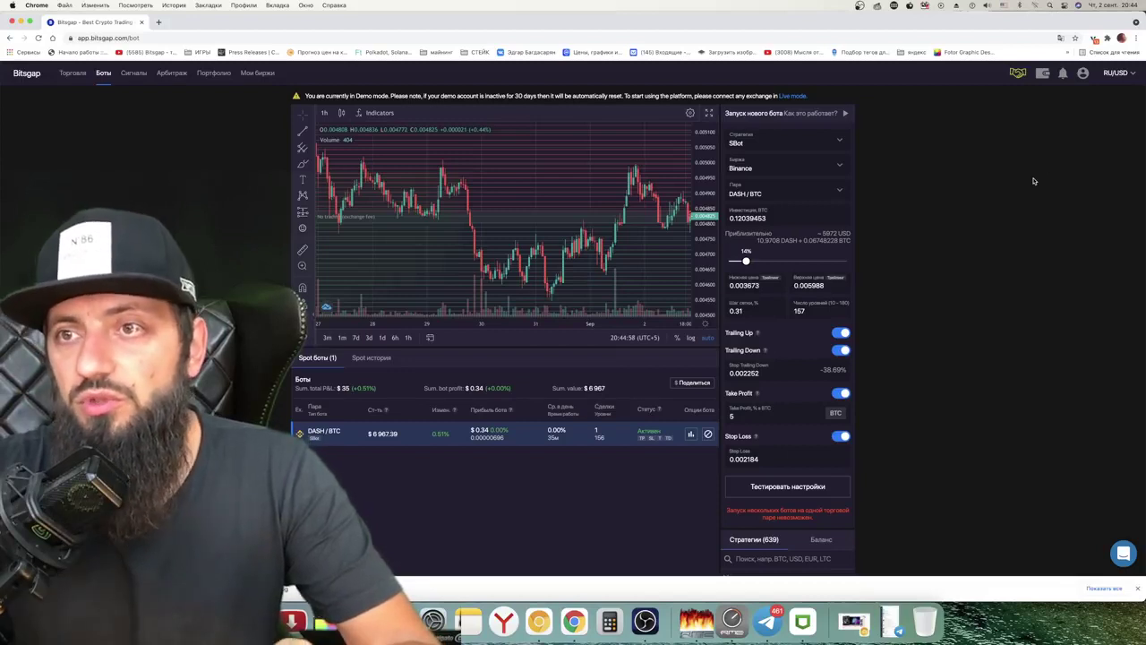
Check the demo mode option in the account menu and view the balances of the demo exchanges
{"action": "left_click", "coordinate": [1083, 75]}
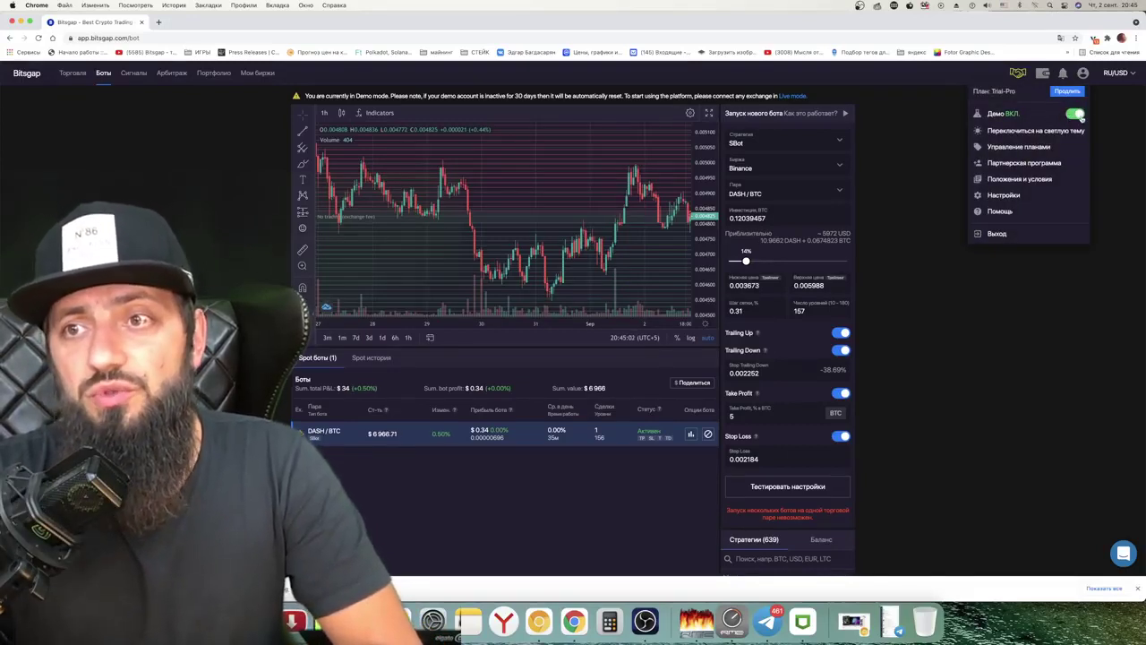
{"action": "left_click", "coordinate": [983, 307]}
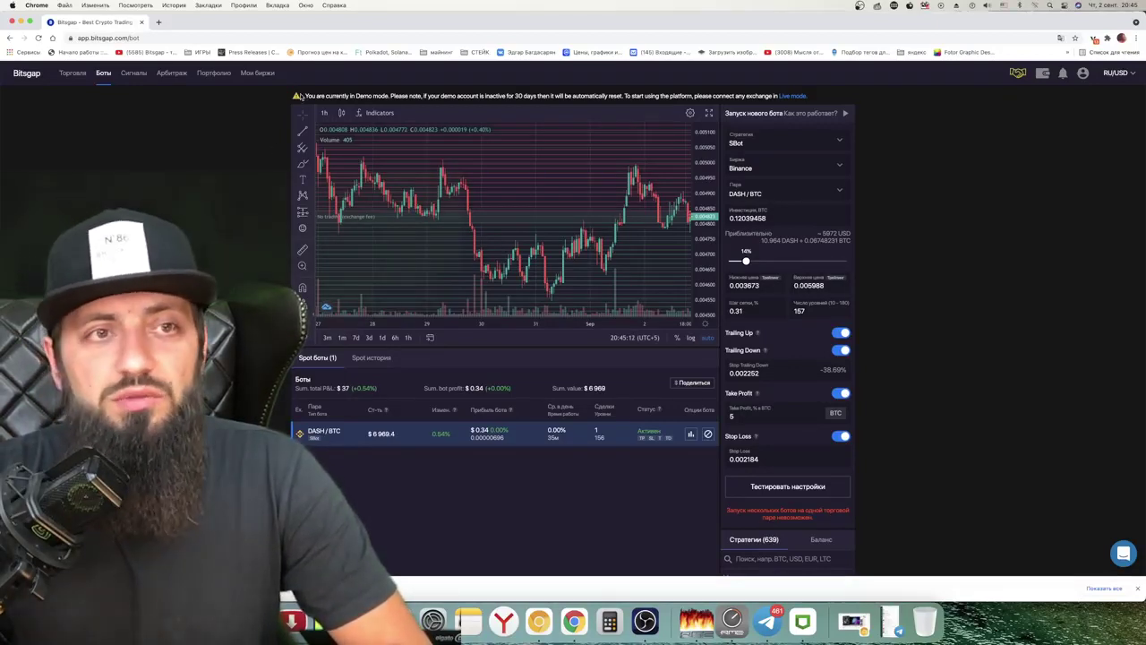
{"action": "left_click", "coordinate": [271, 76]}
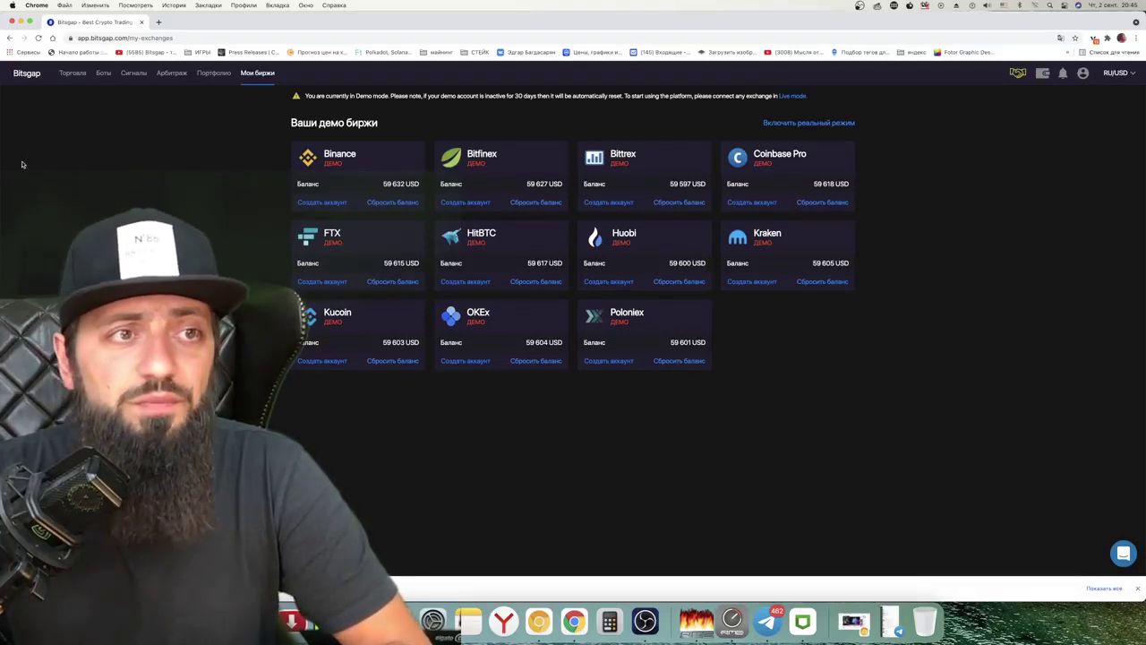
{"action": "left_click", "coordinate": [100, 75]}
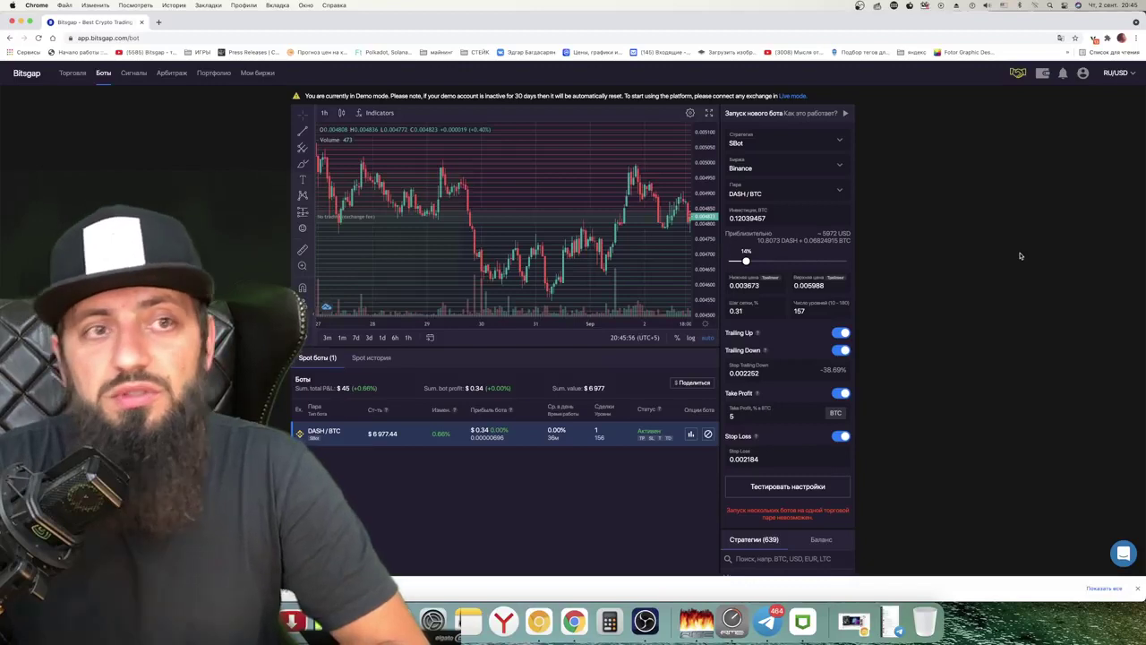
{"action": "left_click", "coordinate": [258, 73]}
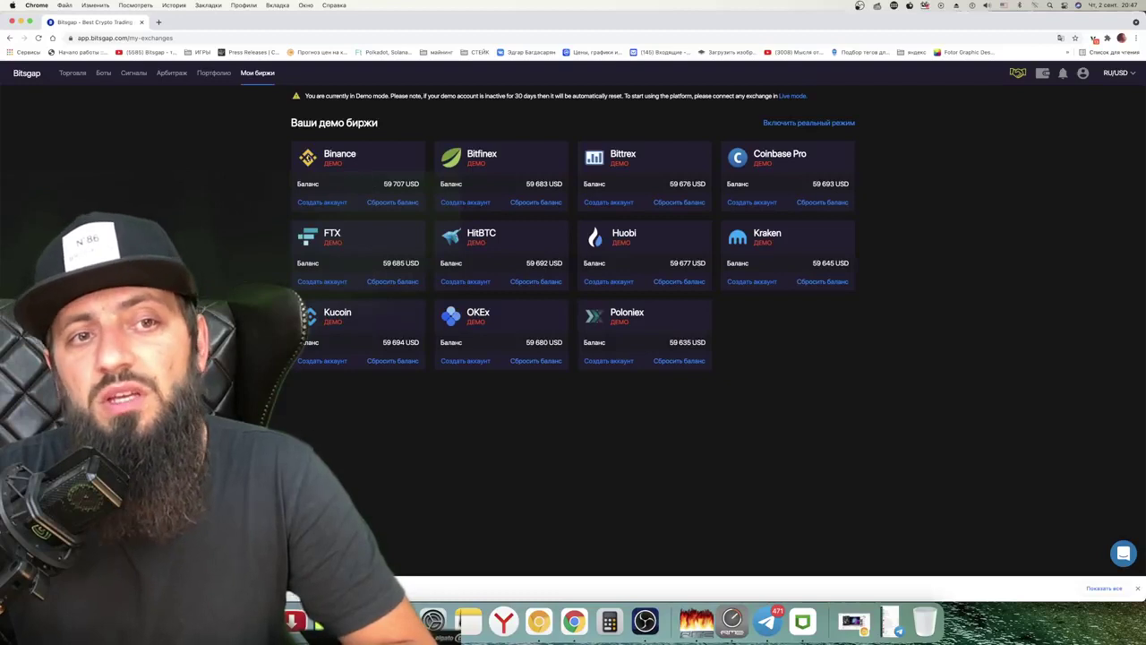
Review the portfolio's open orders, positions and trade history, and return to its overview
{"action": "left_click", "coordinate": [214, 72]}
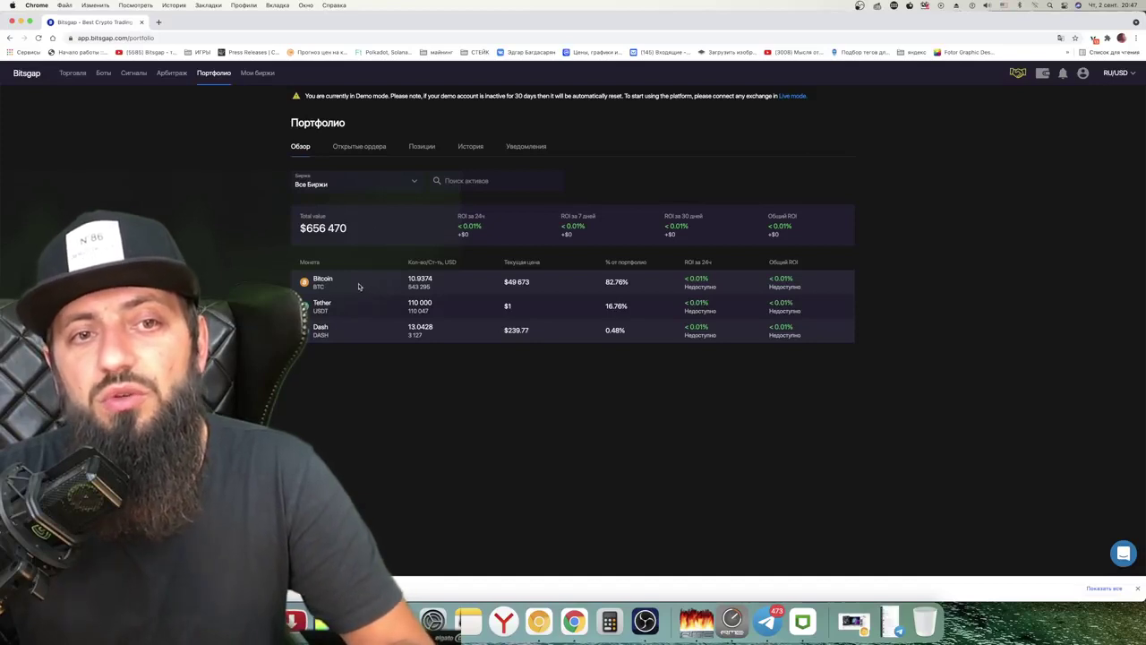
{"action": "left_click", "coordinate": [372, 152]}
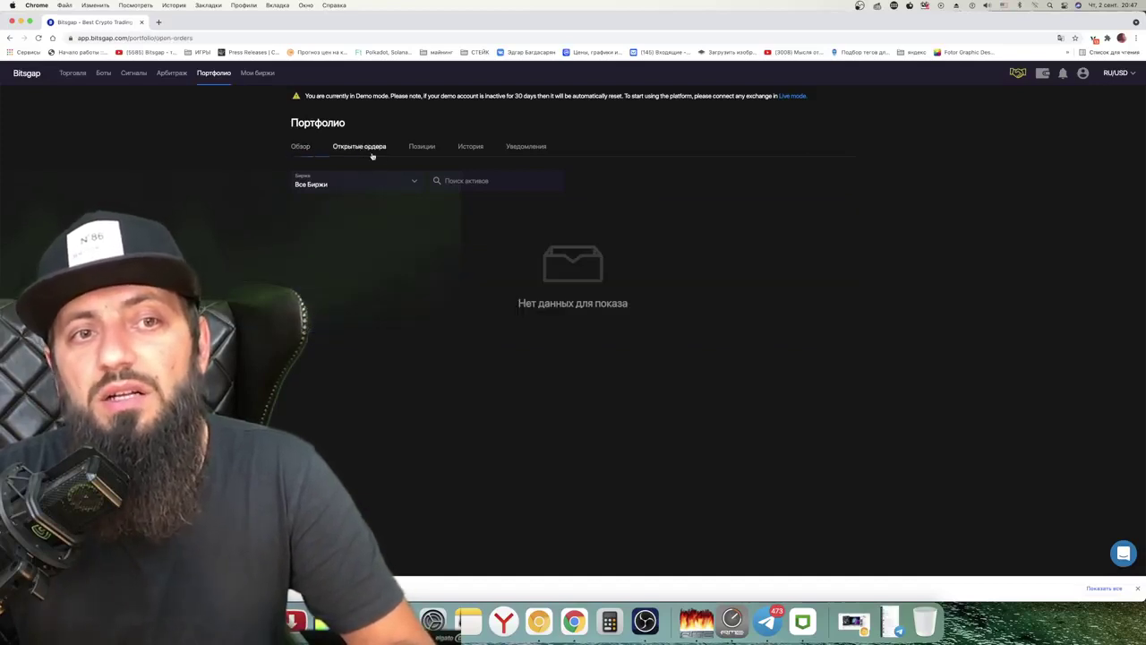
{"action": "left_click", "coordinate": [425, 150]}
{"action": "left_click", "coordinate": [471, 148]}
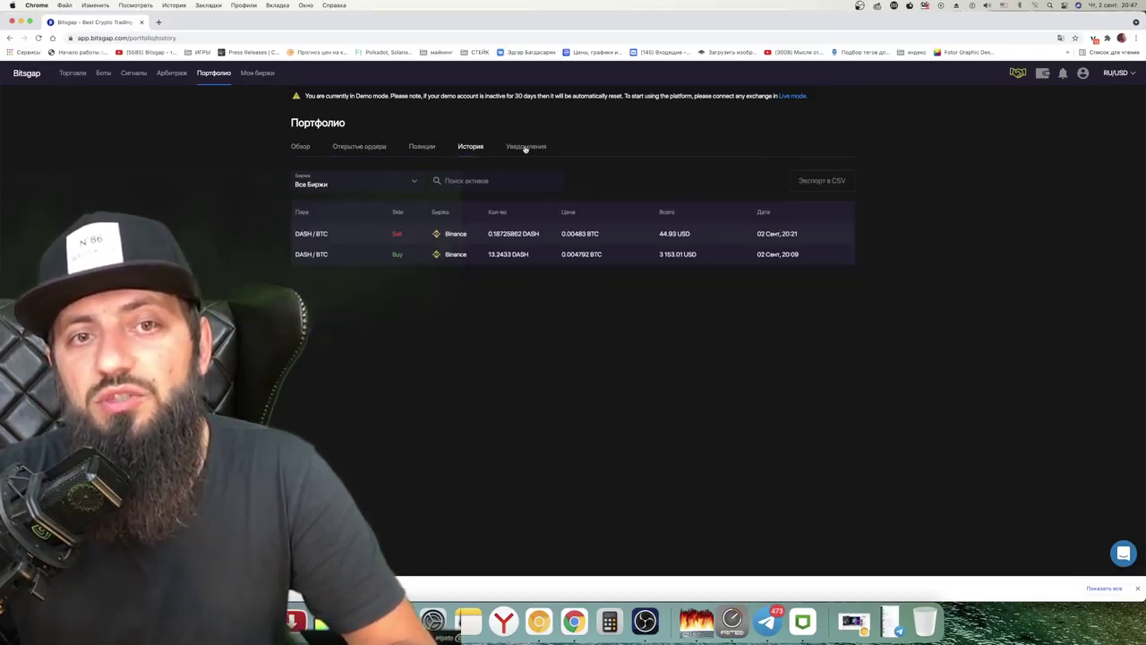
{"action": "left_click", "coordinate": [303, 148]}
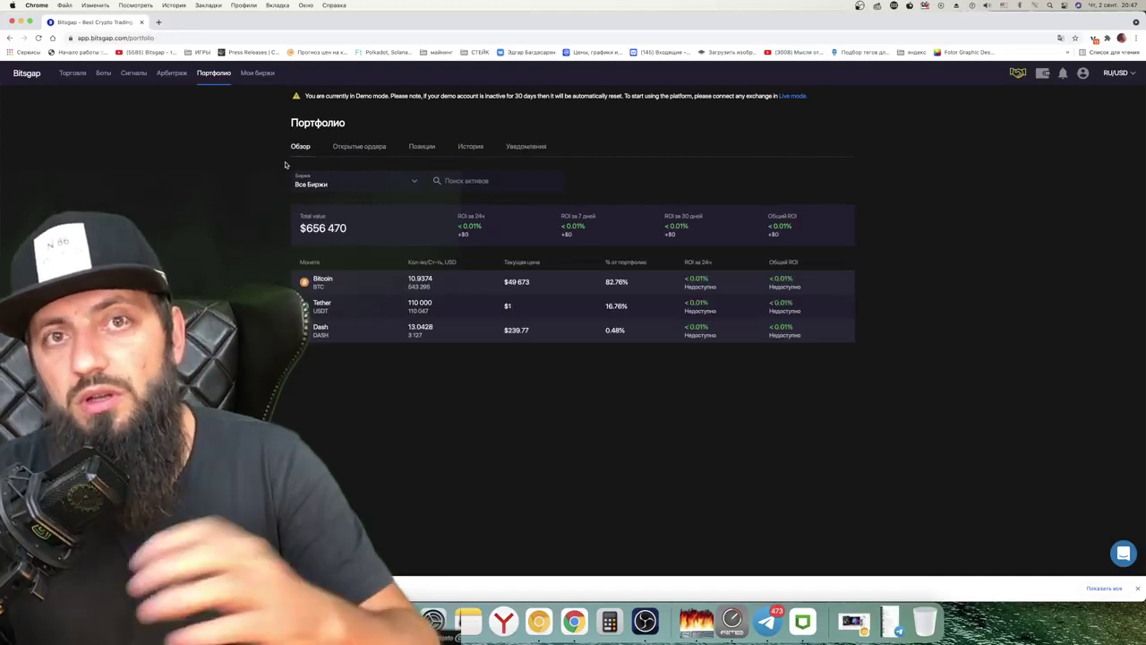
Filter the portfolio overview by Binance, by Bitfinex, and again by Binance to compare the assets held
{"action": "left_click", "coordinate": [352, 185]}
{"action": "left_click", "coordinate": [317, 216]}
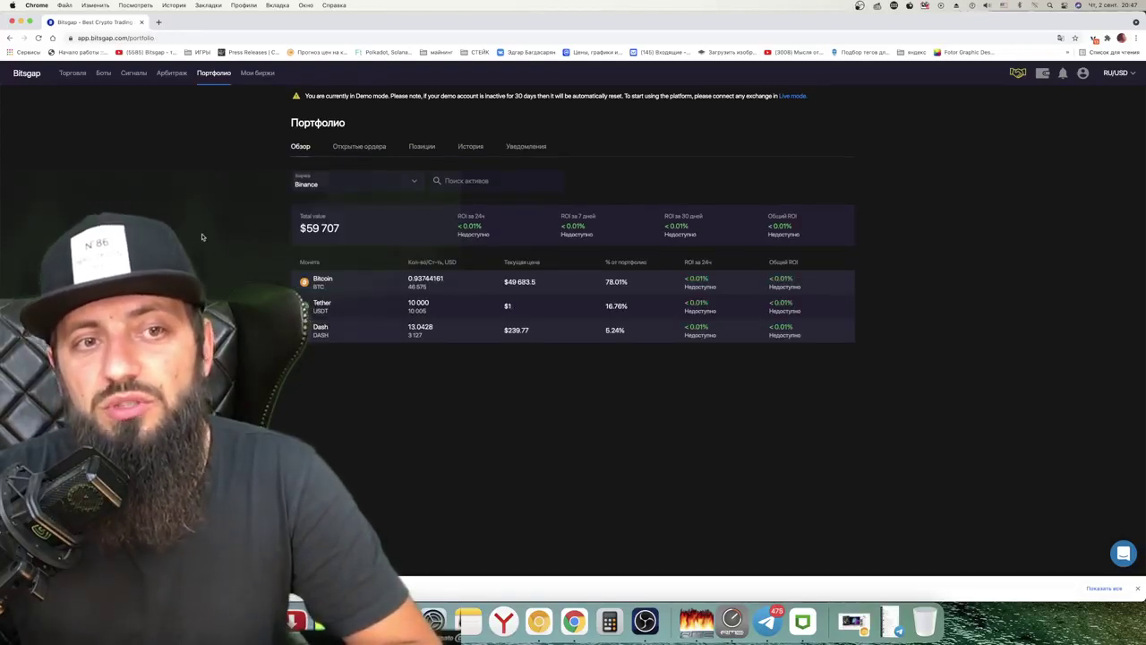
{"action": "left_click", "coordinate": [376, 184]}
{"action": "left_click", "coordinate": [328, 234]}
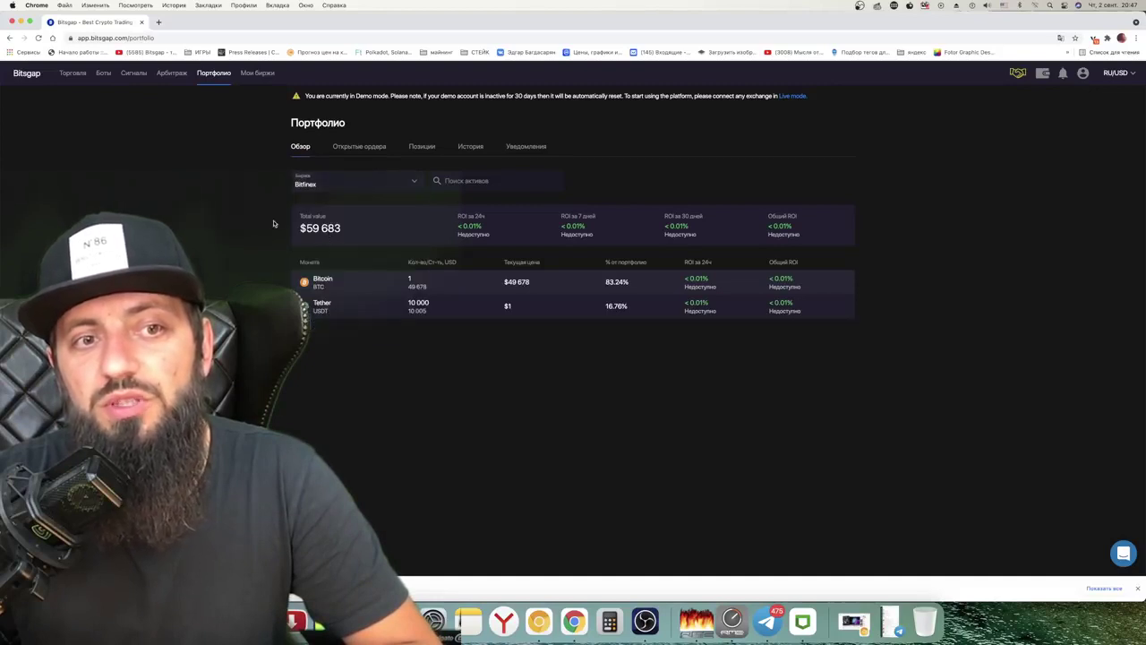
{"action": "left_click", "coordinate": [385, 179]}
{"action": "left_click", "coordinate": [309, 216]}
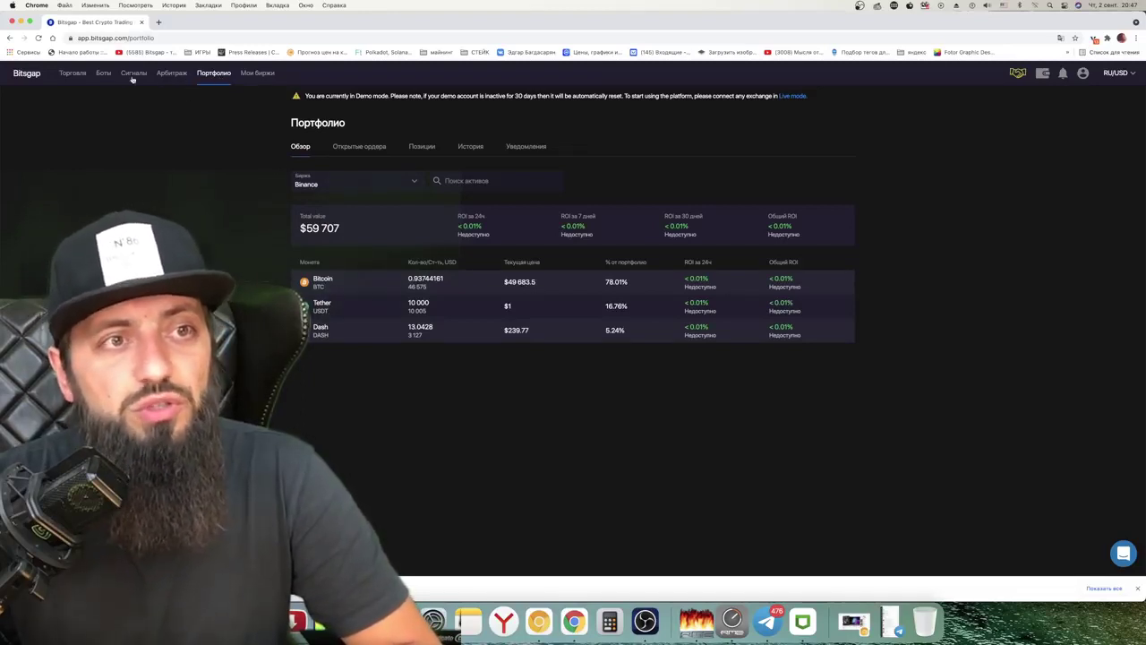
Return to the bots page and examine the details of the active DASH / BTC bot
{"action": "left_click", "coordinate": [103, 76]}
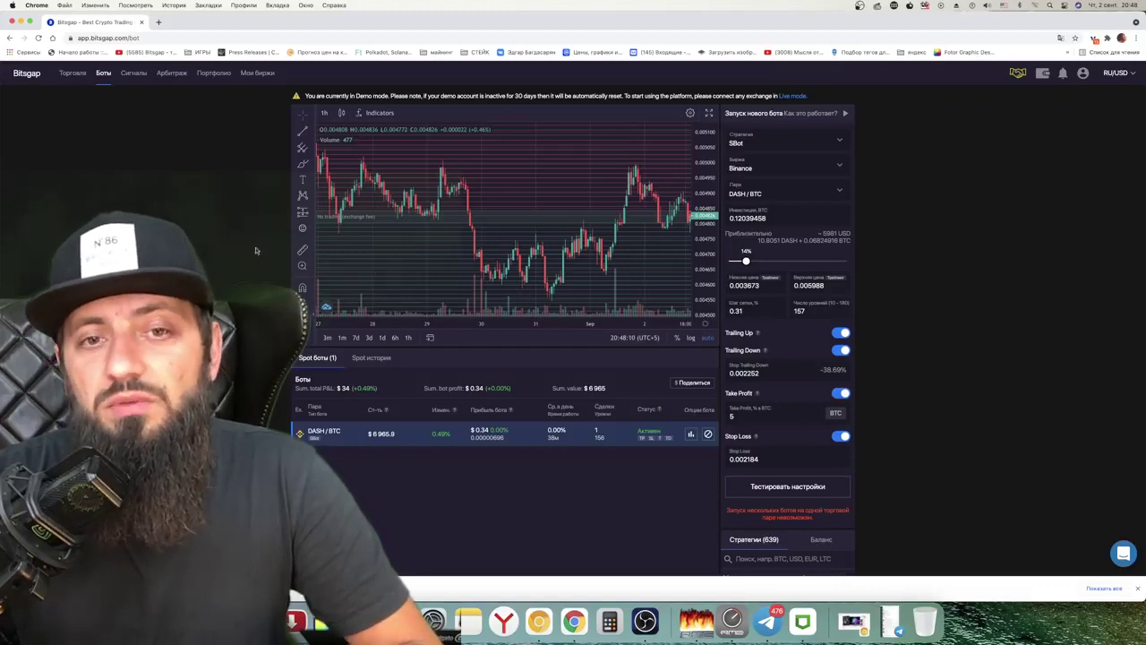
{"action": "scroll", "coordinate": [940, 278], "scroll_direction": "down", "scroll_amount": 5}
{"action": "scroll", "coordinate": [940, 277], "scroll_direction": "up", "scroll_amount": 5}
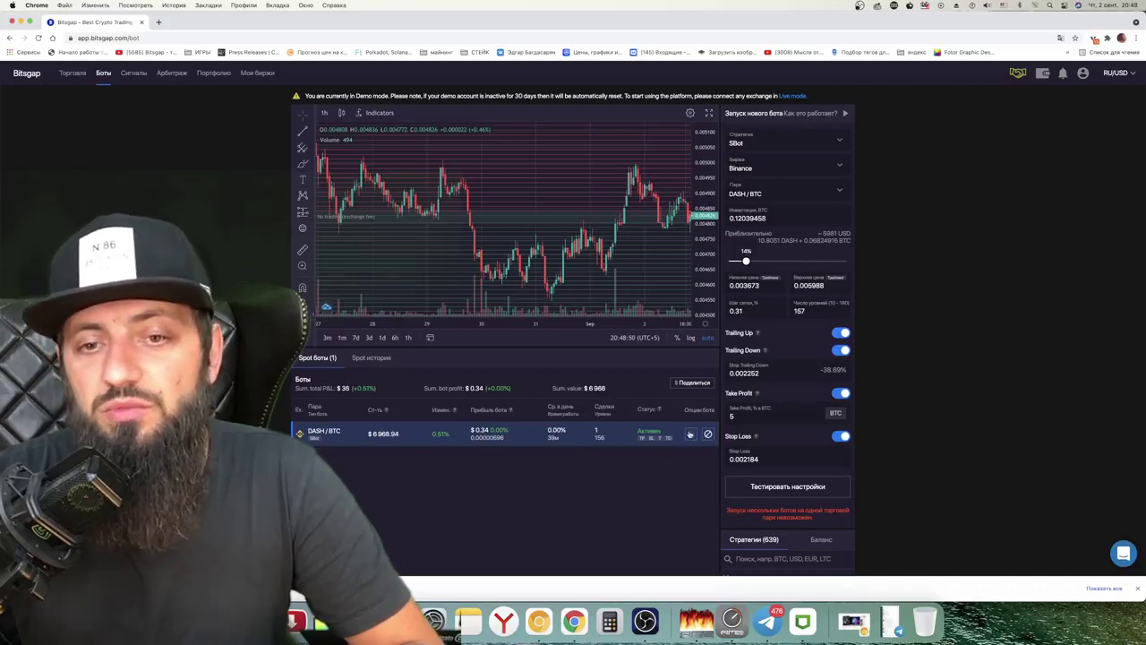
{"action": "left_click", "coordinate": [690, 436]}
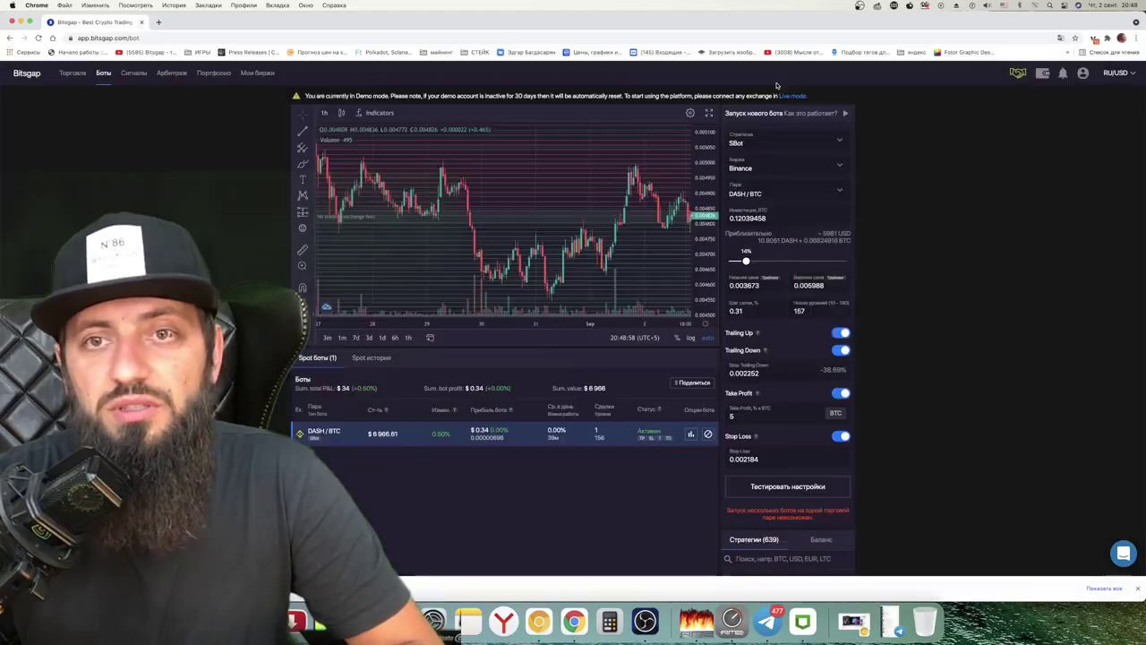
{"action": "left_click", "coordinate": [777, 84]}
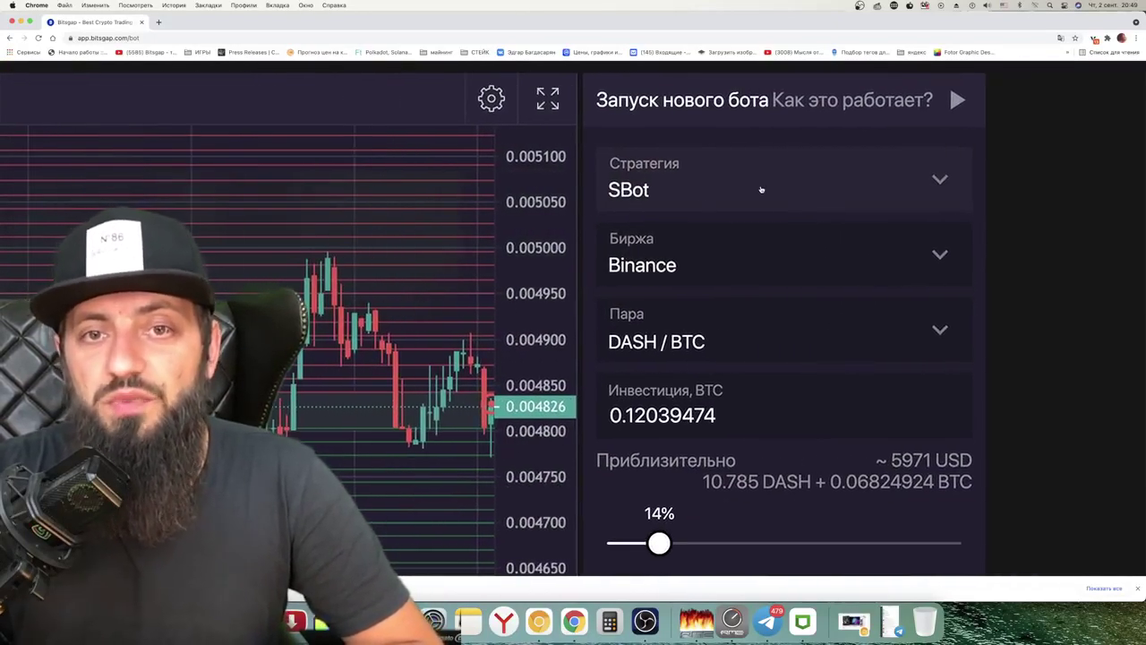
Compare the SBot and Classic bot strategies for the new bot, switching to Classic bot and back to SBot
{"action": "left_click", "coordinate": [790, 189]}
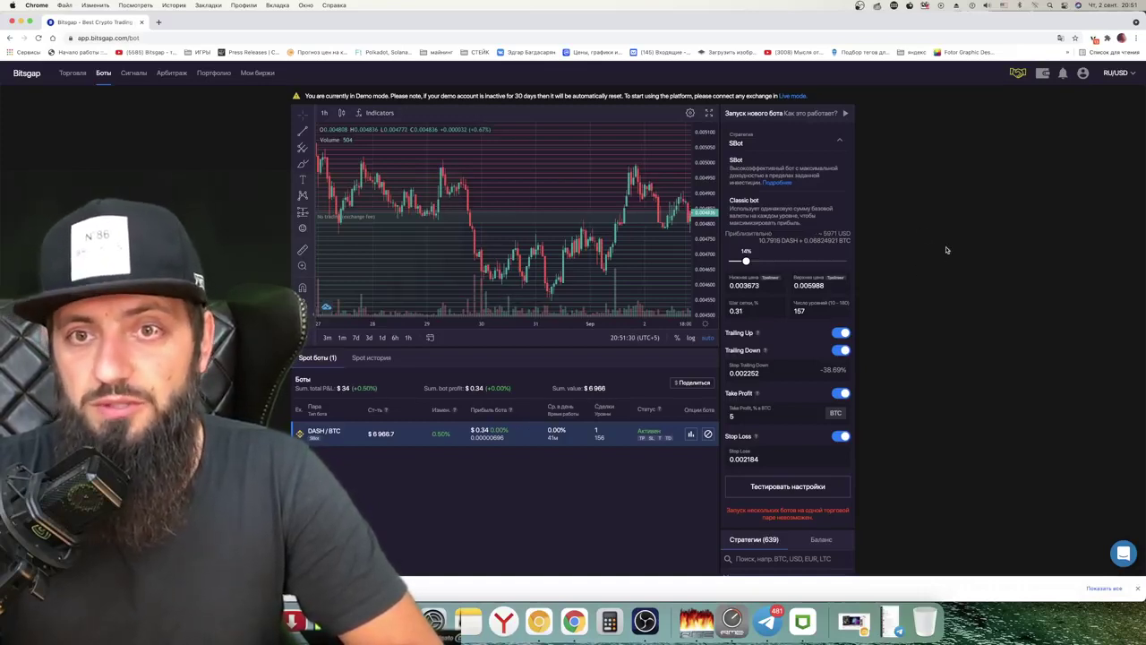
{"action": "left_click", "coordinate": [768, 144]}
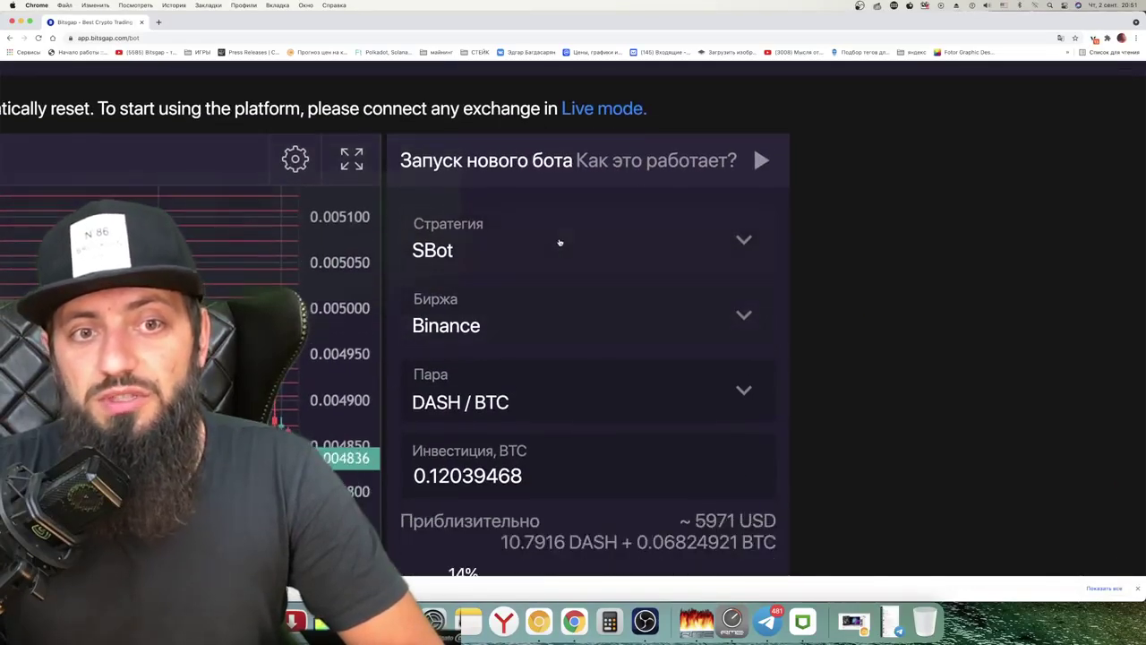
{"action": "left_click", "coordinate": [546, 189]}
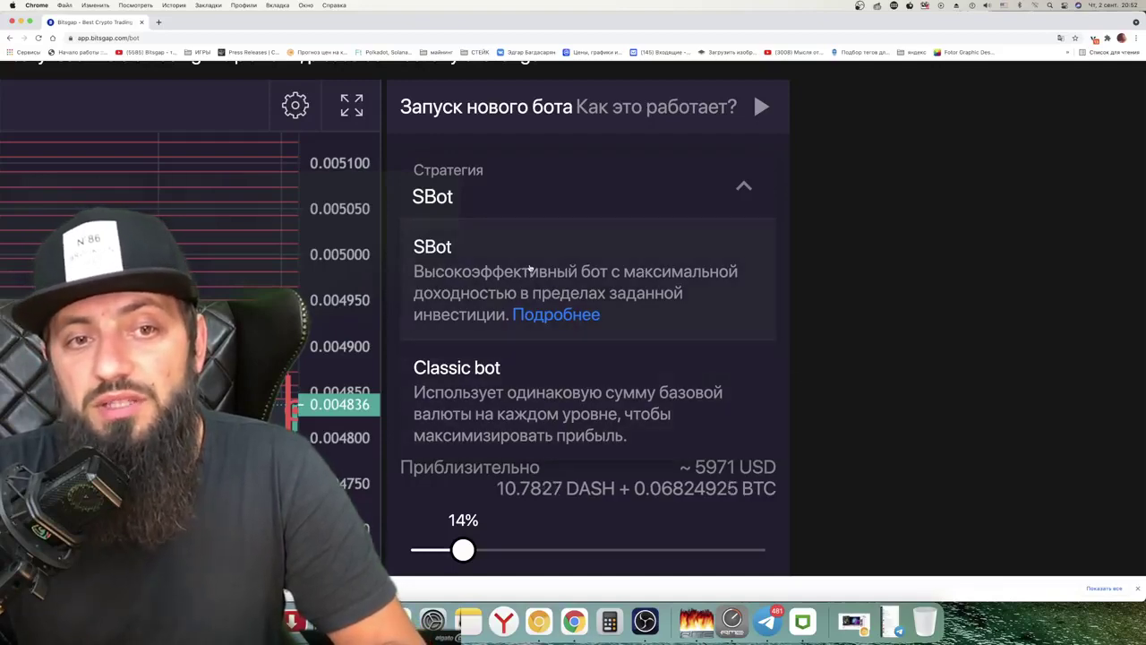
{"action": "scroll", "coordinate": [686, 389], "scroll_direction": "down", "scroll_amount": 5}
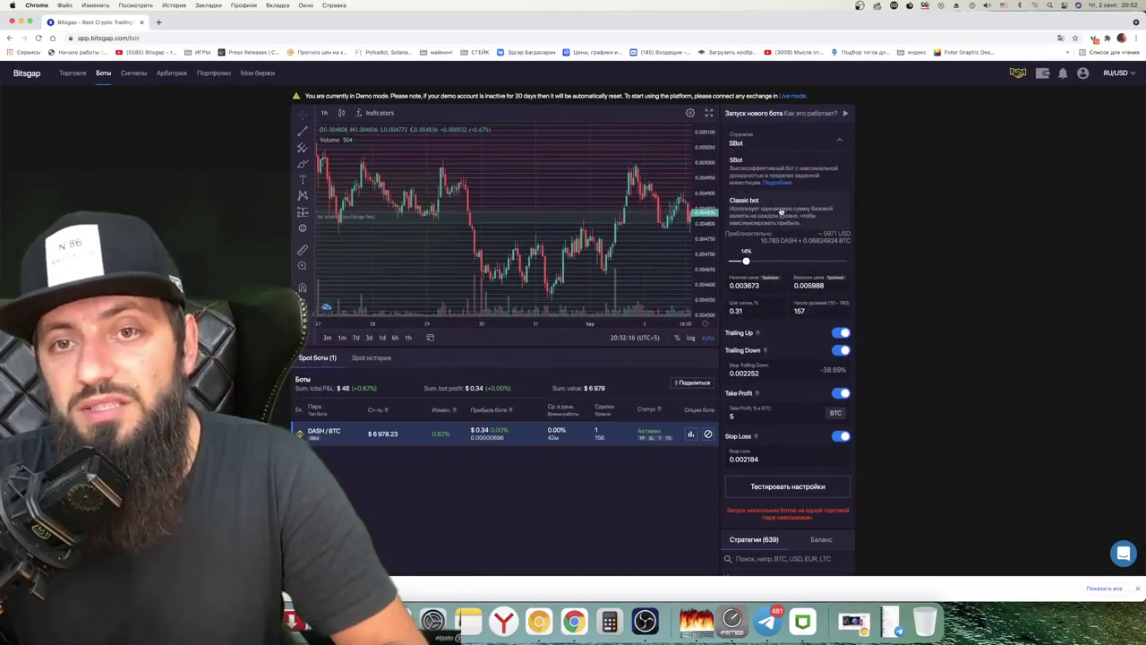
{"action": "left_click", "coordinate": [781, 212]}
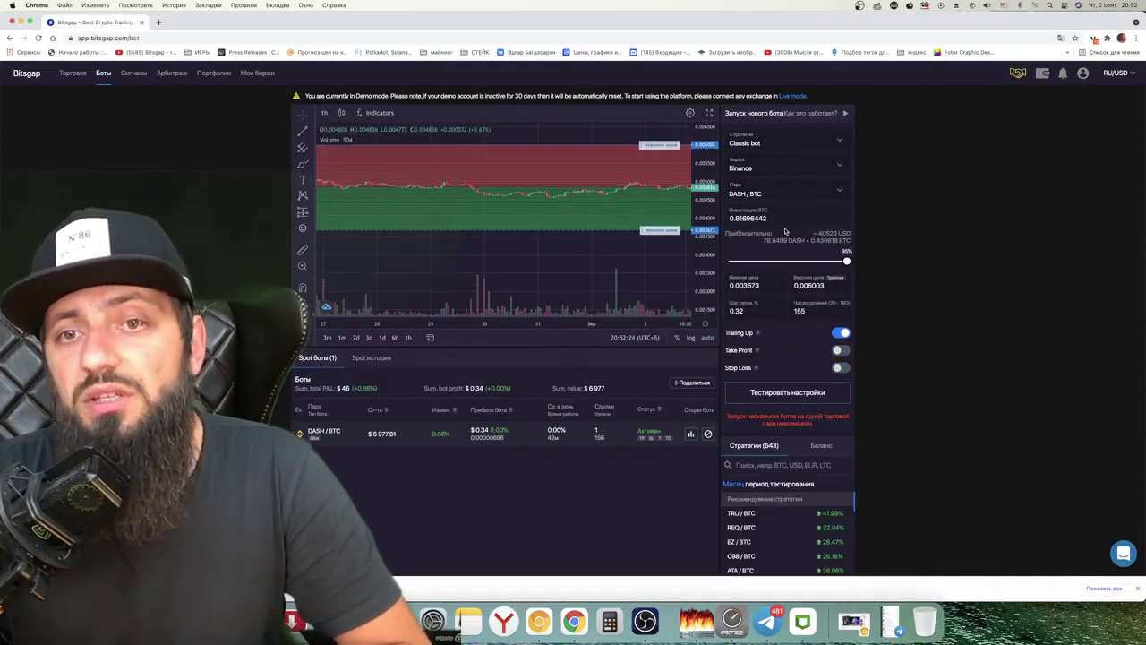
{"action": "left_click", "coordinate": [781, 140]}
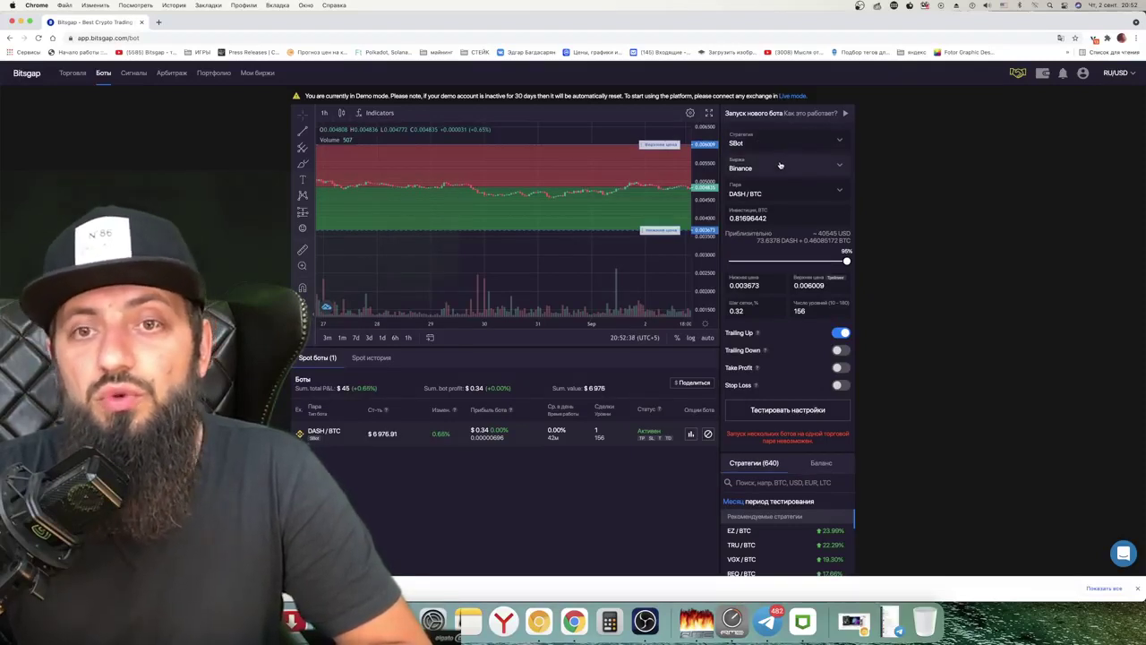
Select Binance as the new bot's exchange and look through its trading pairs, keeping DASH / BTC
{"action": "left_click", "coordinate": [780, 166]}
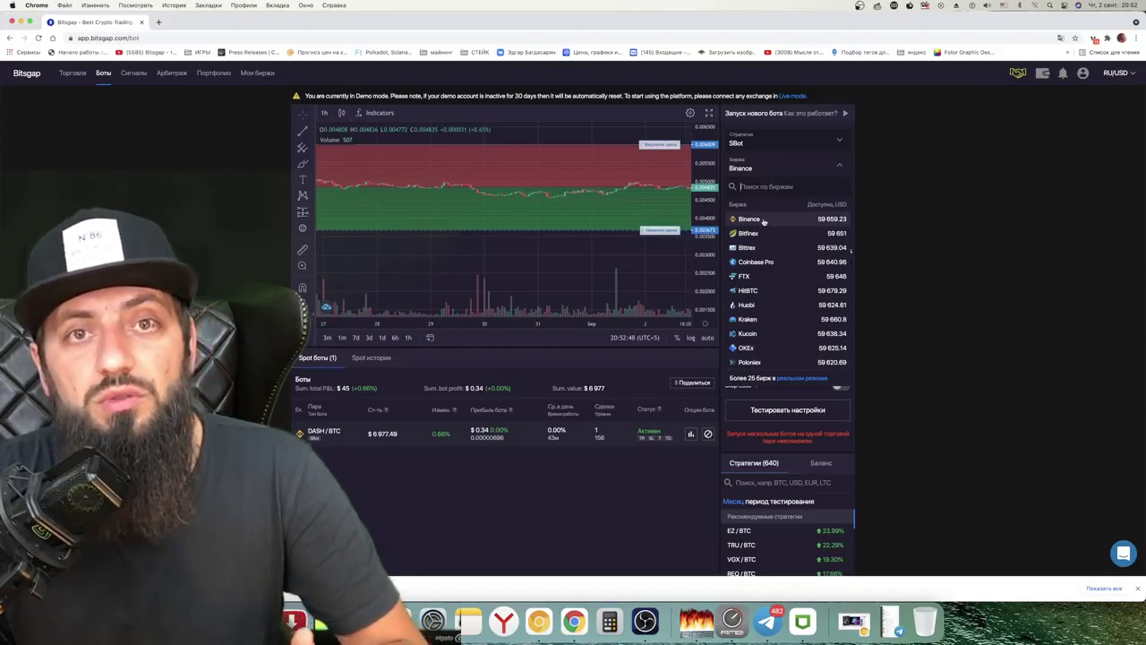
{"action": "left_click", "coordinate": [763, 220]}
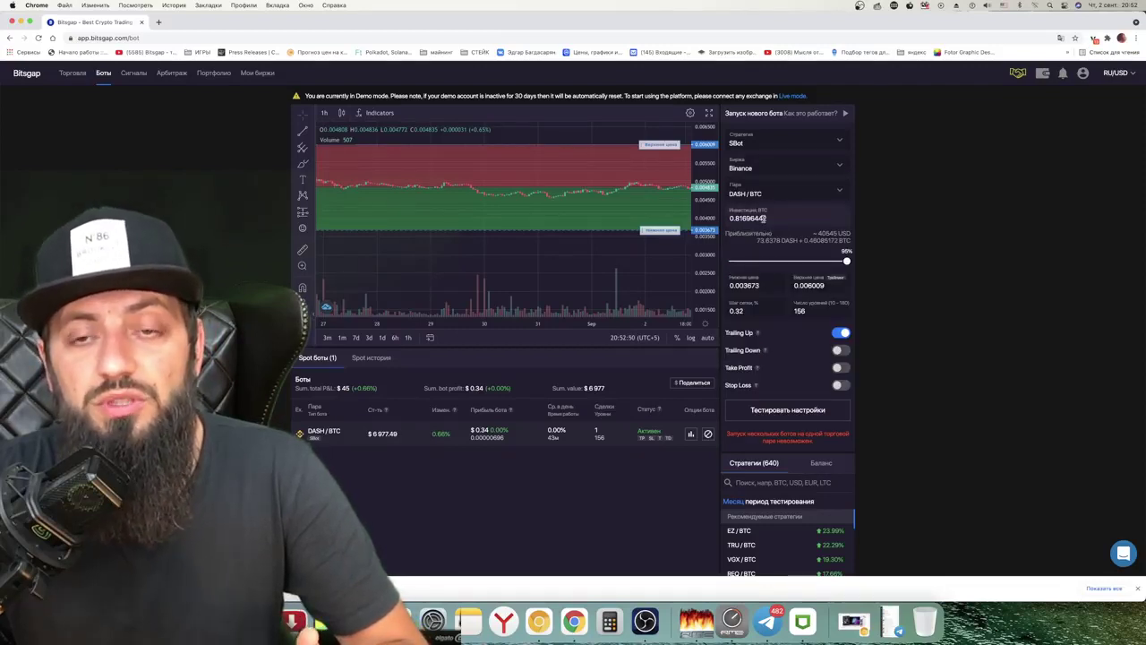
{"action": "left_click", "coordinate": [770, 195]}
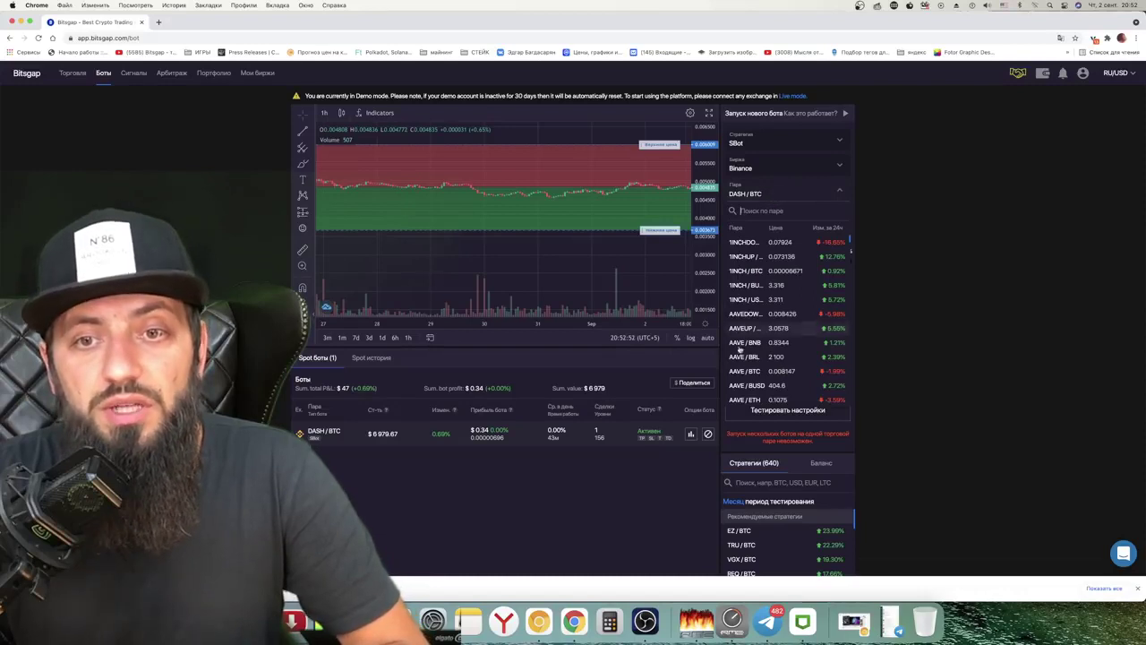
{"action": "left_click", "coordinate": [767, 211]}
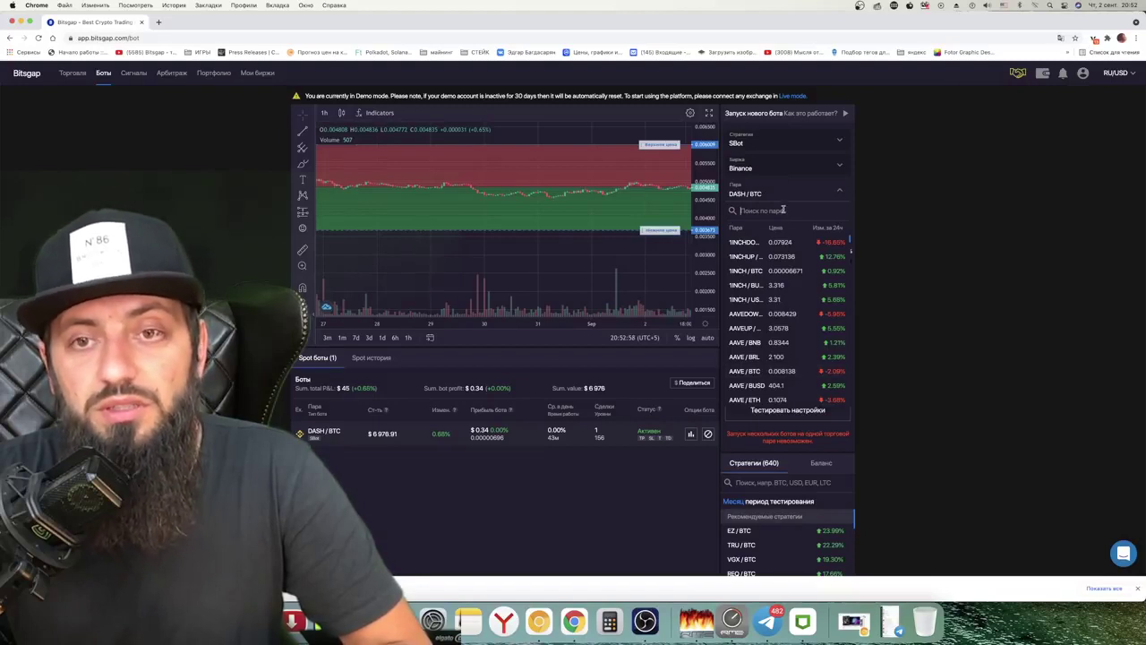
{"action": "left_click", "coordinate": [817, 189]}
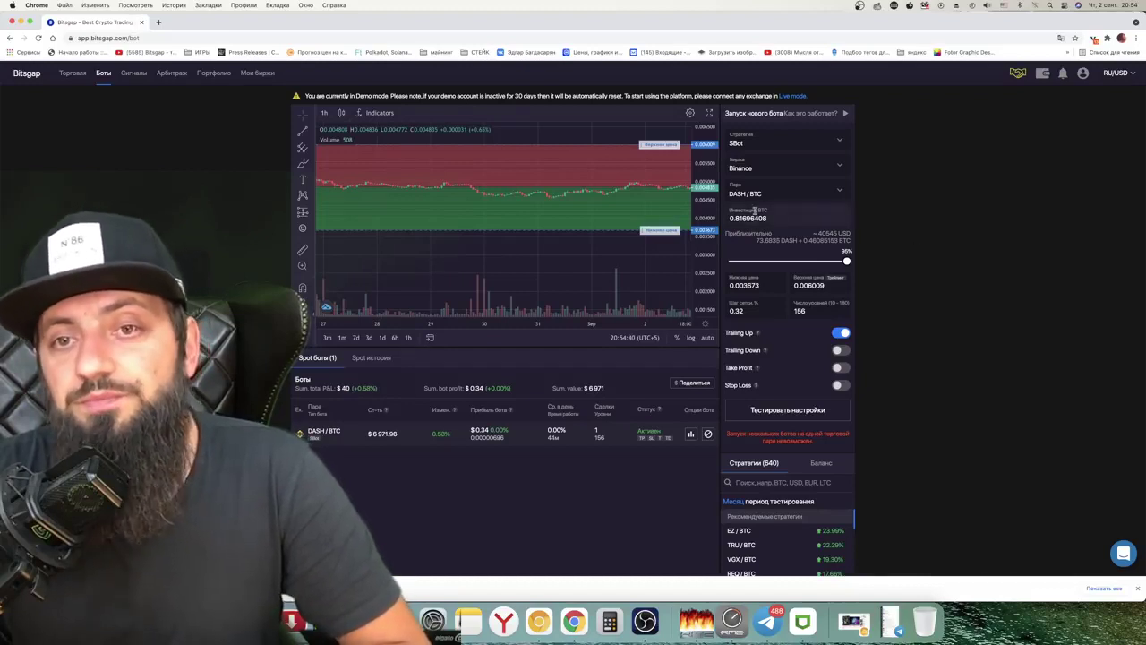
Try investing 23% and 95% of the balance in the new bot, check the demo exchanges, and return to the bots page
{"action": "left_click_drag", "start_coordinate": [847, 261], "coordinate": [757, 261]}
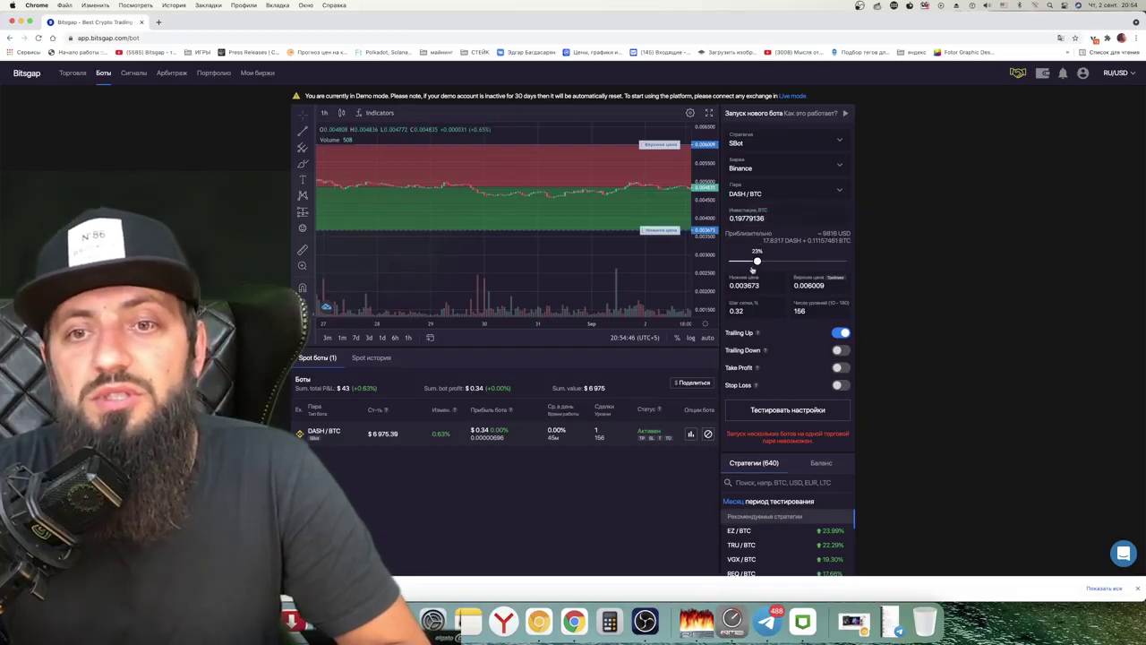
{"action": "left_click_drag", "start_coordinate": [754, 262], "coordinate": [849, 261]}
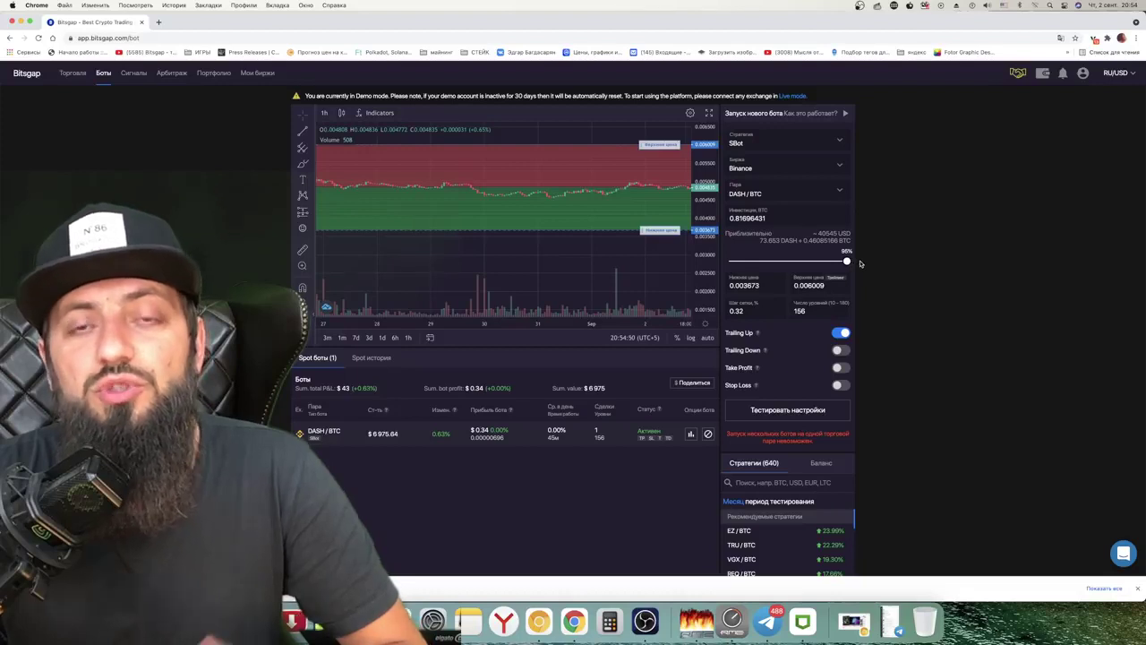
{"action": "left_click", "coordinate": [258, 74]}
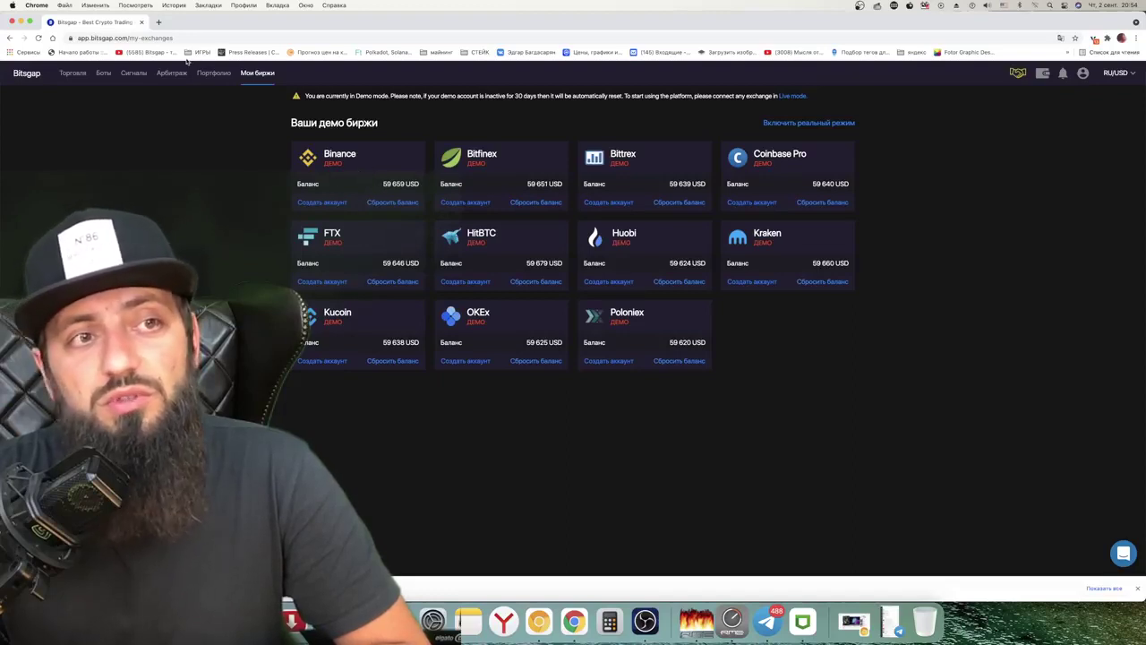
{"action": "left_click", "coordinate": [103, 73]}
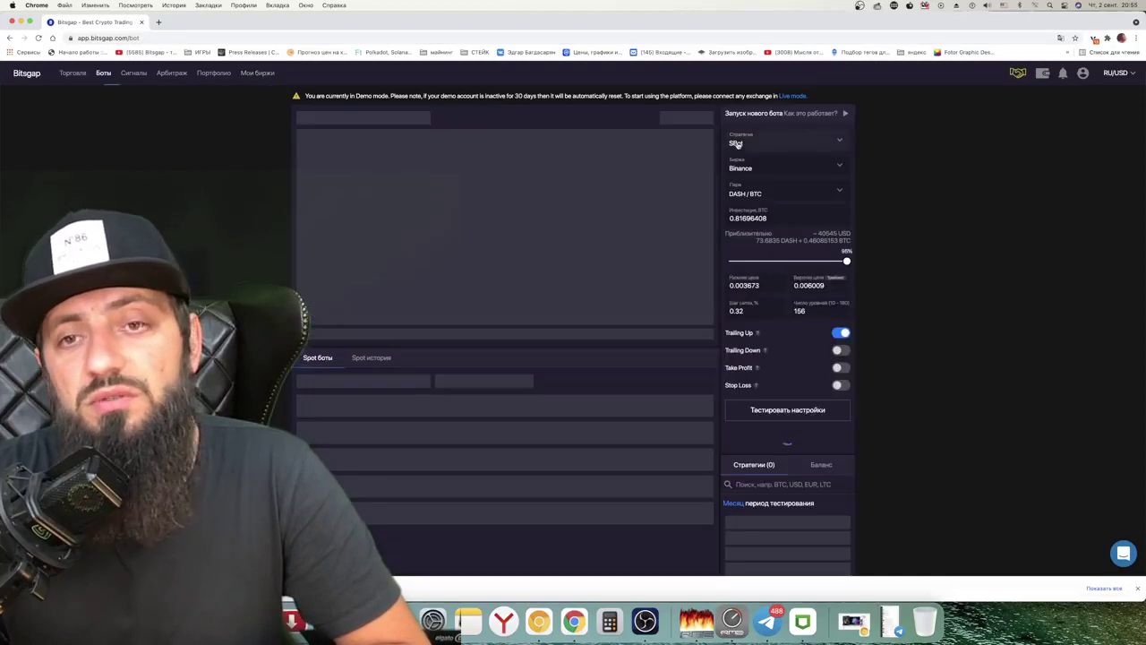
Set the new DASH / BTC bot's investment to 16% of the available balance
{"action": "left_click", "coordinate": [728, 256]}
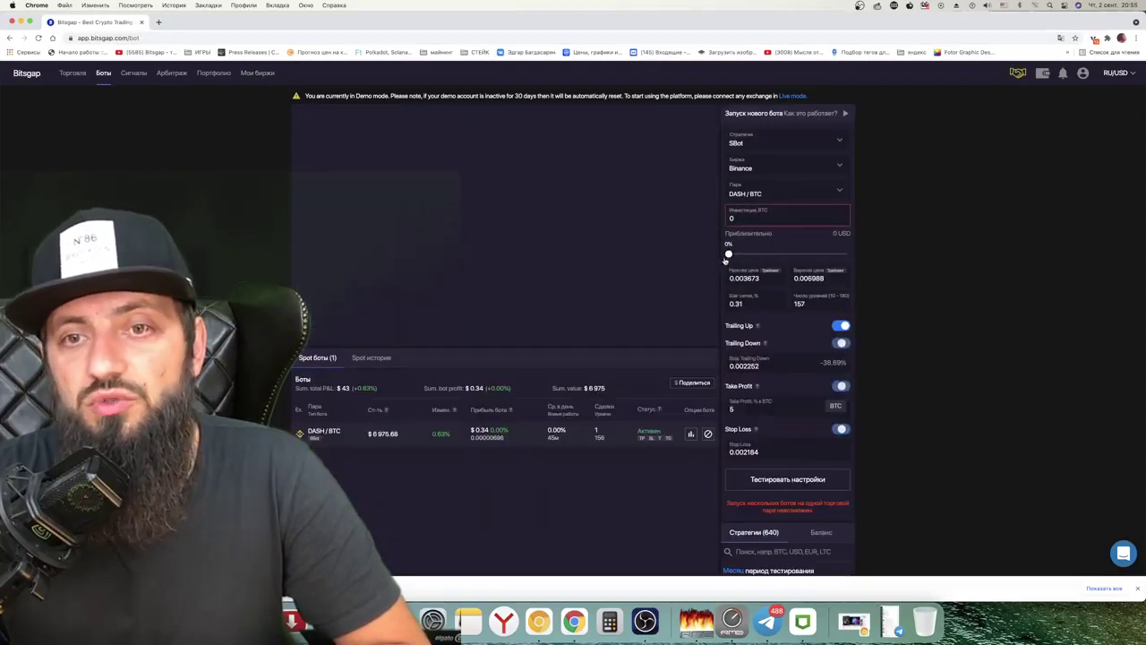
{"action": "left_click_drag", "start_coordinate": [728, 255], "coordinate": [719, 220]}
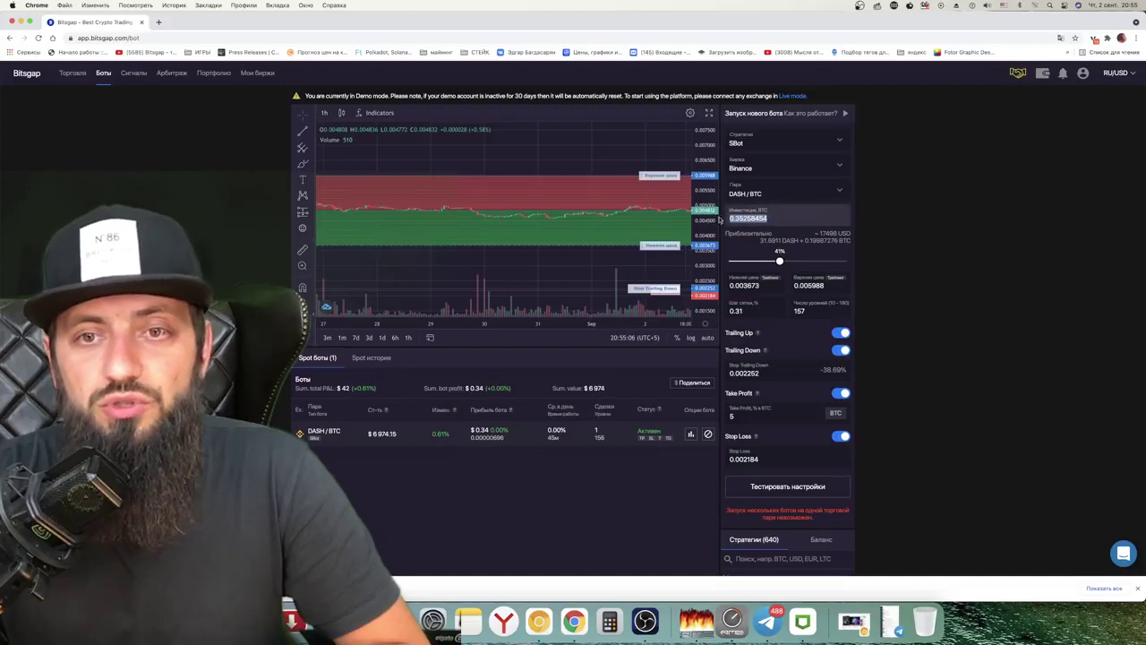
{"action": "left_click", "coordinate": [790, 267]}
{"action": "left_click_drag", "start_coordinate": [780, 262], "coordinate": [749, 261]}
Examine the DASH / BTC chart at different zoom levels, trying the 1-minute, 5-minute and 1-hour intervals
{"action": "scroll", "coordinate": [778, 332], "scroll_direction": "down", "scroll_amount": 1}
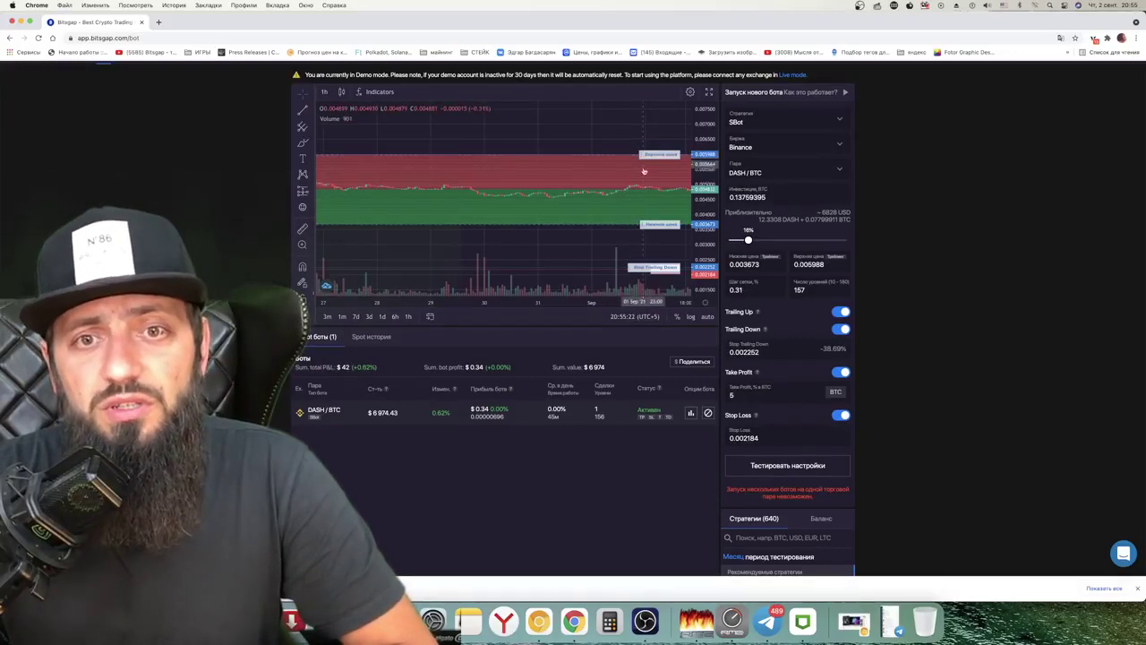
{"action": "scroll", "coordinate": [643, 191], "scroll_direction": "up", "scroll_amount": 5}
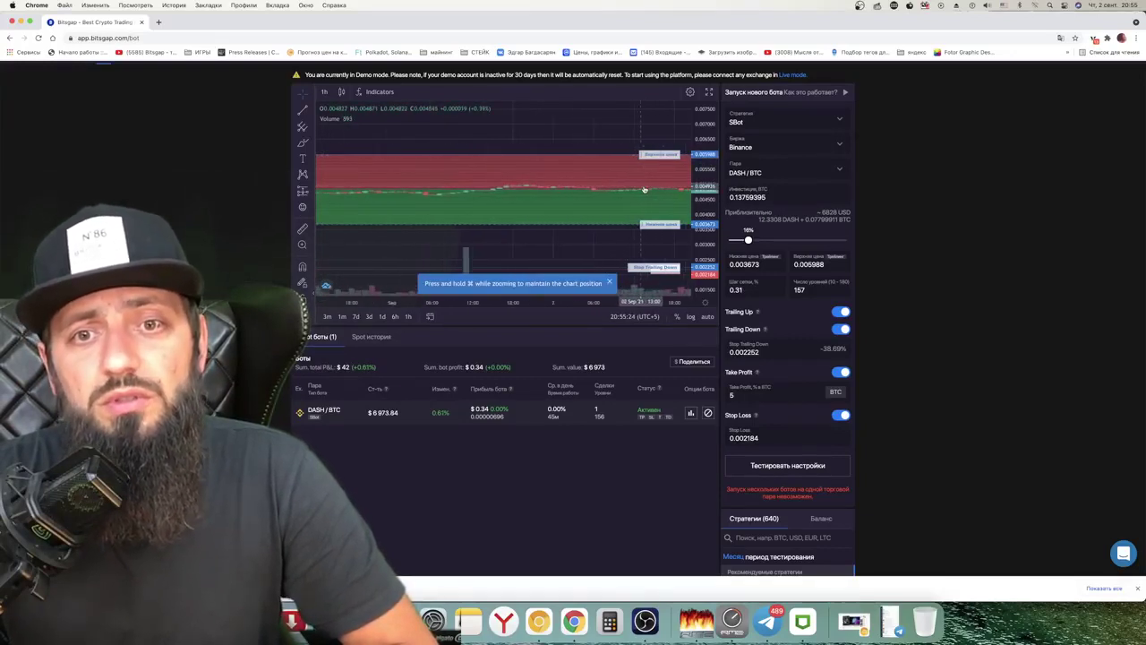
{"action": "scroll", "coordinate": [601, 181], "scroll_direction": "down", "scroll_amount": 5}
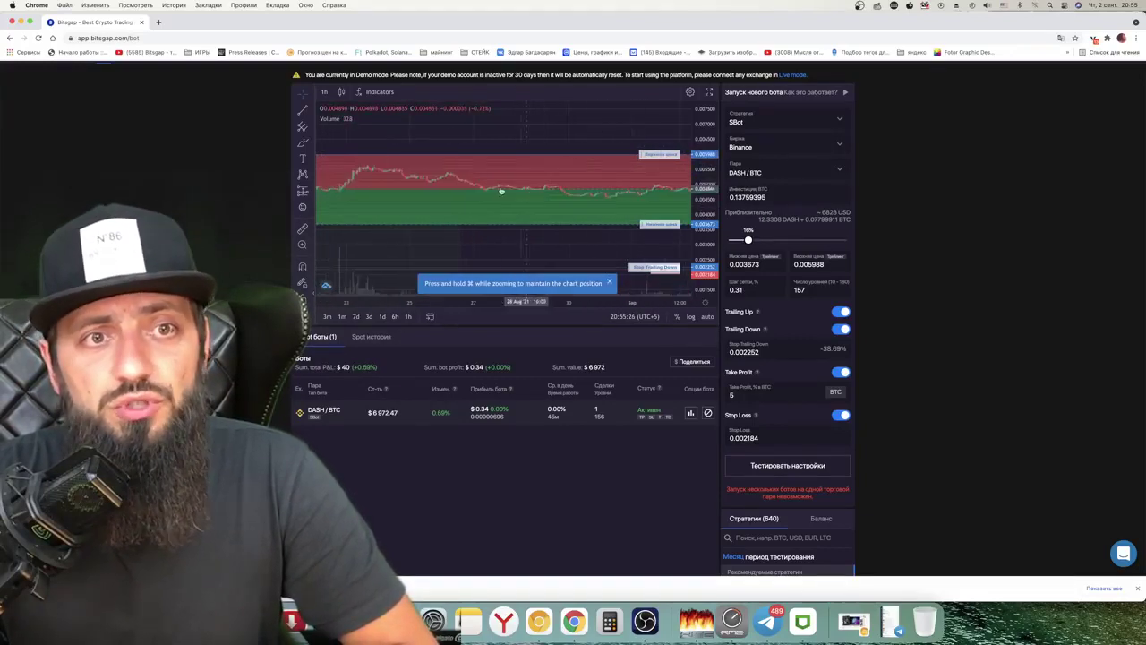
{"action": "left_click", "coordinate": [325, 93]}
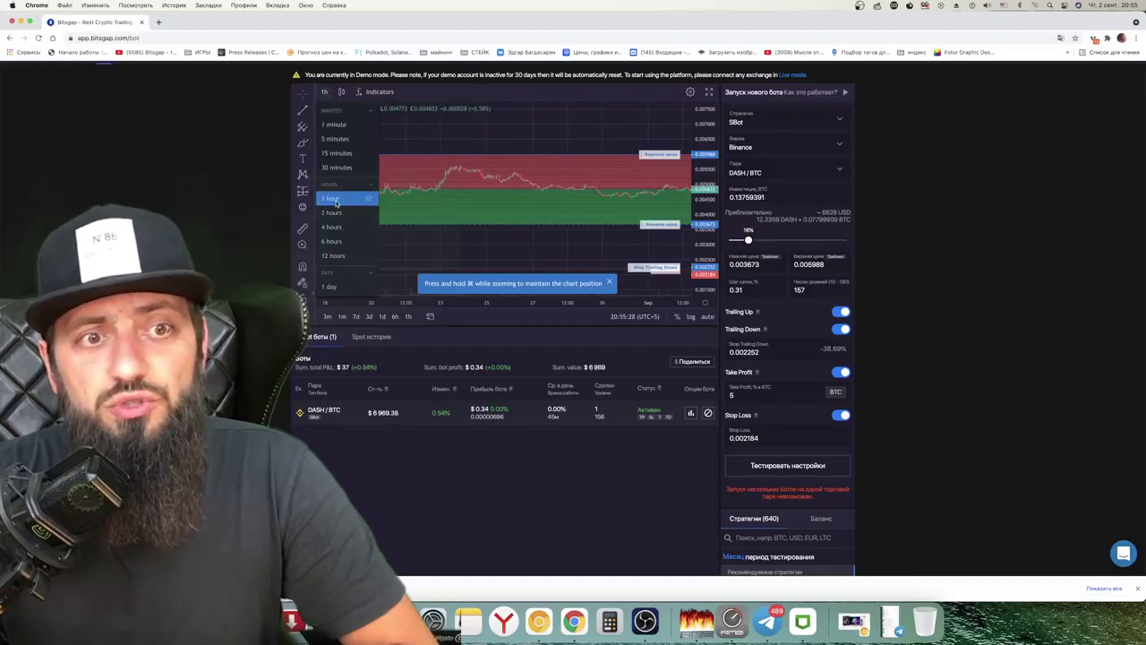
{"action": "left_click", "coordinate": [334, 124]}
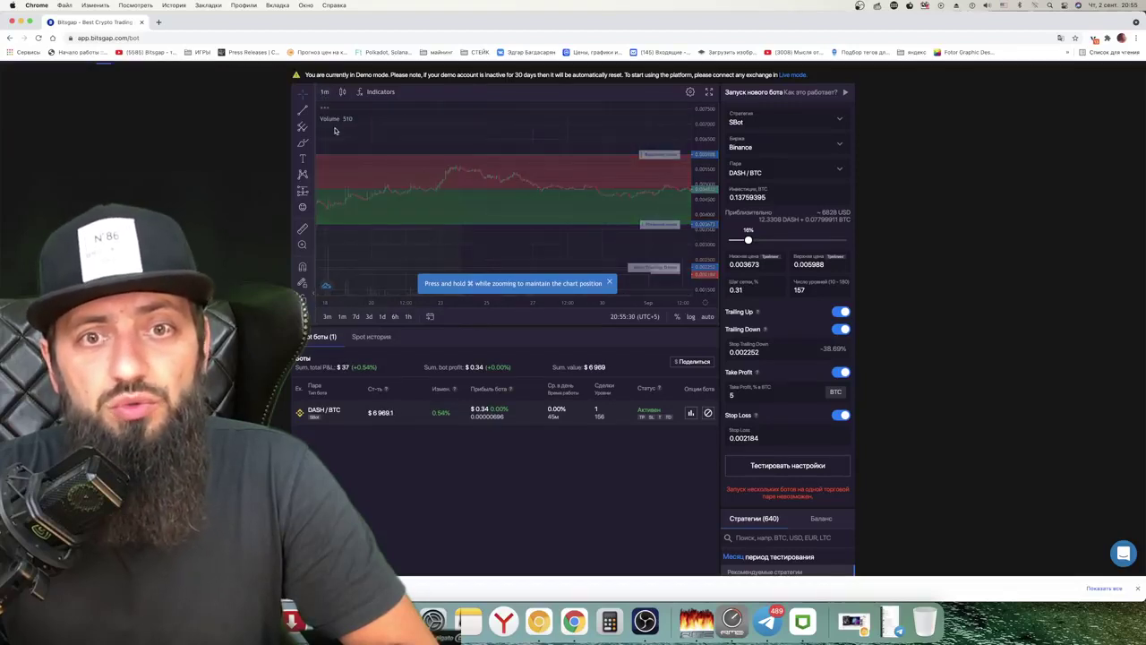
{"action": "left_click", "coordinate": [325, 93]}
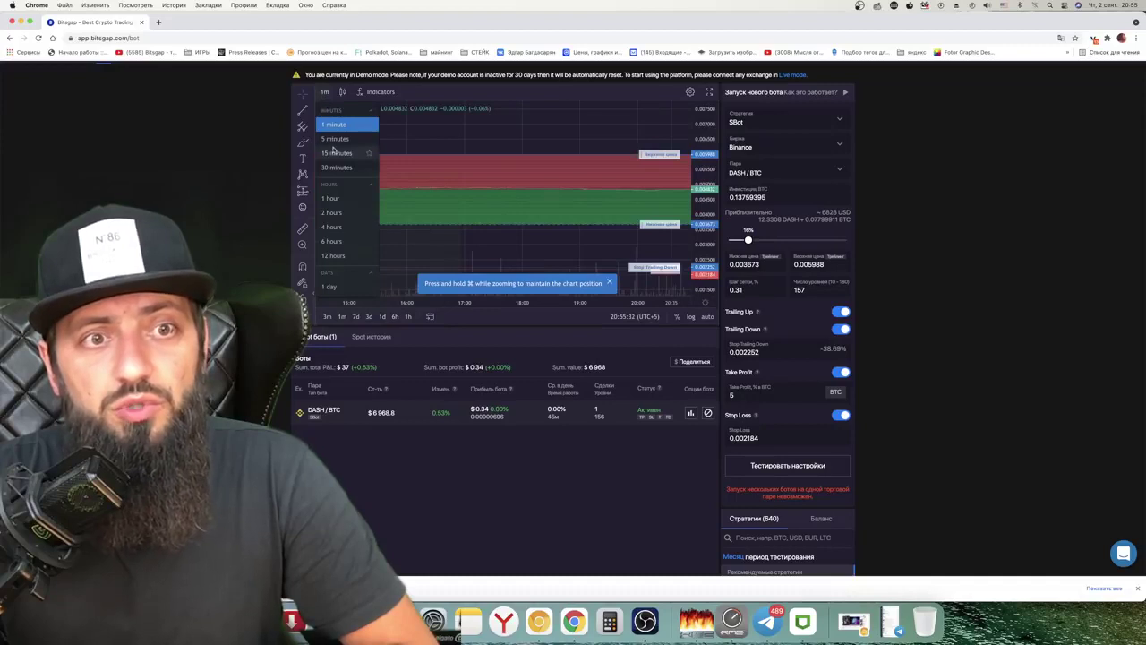
{"action": "left_click", "coordinate": [336, 140]}
{"action": "left_click", "coordinate": [326, 92]}
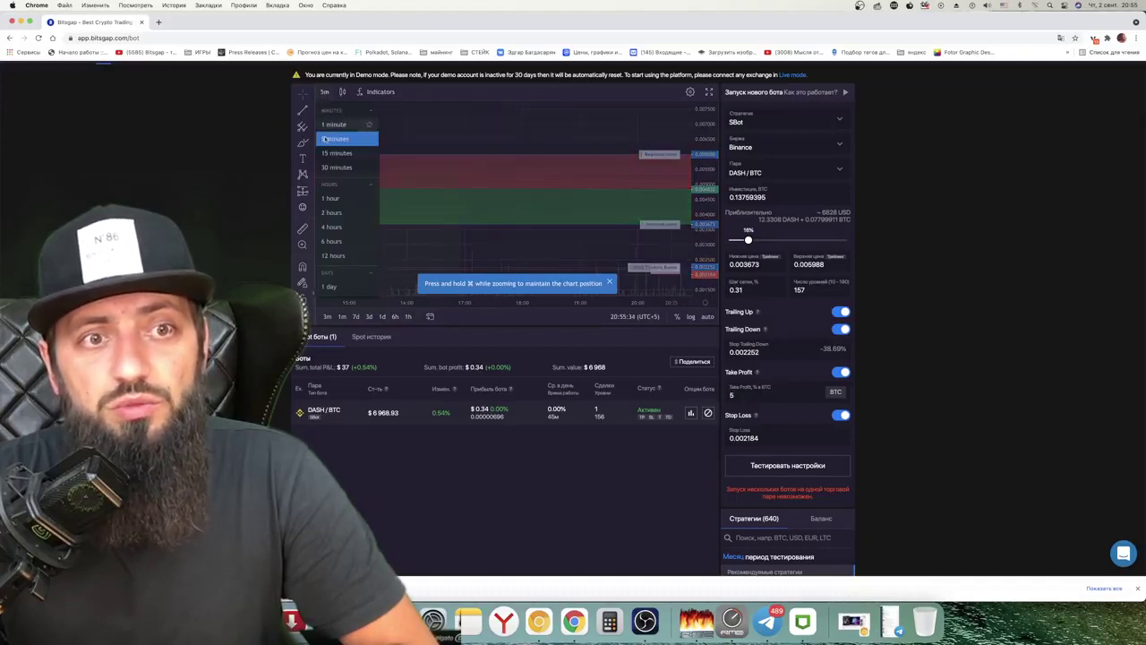
{"action": "left_click", "coordinate": [357, 199]}
Set the DASH / BTC chart to the 12-hour interval to show several months of price history
{"action": "left_click", "coordinate": [325, 92]}
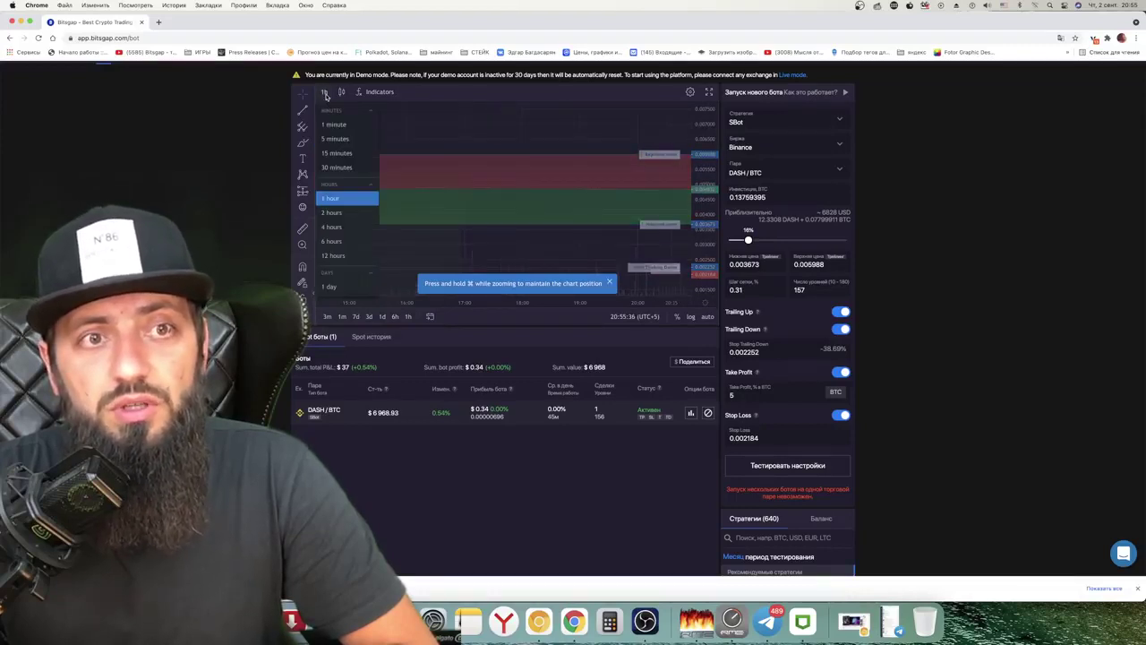
{"action": "scroll", "coordinate": [335, 258], "scroll_direction": "down", "scroll_amount": 1}
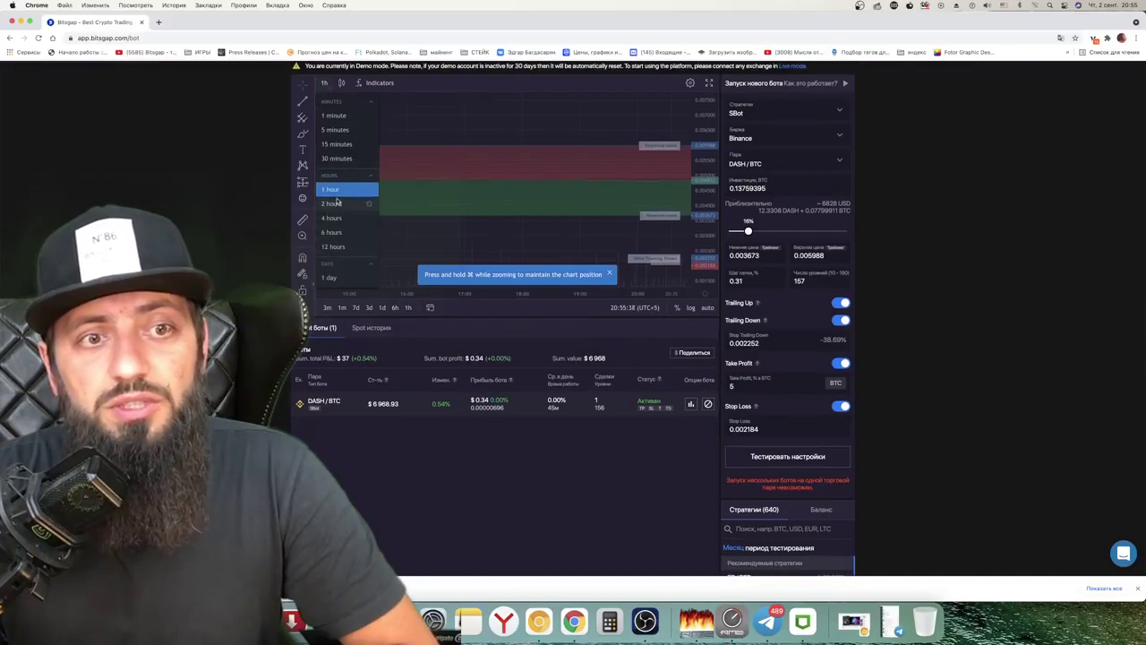
{"action": "left_click", "coordinate": [333, 247]}
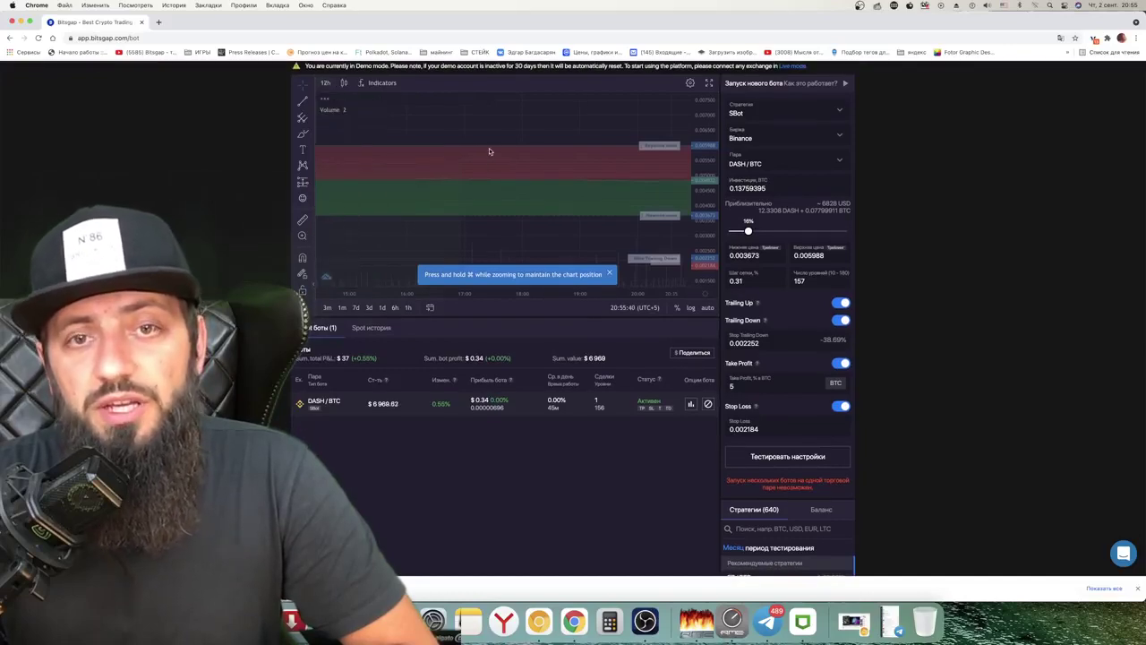
{"action": "scroll", "coordinate": [567, 177], "scroll_direction": "down", "scroll_amount": 1}
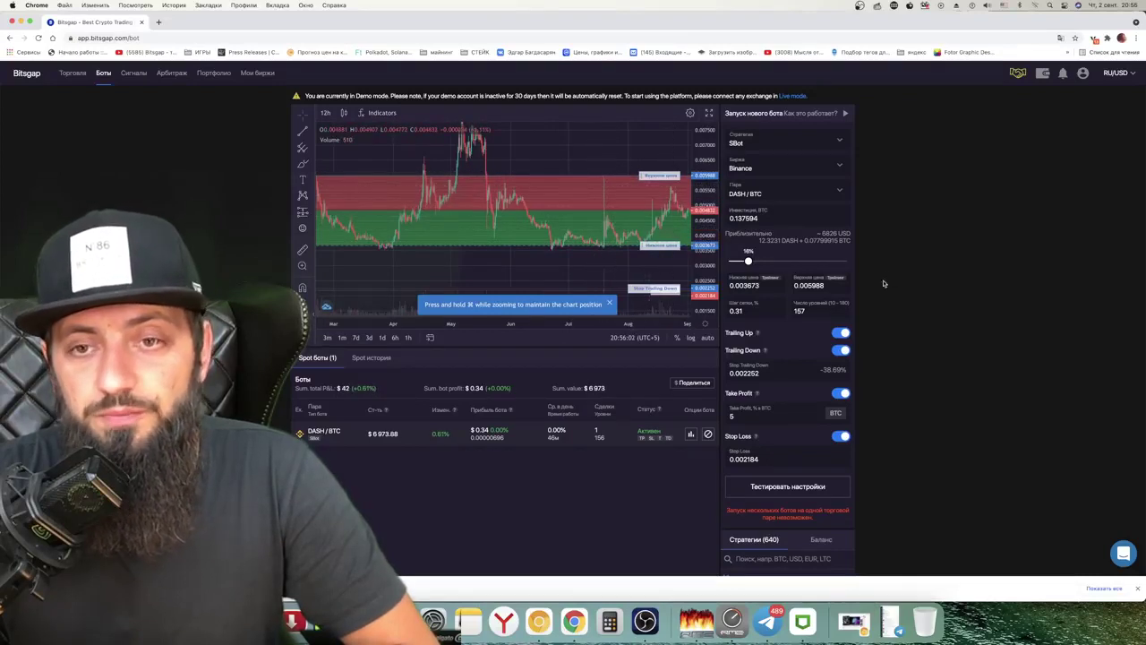
Enter a grid step of 30% for the new bot and accept the correction to the 4.98% maximum
{"action": "scroll", "coordinate": [876, 325], "scroll_direction": "down", "scroll_amount": 1}
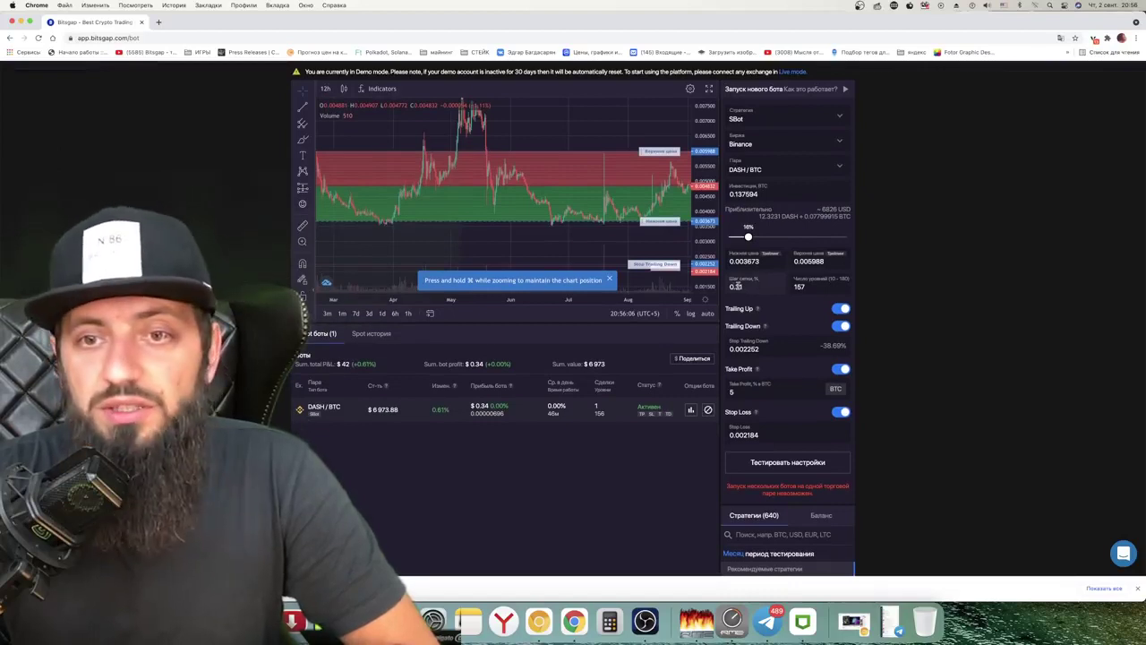
{"action": "left_click_drag", "start_coordinate": [762, 287], "coordinate": [722, 288]}
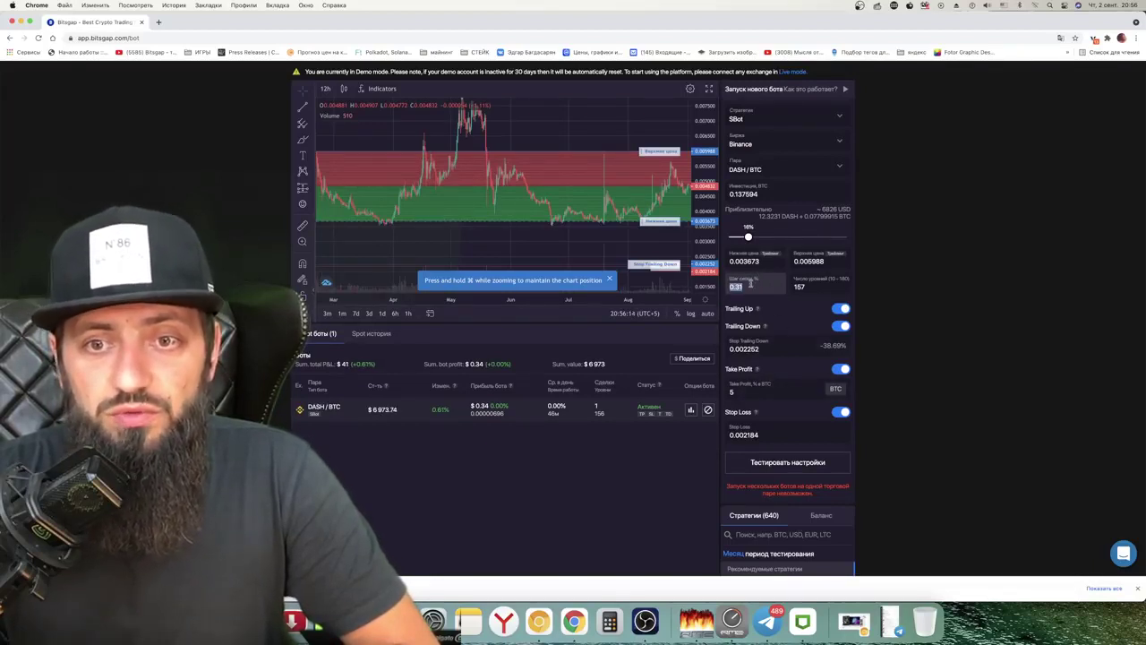
{"action": "left_click_drag", "start_coordinate": [753, 285], "coordinate": [722, 289]}
{"action": "type", "text": "30"}
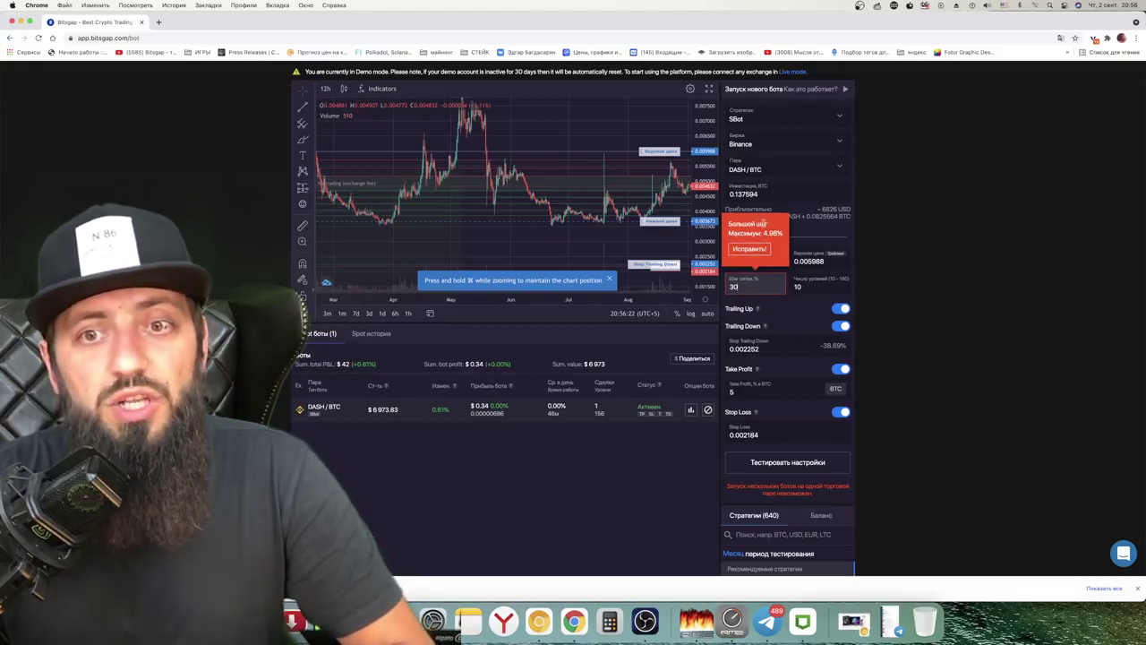
{"action": "left_click", "coordinate": [750, 248]}
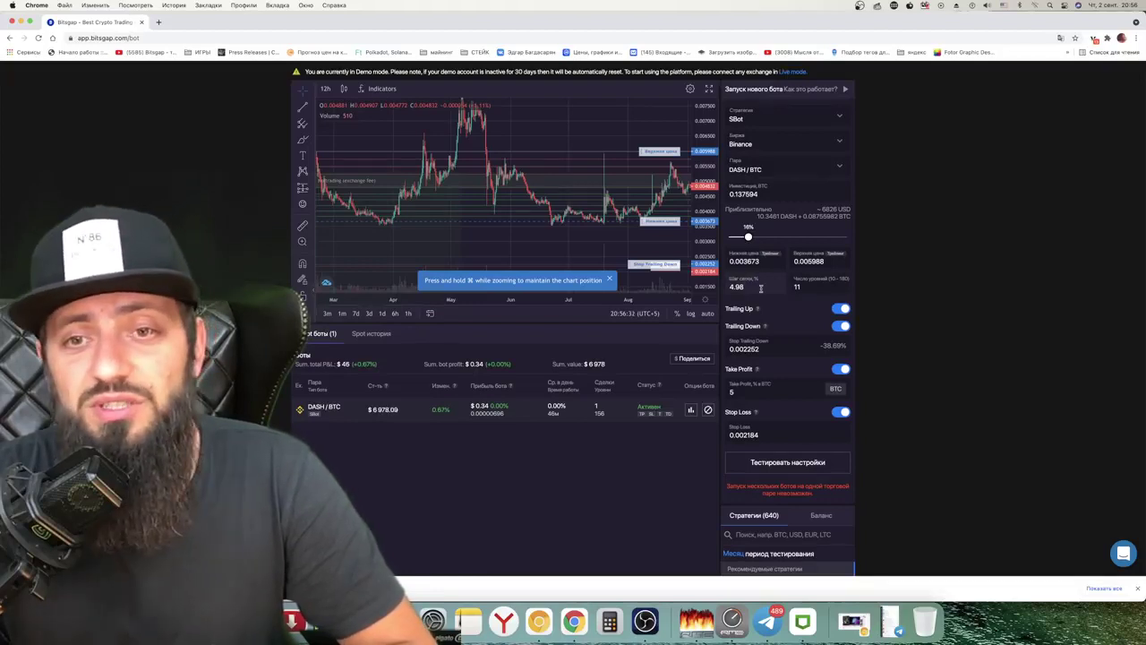
Examine the new bot's Trailing Up, Trailing Down, Take Profit and Stop Loss options and read their explanations
{"action": "scroll", "coordinate": [779, 314], "scroll_direction": "down", "scroll_amount": 1}
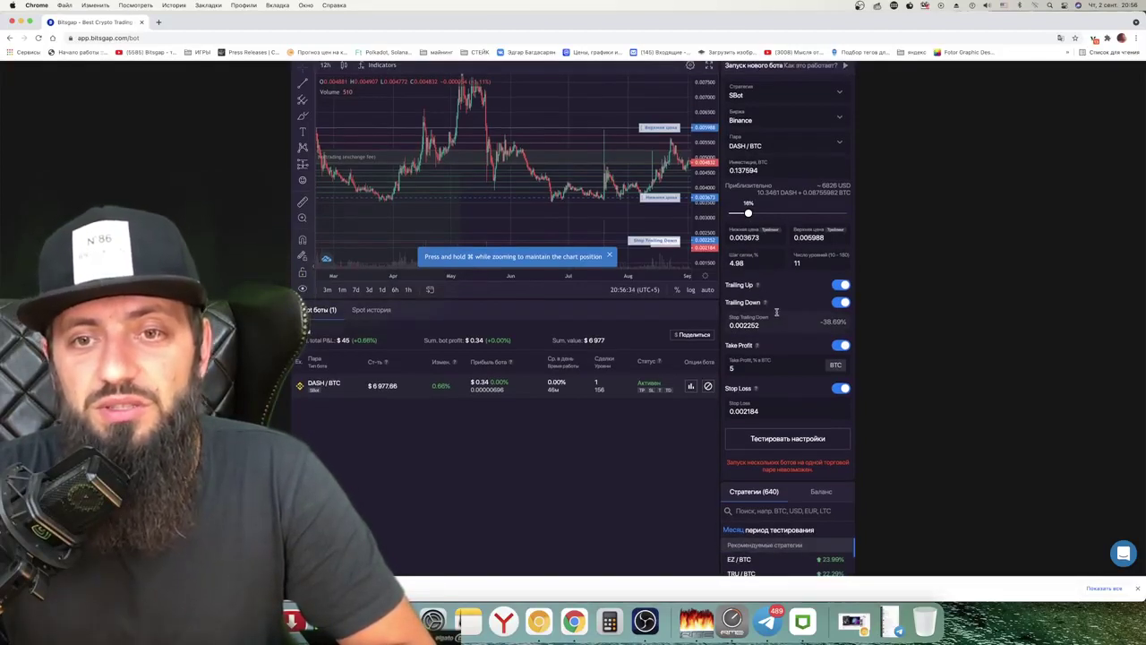
{"action": "scroll", "coordinate": [777, 312], "scroll_direction": "down", "scroll_amount": 2}
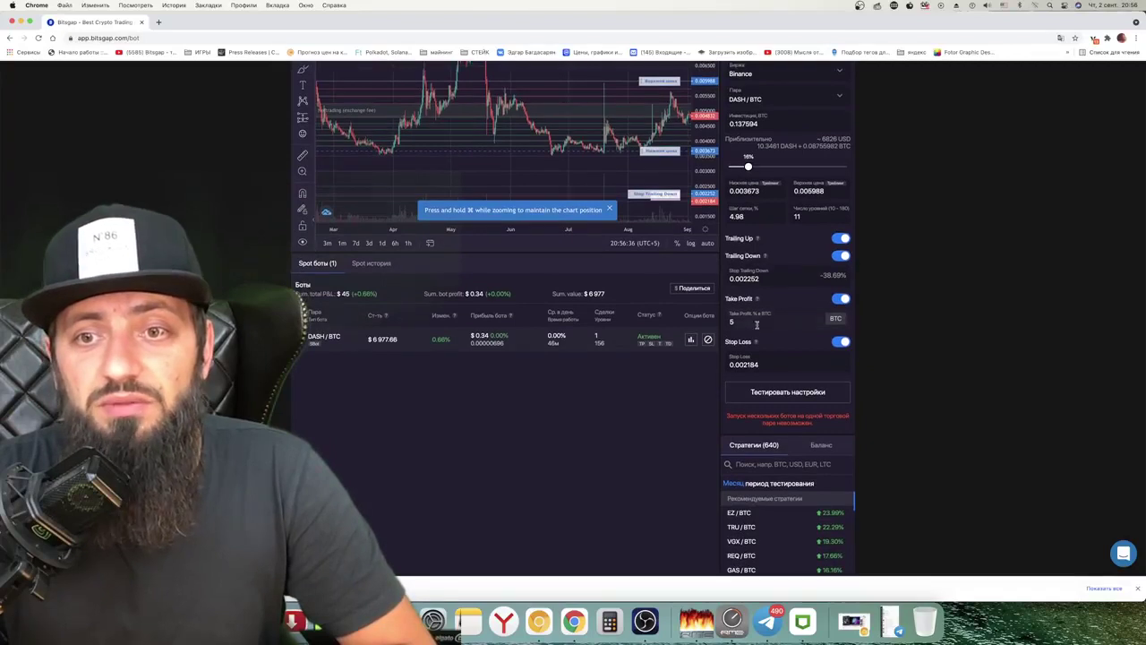
{"action": "mouse_move", "coordinate": [758, 240]}
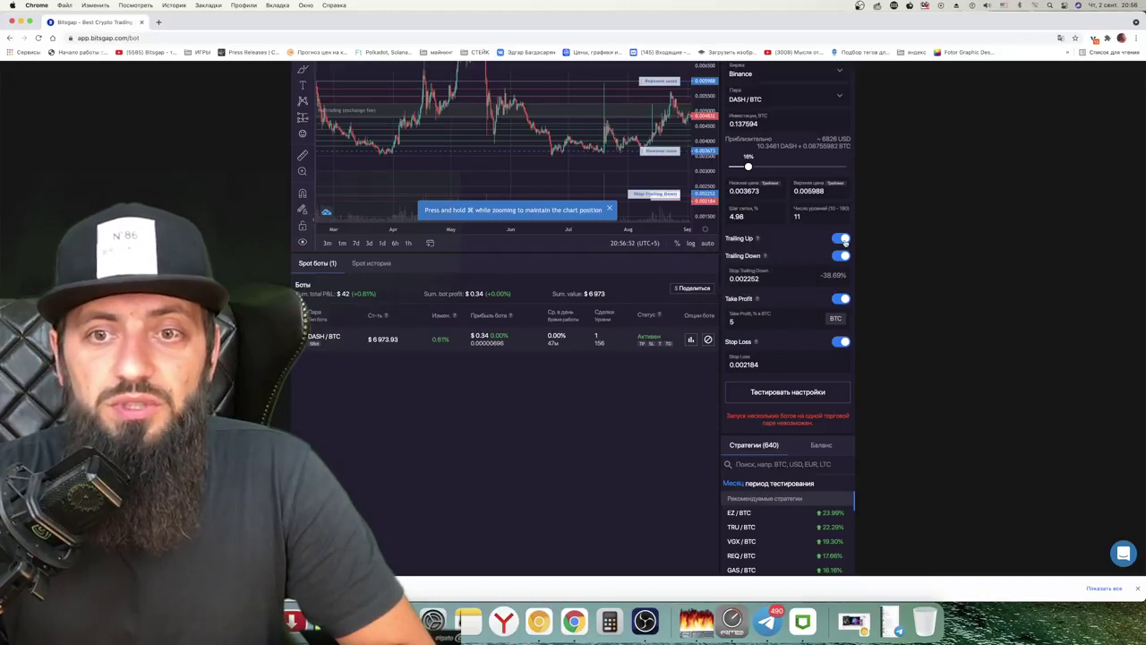
{"action": "scroll", "coordinate": [959, 261], "scroll_direction": "up", "scroll_amount": 3}
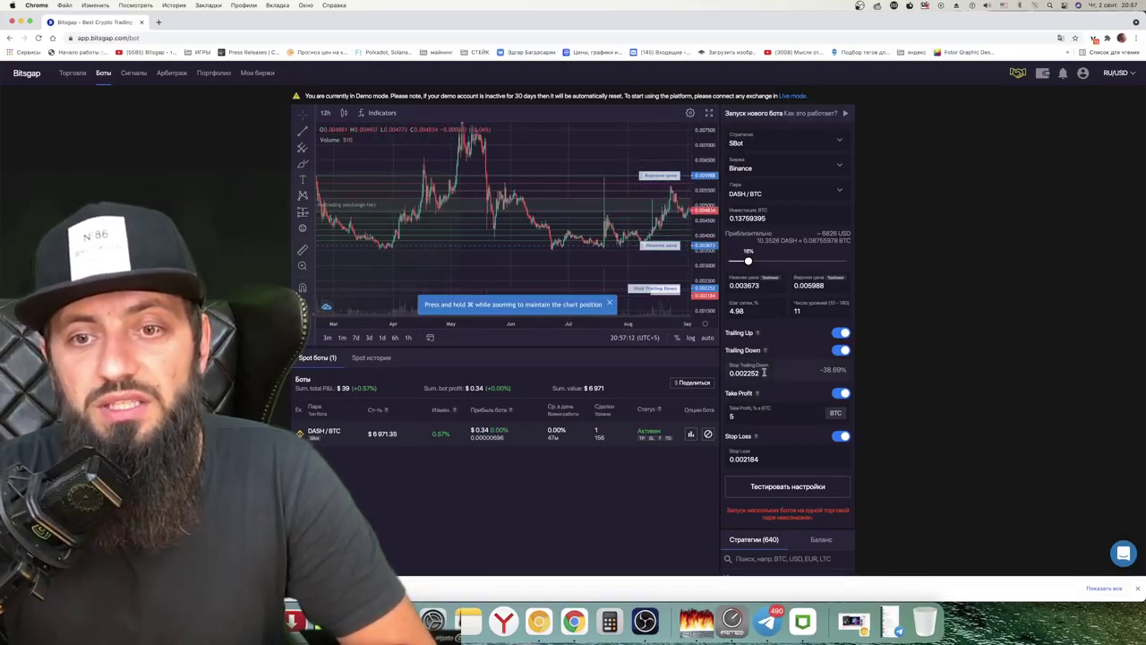
{"action": "mouse_move", "coordinate": [761, 400]}
{"action": "mouse_move", "coordinate": [758, 438]}
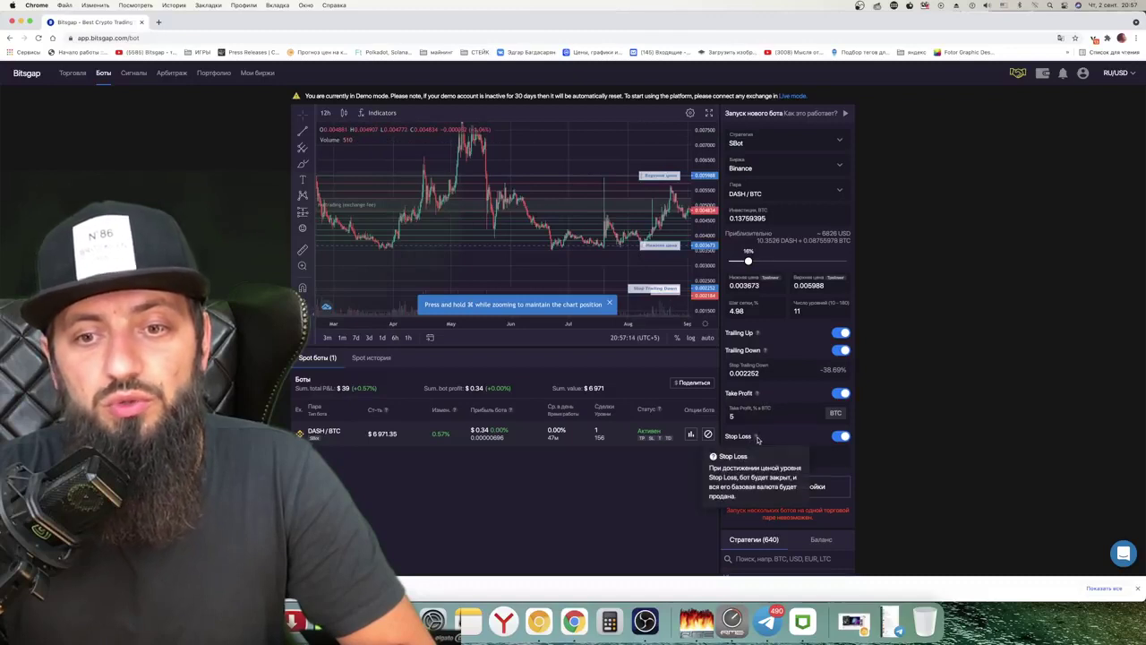
Switch the new bot's Stop Loss off and on again, and compare its price level with the chart
{"action": "left_click", "coordinate": [840, 436]}
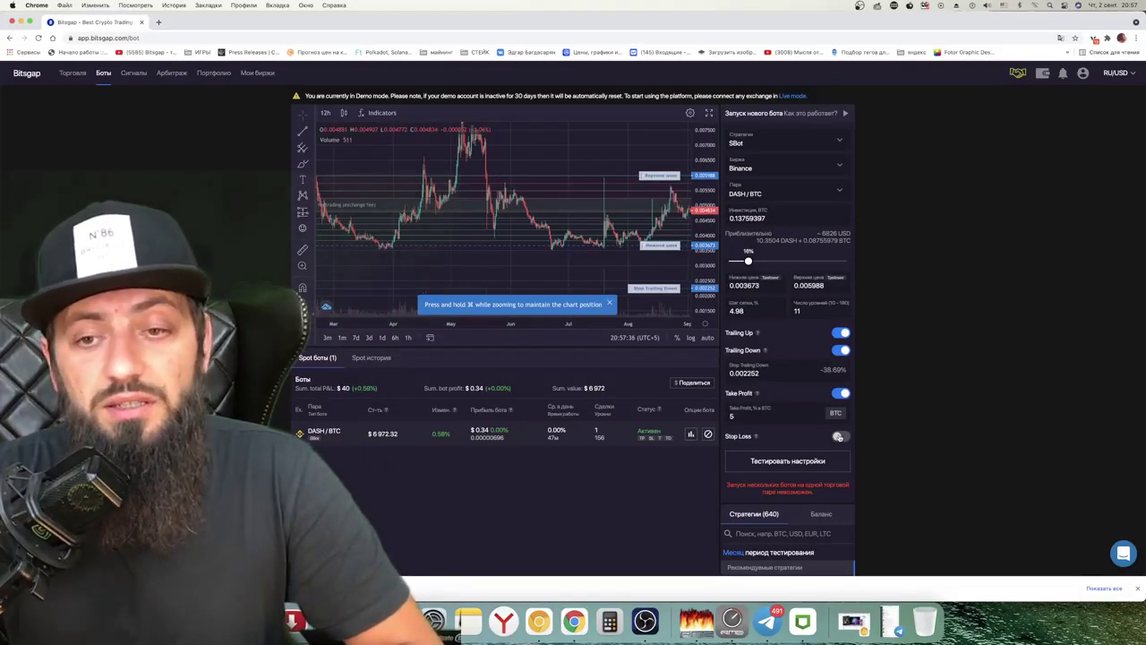
{"action": "left_click", "coordinate": [838, 436]}
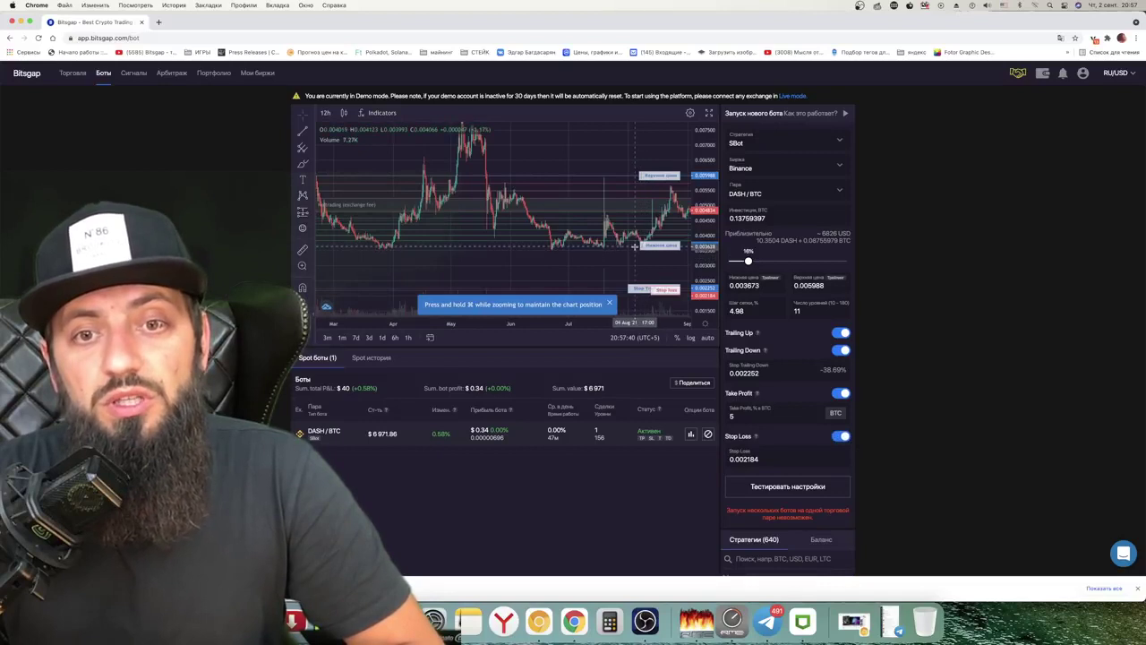
{"action": "double_click", "coordinate": [759, 459]}
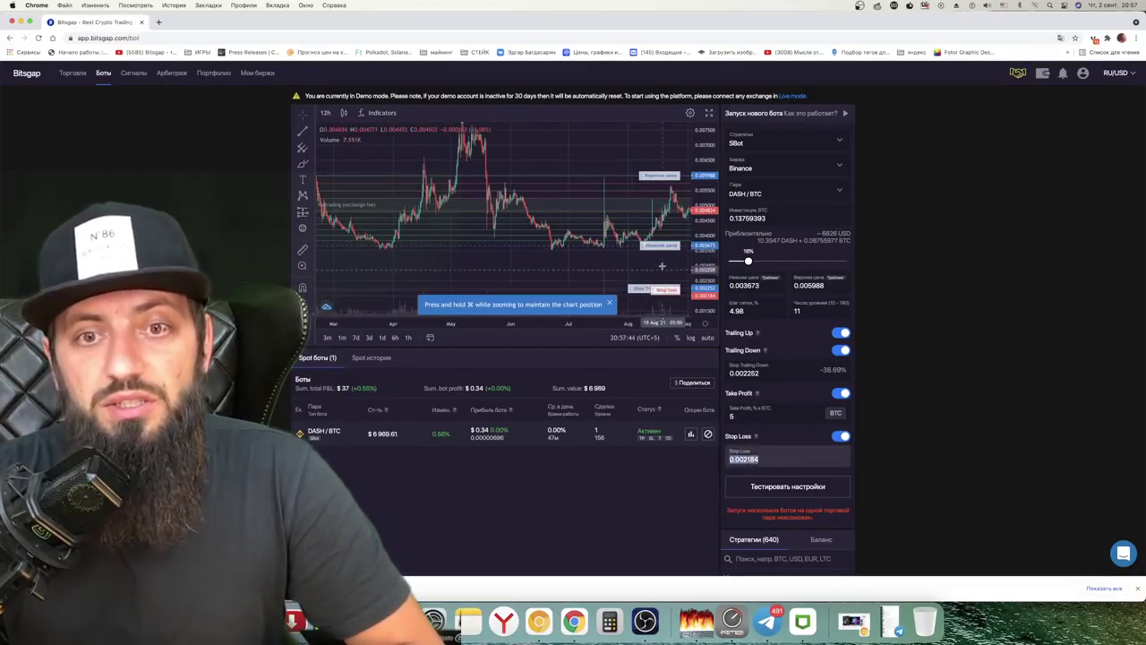
{"action": "left_click", "coordinate": [626, 239]}
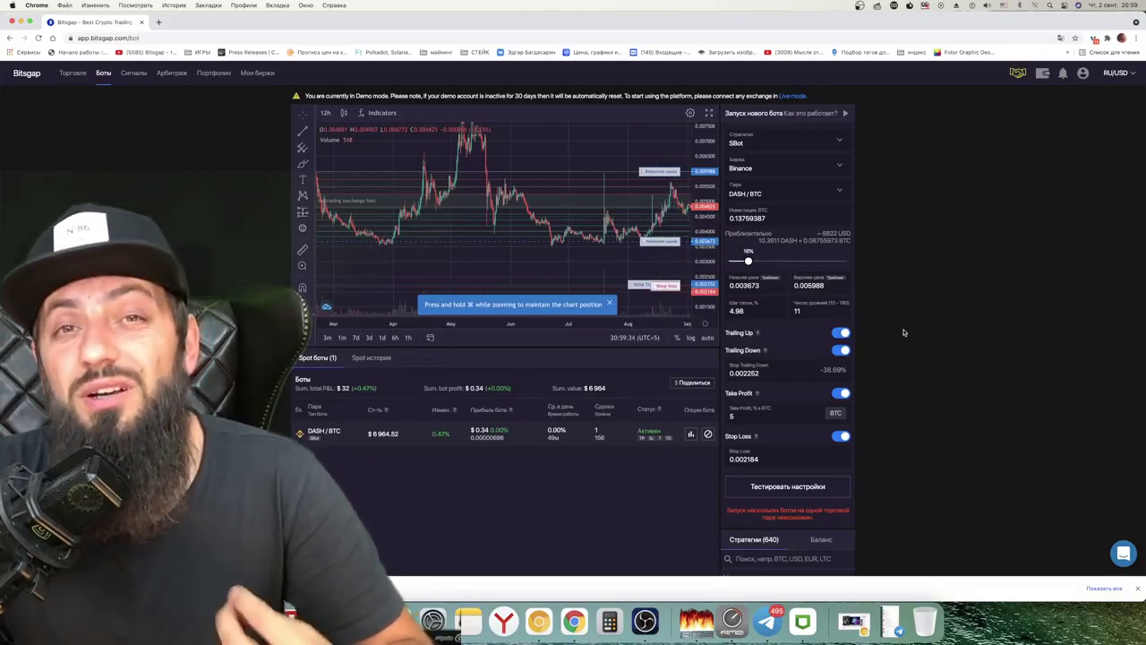
Review the new bot's complete launch settings, from the strategy and exchange down to the recommended strategies list
{"action": "scroll", "coordinate": [904, 333], "scroll_direction": "down", "scroll_amount": 2}
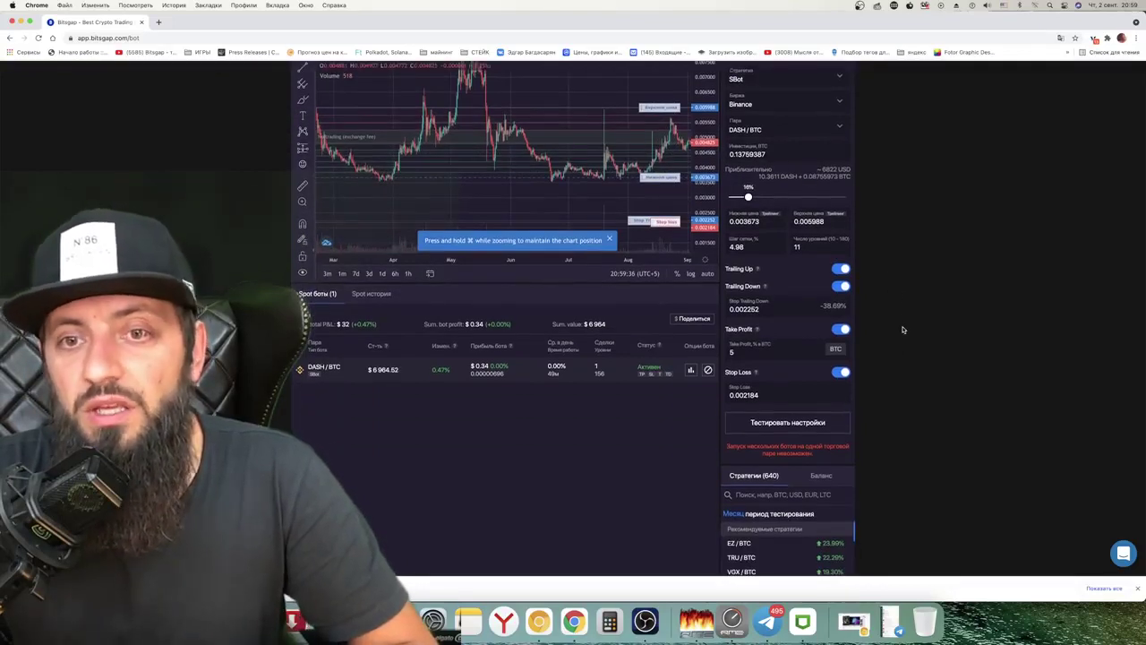
{"action": "scroll", "coordinate": [853, 283], "scroll_direction": "up", "scroll_amount": 1}
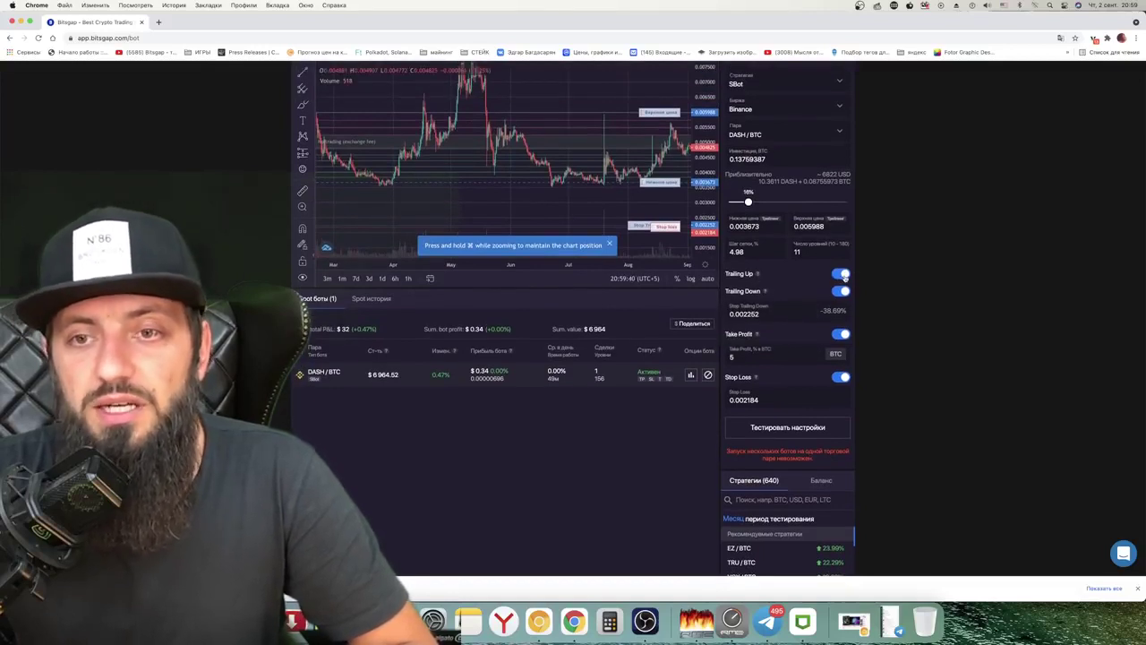
{"action": "scroll", "coordinate": [843, 278], "scroll_direction": "up", "scroll_amount": 2}
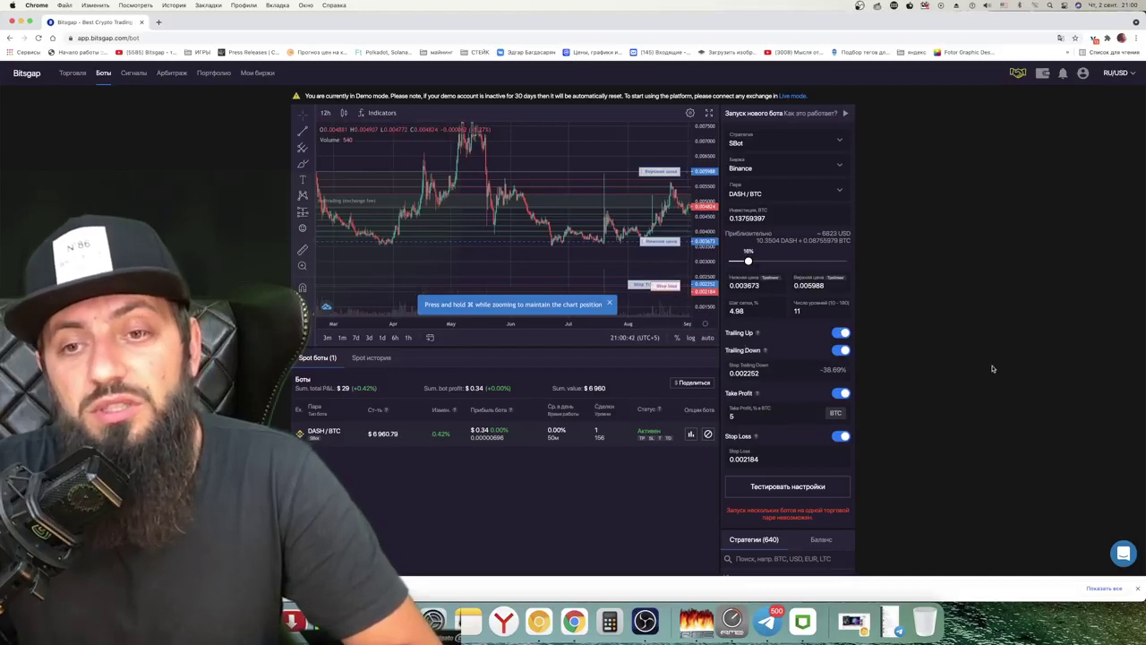
{"action": "scroll", "coordinate": [968, 389], "scroll_direction": "down", "scroll_amount": 2}
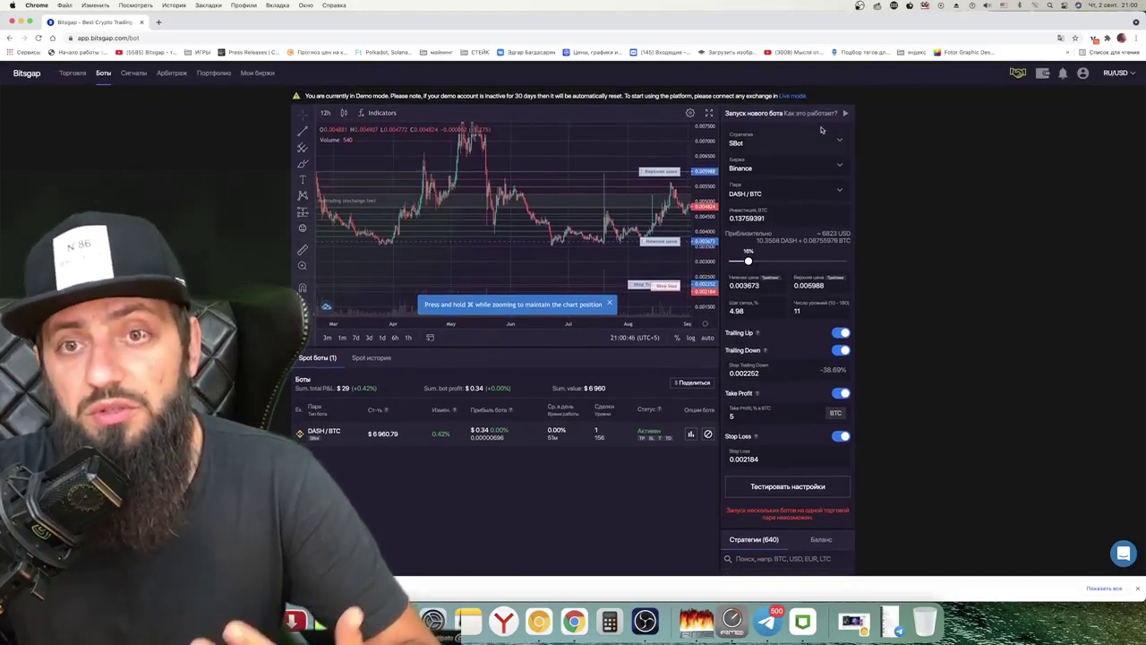
{"action": "scroll", "coordinate": [899, 237], "scroll_direction": "down", "scroll_amount": 2}
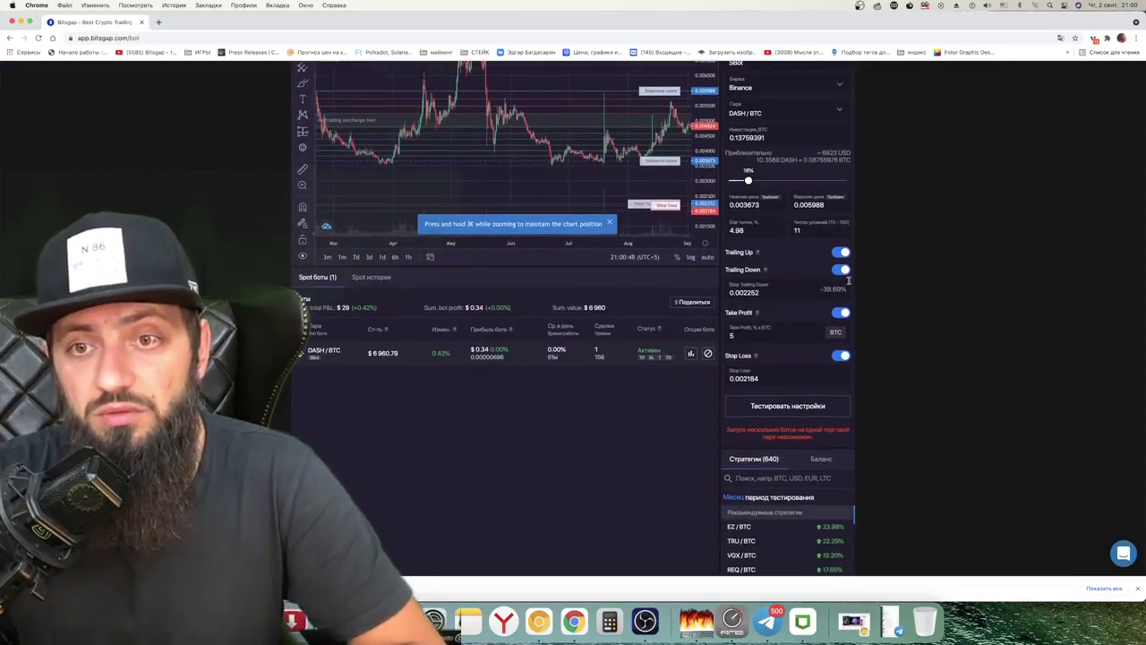
Compare the DASH / BTC SBot's trailing, Take Profit and Stop Loss settings with the running bot and the recommended strategies
{"action": "scroll", "coordinate": [889, 318], "scroll_direction": "down", "scroll_amount": 2}
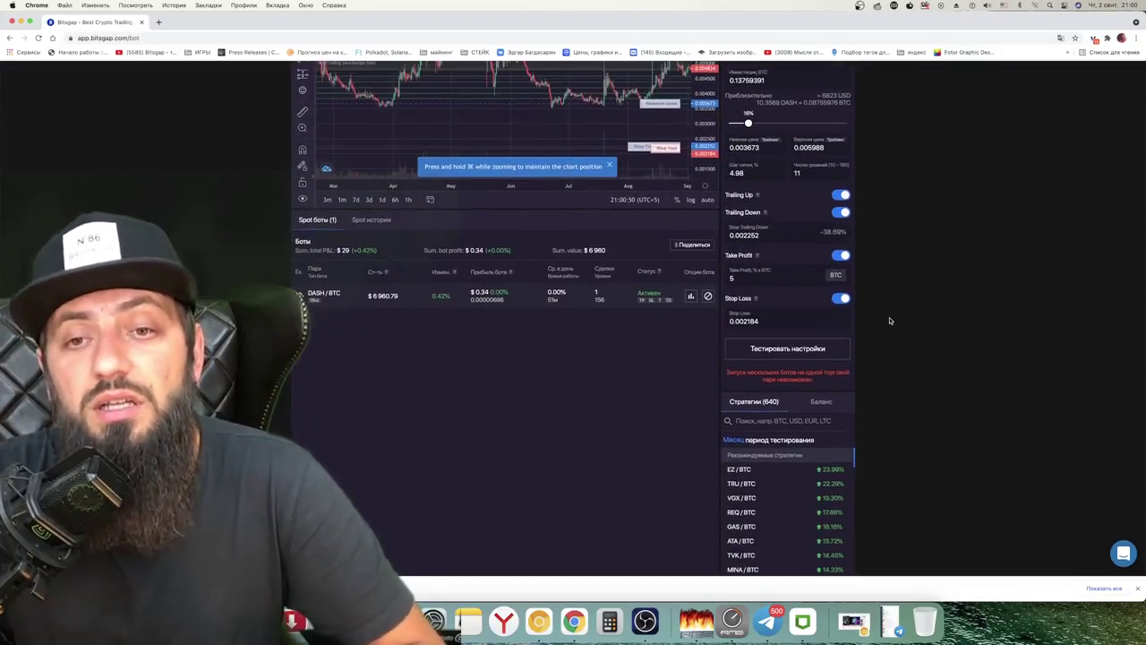
{"action": "scroll", "coordinate": [893, 320], "scroll_direction": "down", "scroll_amount": 1}
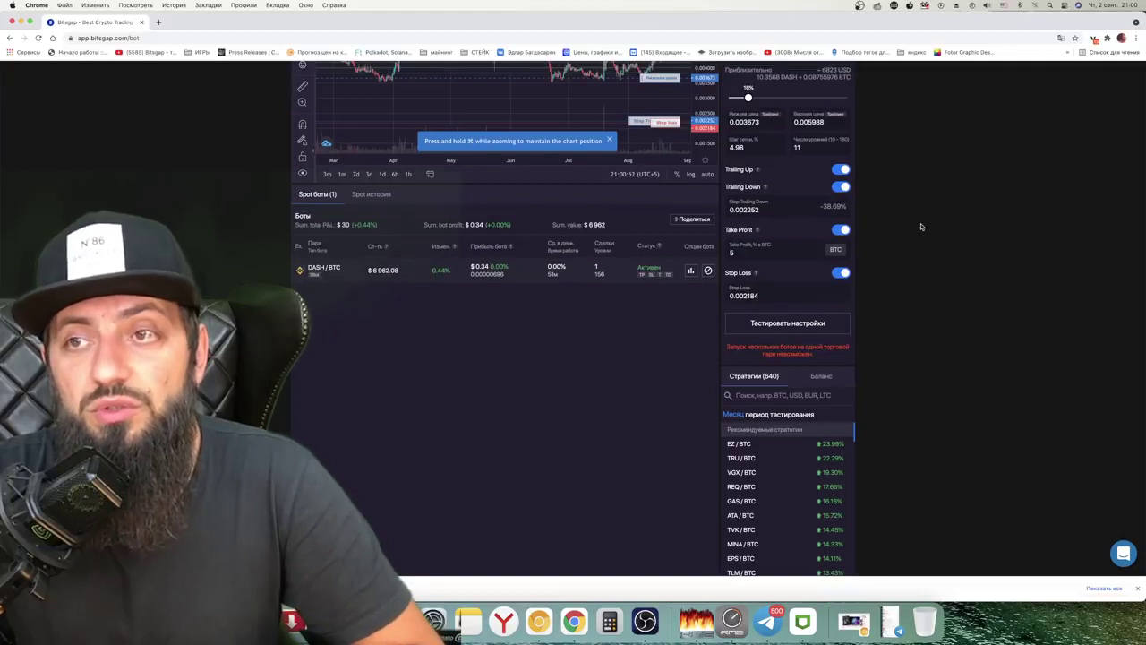
{"action": "scroll", "coordinate": [914, 232], "scroll_direction": "down", "scroll_amount": 2}
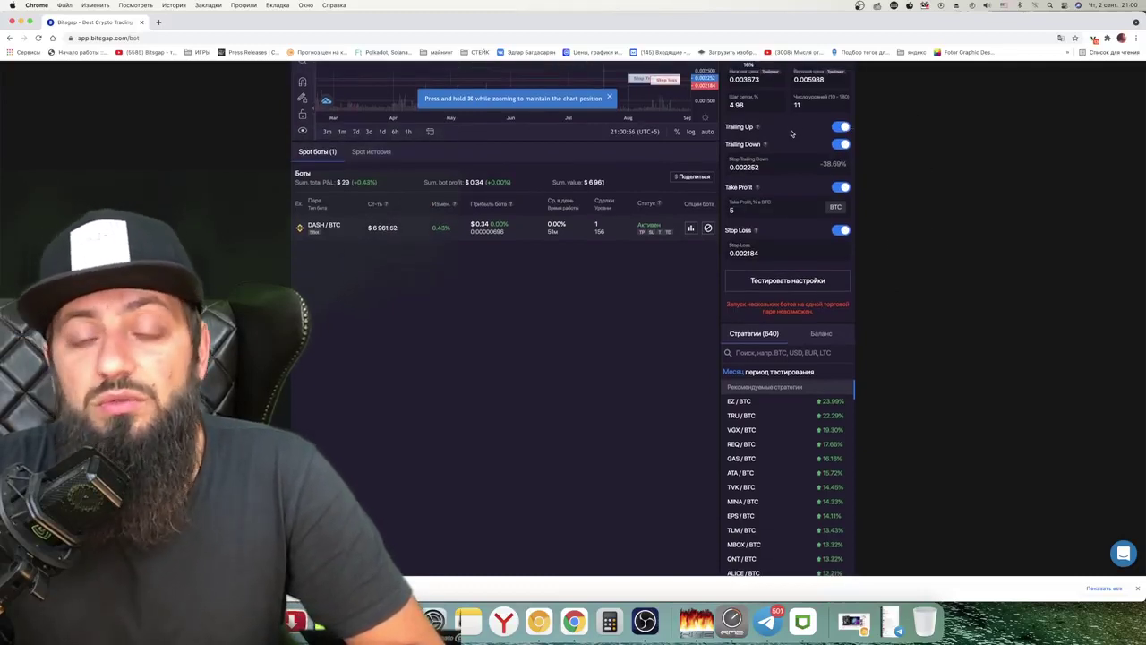
{"action": "scroll", "coordinate": [907, 221], "scroll_direction": "up", "scroll_amount": 5}
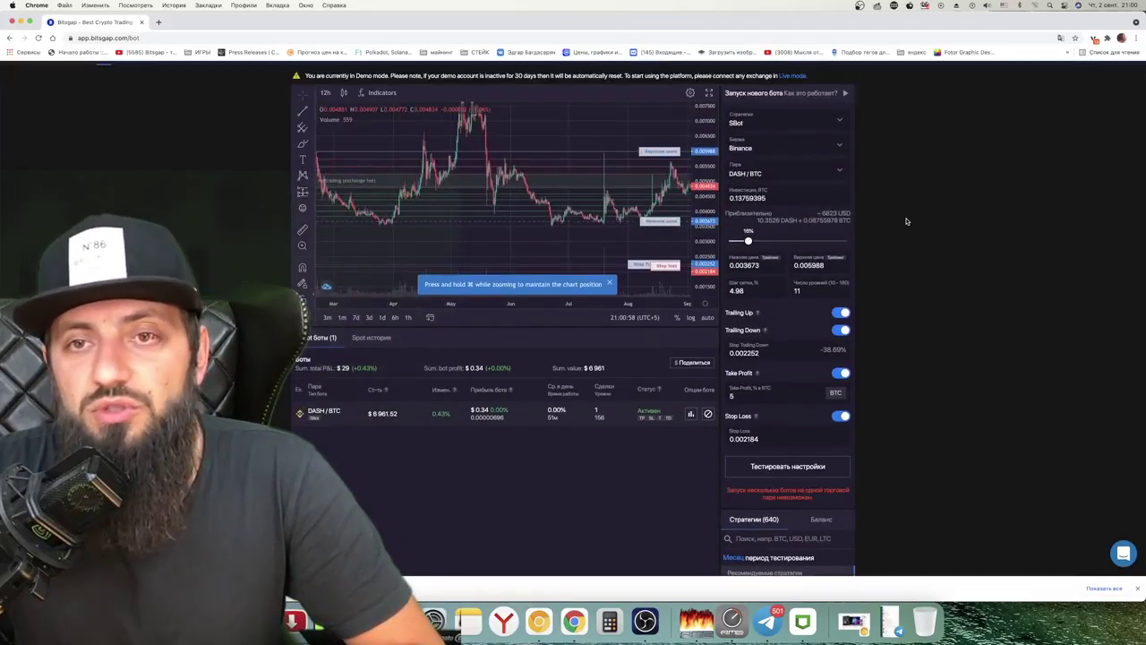
{"action": "scroll", "coordinate": [885, 266], "scroll_direction": "down", "scroll_amount": 2}
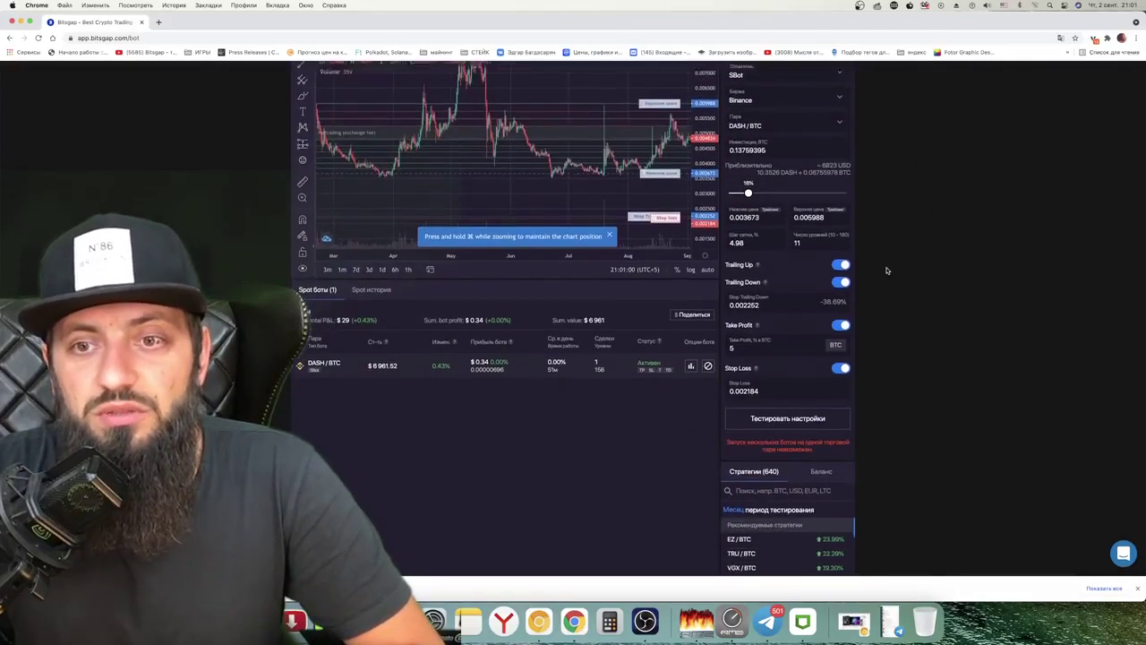
{"action": "scroll", "coordinate": [899, 335], "scroll_direction": "down", "scroll_amount": 2}
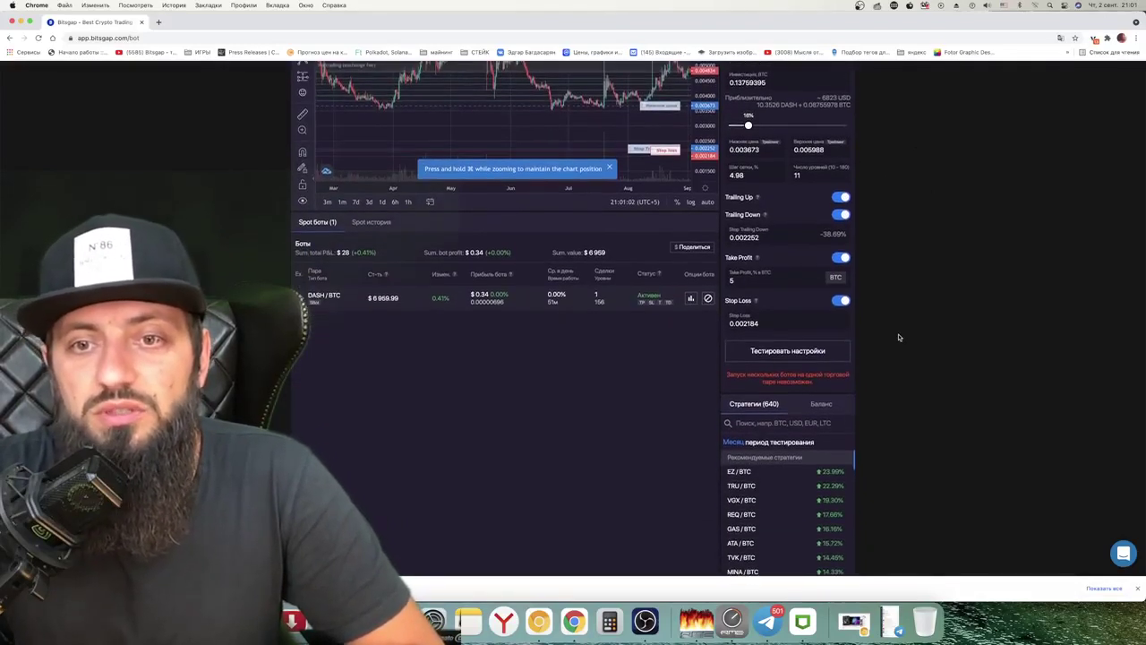
{"action": "scroll", "coordinate": [893, 295], "scroll_direction": "down", "scroll_amount": 3}
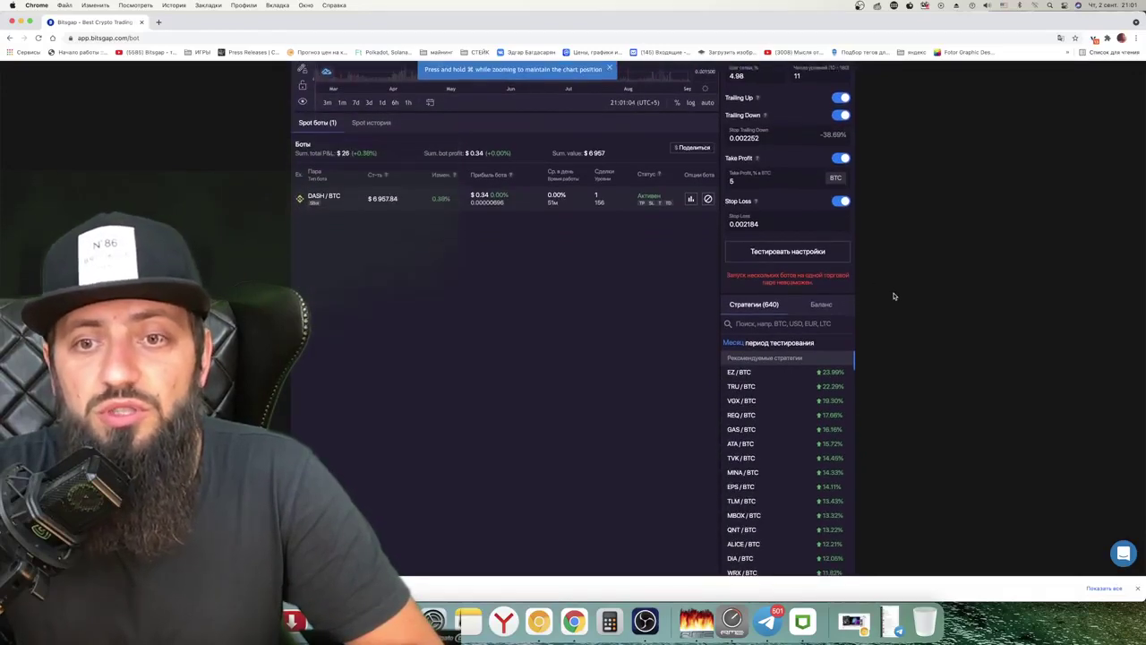
{"action": "scroll", "coordinate": [926, 302], "scroll_direction": "up", "scroll_amount": 7}
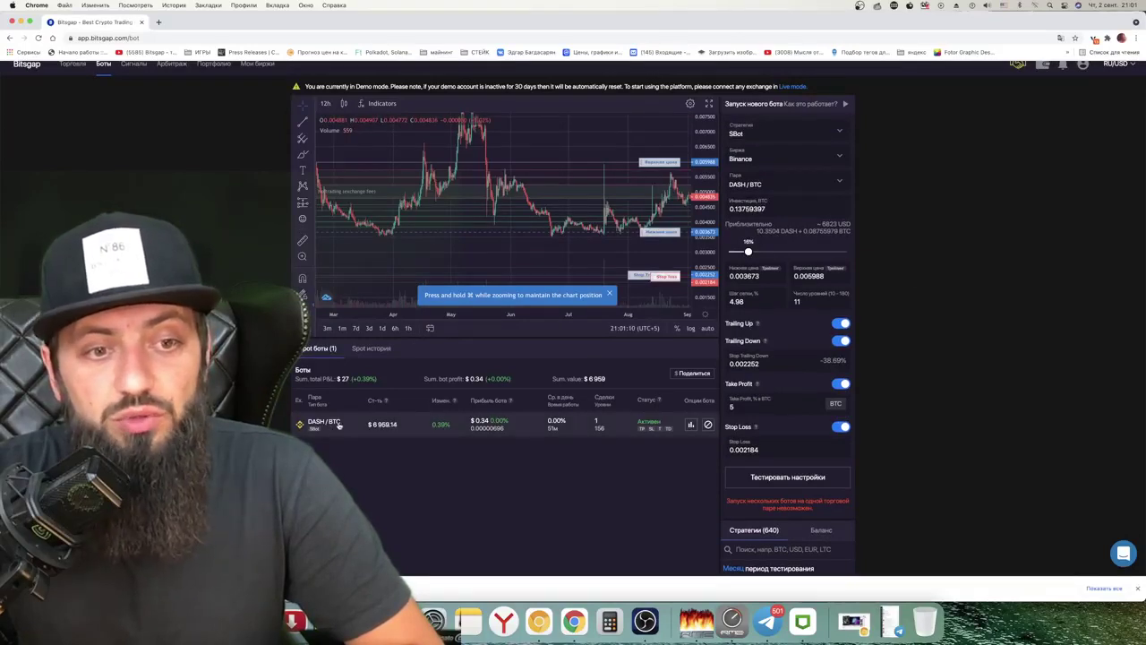
Change the new bot's strategy to Classic bot and turn on its Stop Loss
{"action": "left_click", "coordinate": [762, 134]}
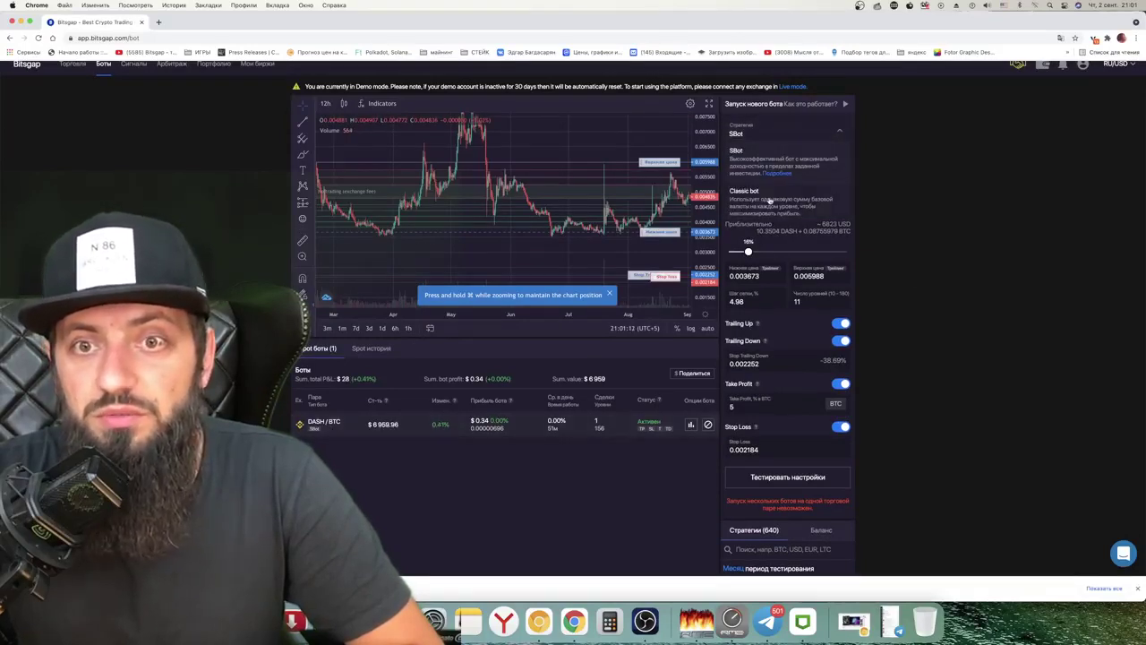
{"action": "left_click", "coordinate": [768, 197]}
{"action": "scroll", "coordinate": [938, 267], "scroll_direction": "down", "scroll_amount": 2}
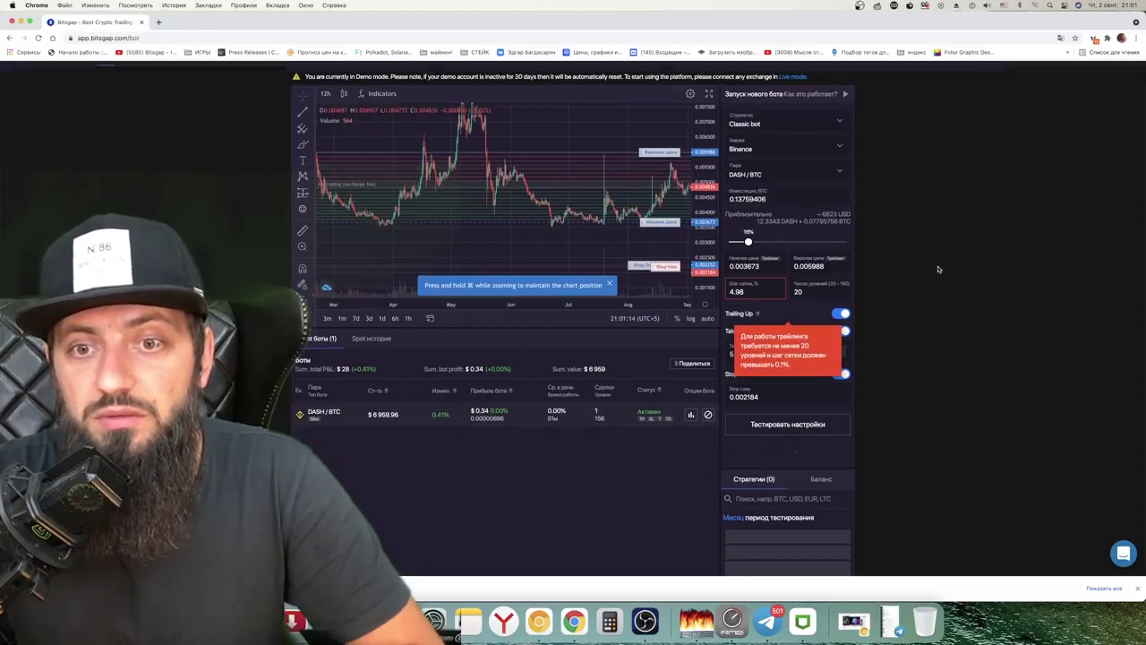
{"action": "scroll", "coordinate": [935, 274], "scroll_direction": "down", "scroll_amount": 1}
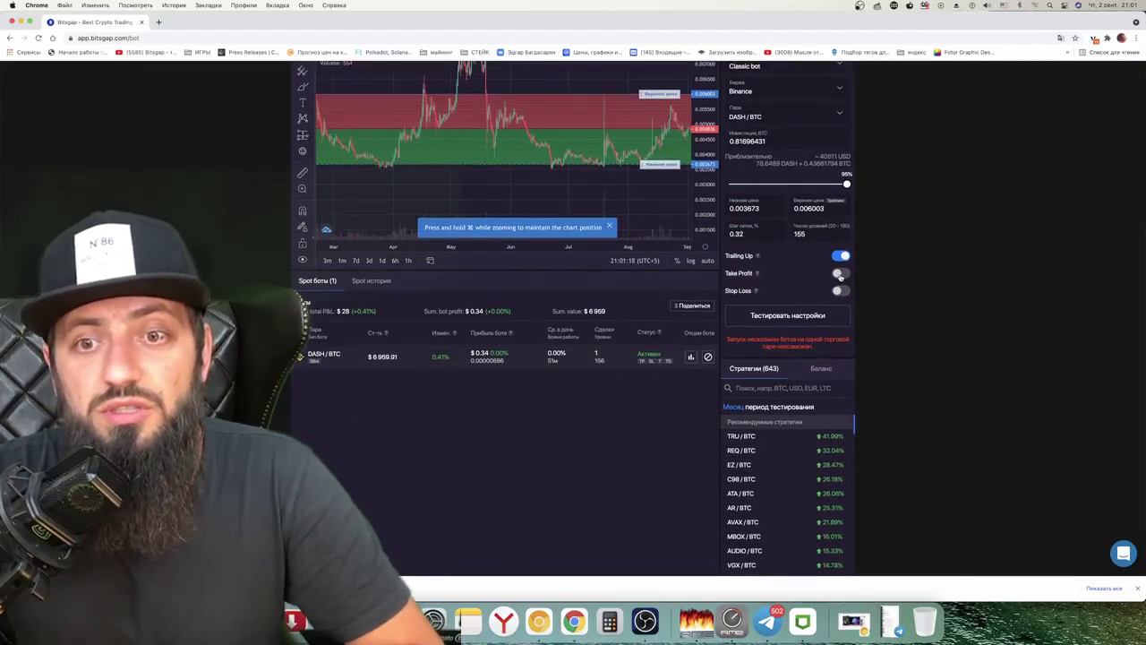
{"action": "left_click", "coordinate": [839, 290]}
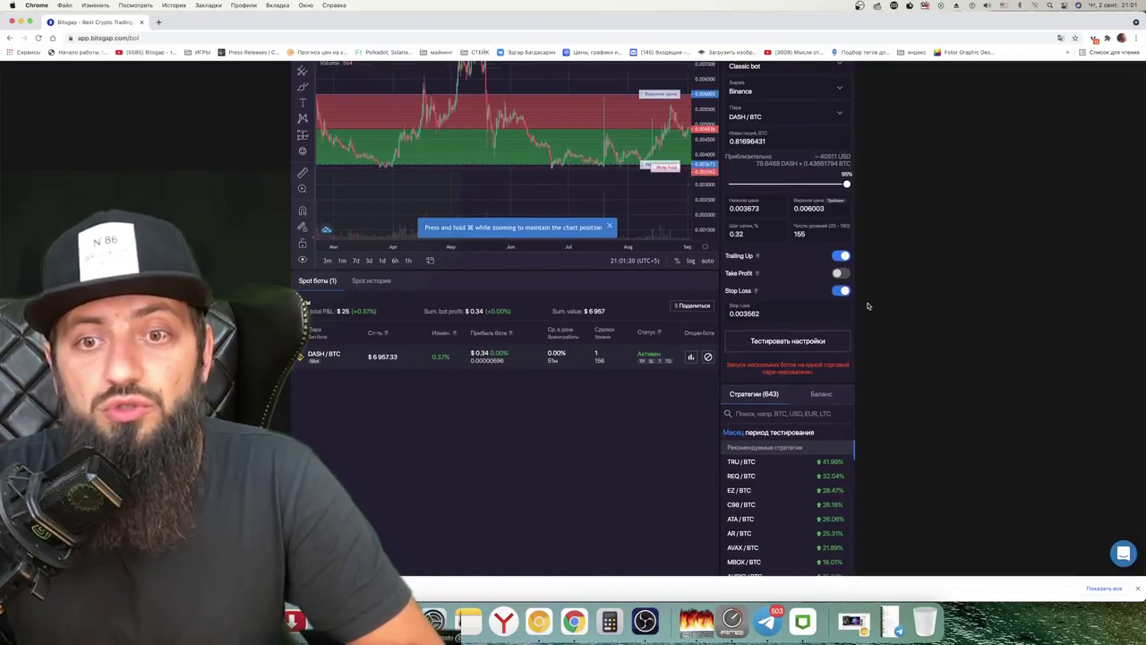
Reduce the Classic bot's investment to 42% of the available balance
{"action": "scroll", "coordinate": [893, 274], "scroll_direction": "up", "scroll_amount": 2}
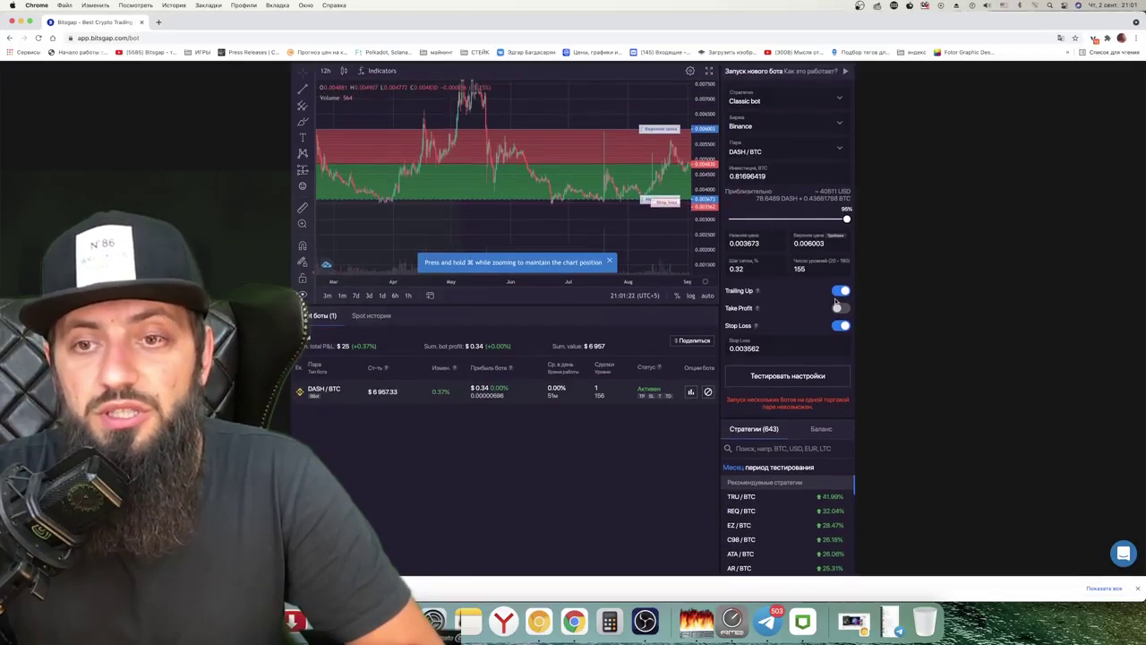
{"action": "scroll", "coordinate": [757, 197], "scroll_direction": "up", "scroll_amount": 2}
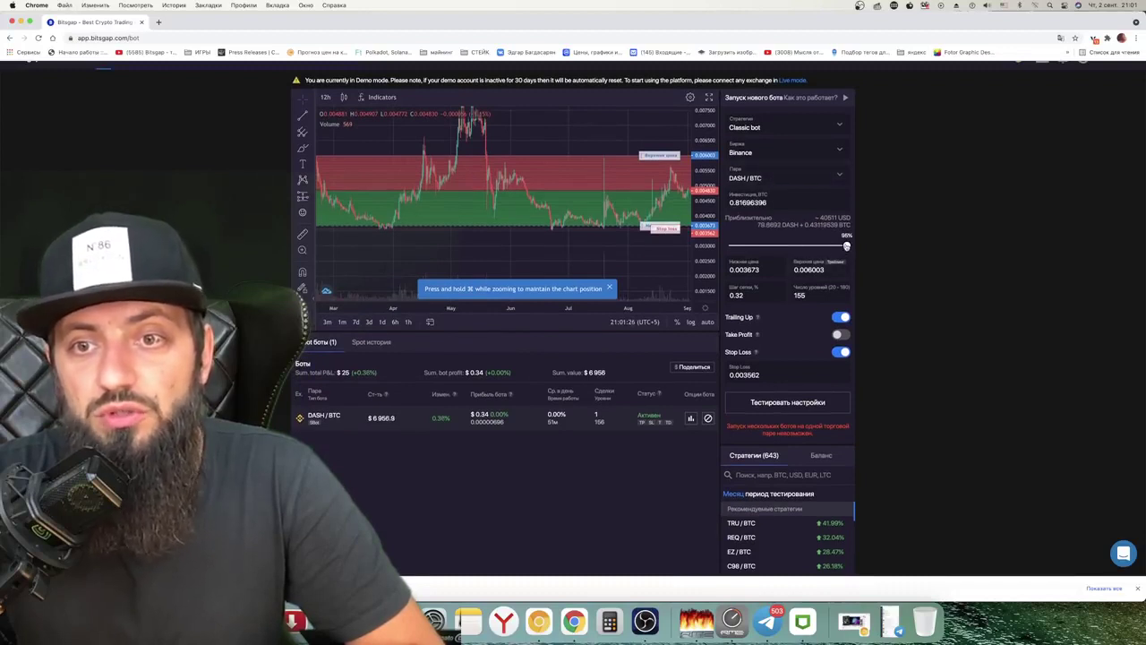
{"action": "left_click_drag", "start_coordinate": [846, 246], "coordinate": [781, 246]}
Backtest the Classic bot's DASH / BTC settings on past market data, review the results and close them
{"action": "scroll", "coordinate": [755, 244], "scroll_direction": "down", "scroll_amount": 1}
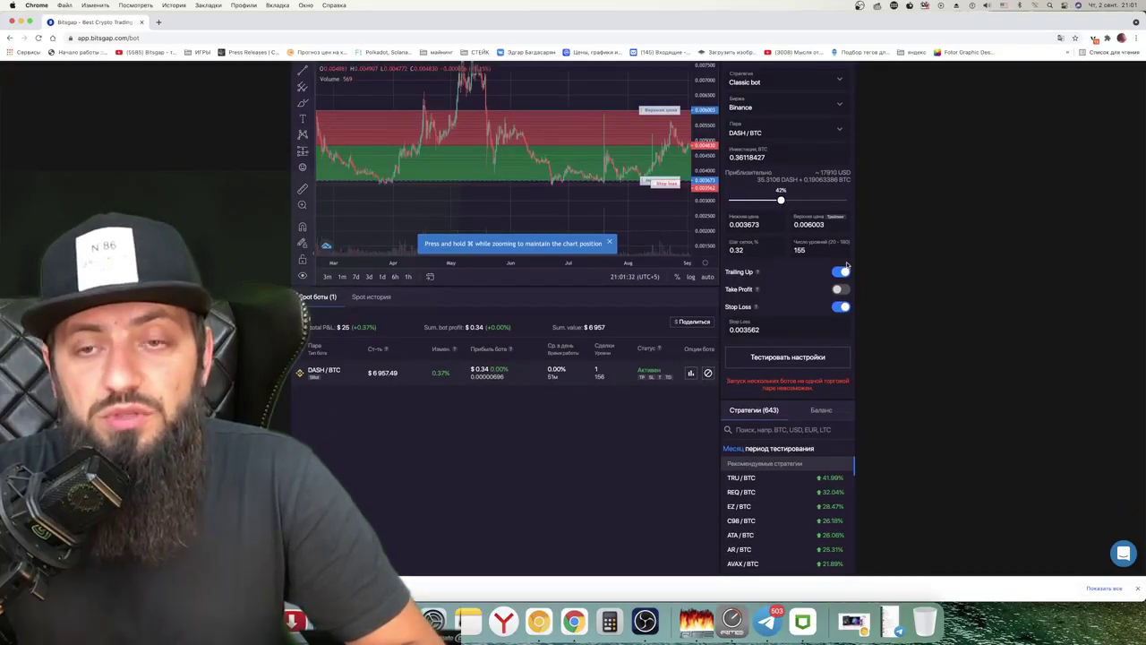
{"action": "scroll", "coordinate": [792, 266], "scroll_direction": "down", "scroll_amount": 1}
{"action": "scroll", "coordinate": [786, 268], "scroll_direction": "down", "scroll_amount": 1}
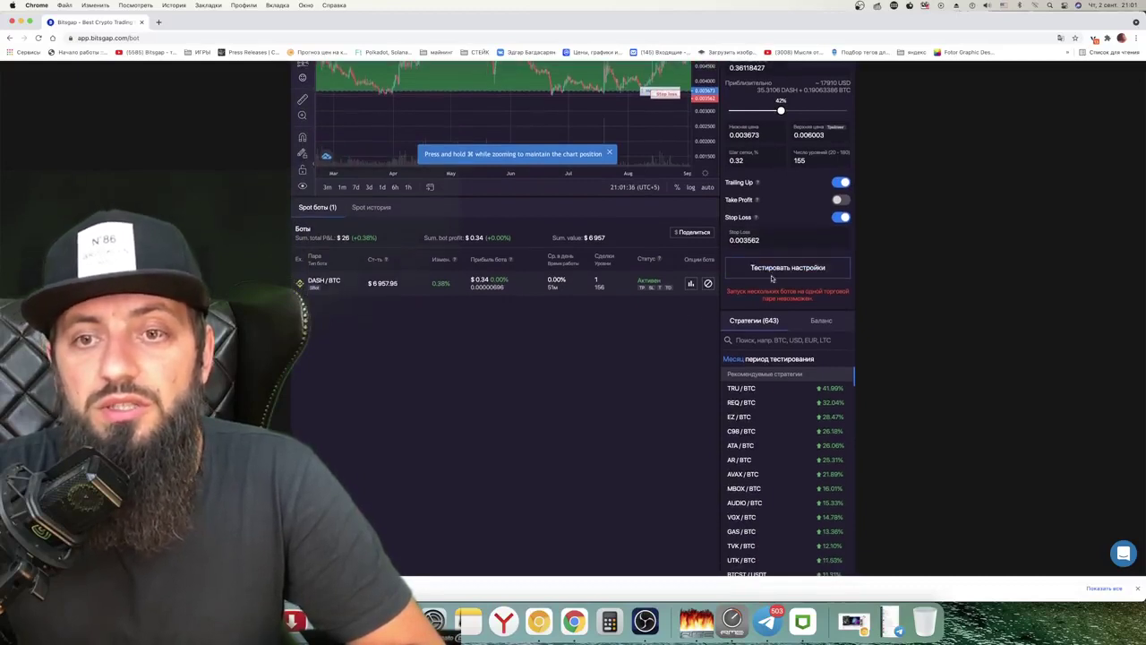
{"action": "left_click", "coordinate": [789, 268]}
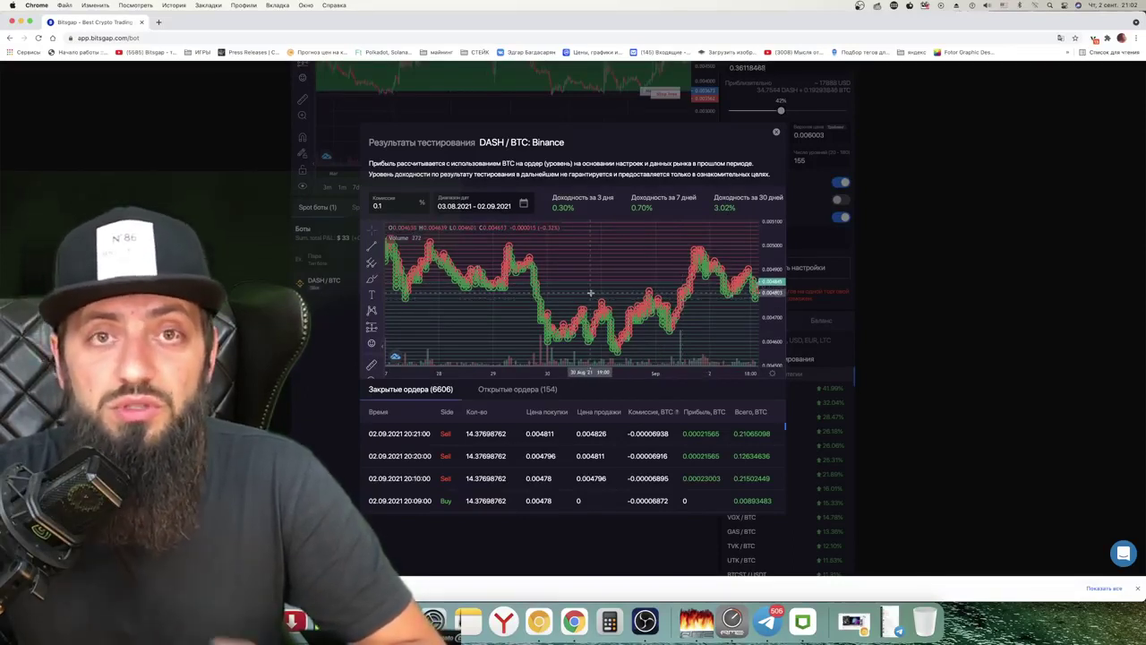
{"action": "left_click", "coordinate": [775, 132]}
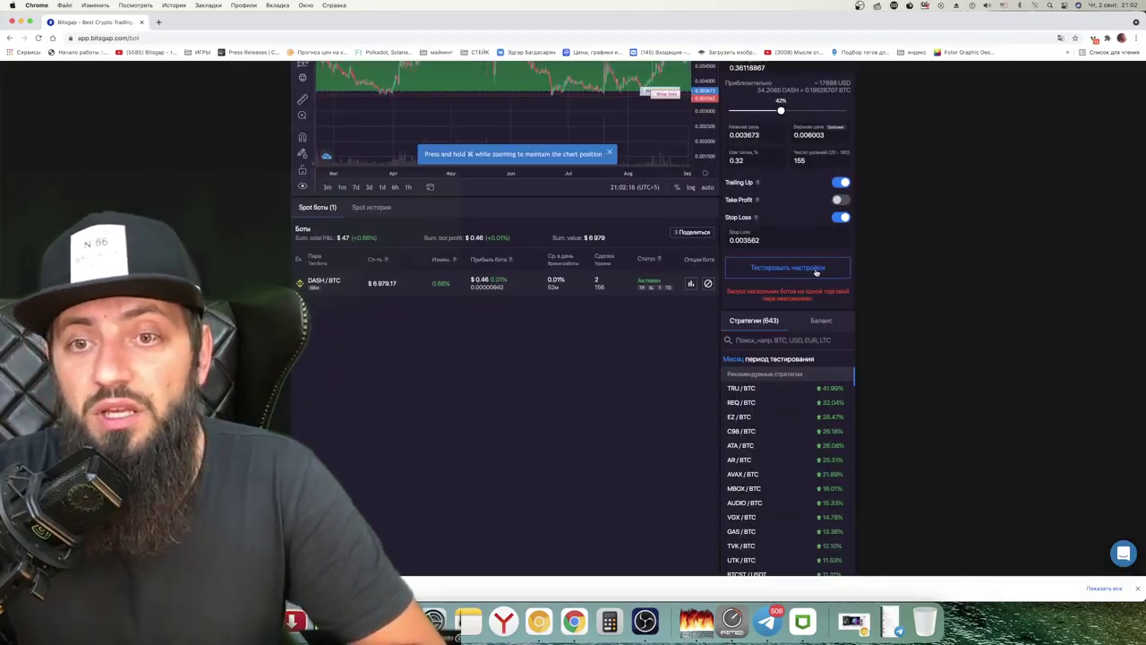
Return to the Classic bot's pair setting and look through the trading pairs available on Binance
{"action": "scroll", "coordinate": [808, 301], "scroll_direction": "down", "scroll_amount": 2}
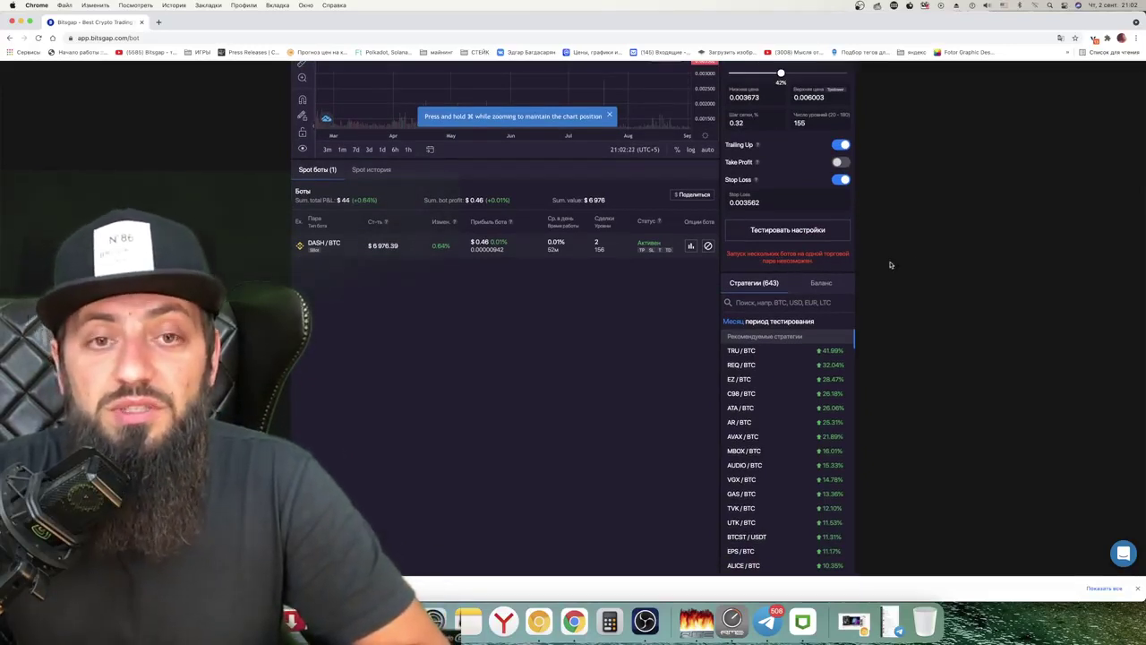
{"action": "scroll", "coordinate": [949, 272], "scroll_direction": "up", "scroll_amount": 4}
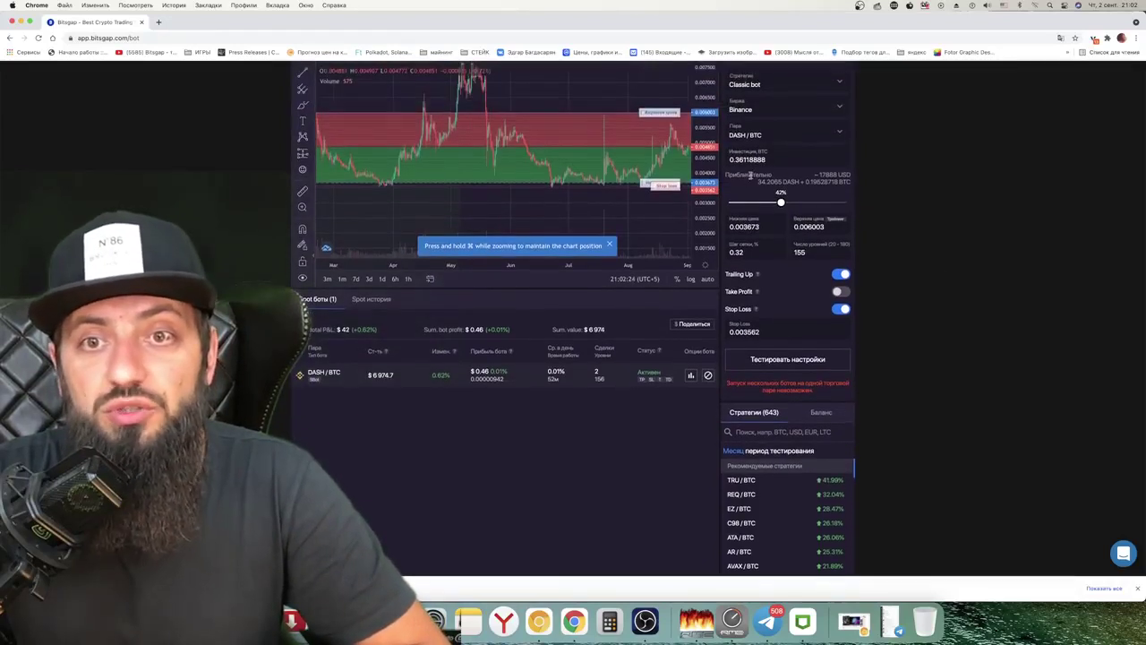
{"action": "scroll", "coordinate": [750, 175], "scroll_direction": "up", "scroll_amount": 1}
{"action": "left_click", "coordinate": [755, 170]}
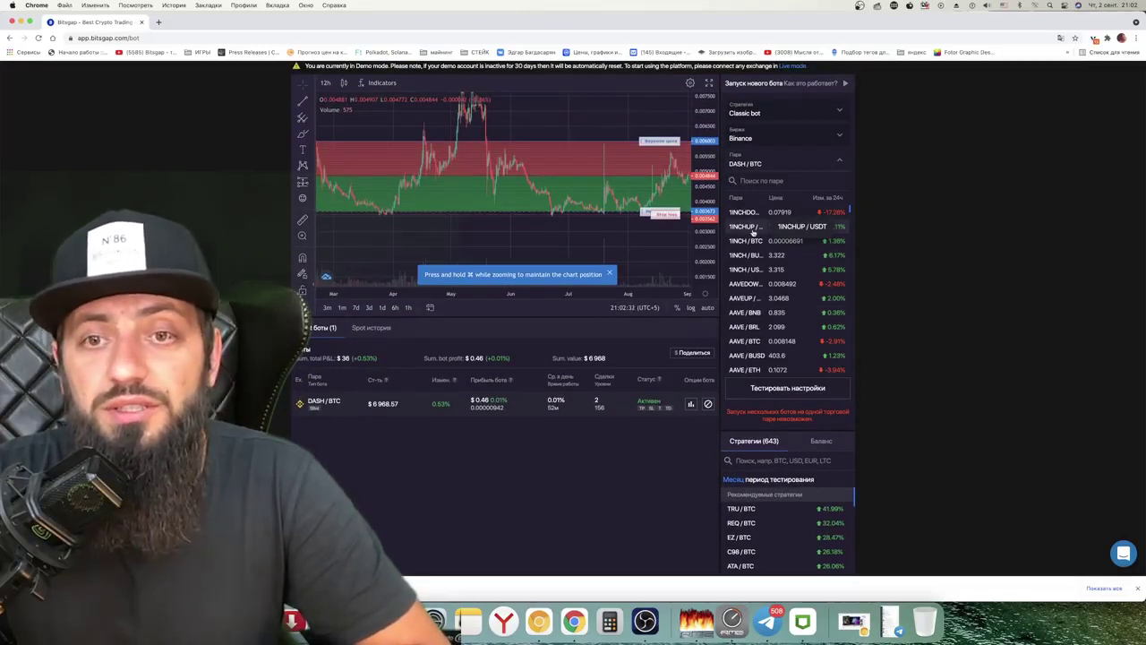
{"action": "scroll", "coordinate": [989, 342], "scroll_direction": "down", "scroll_amount": 1}
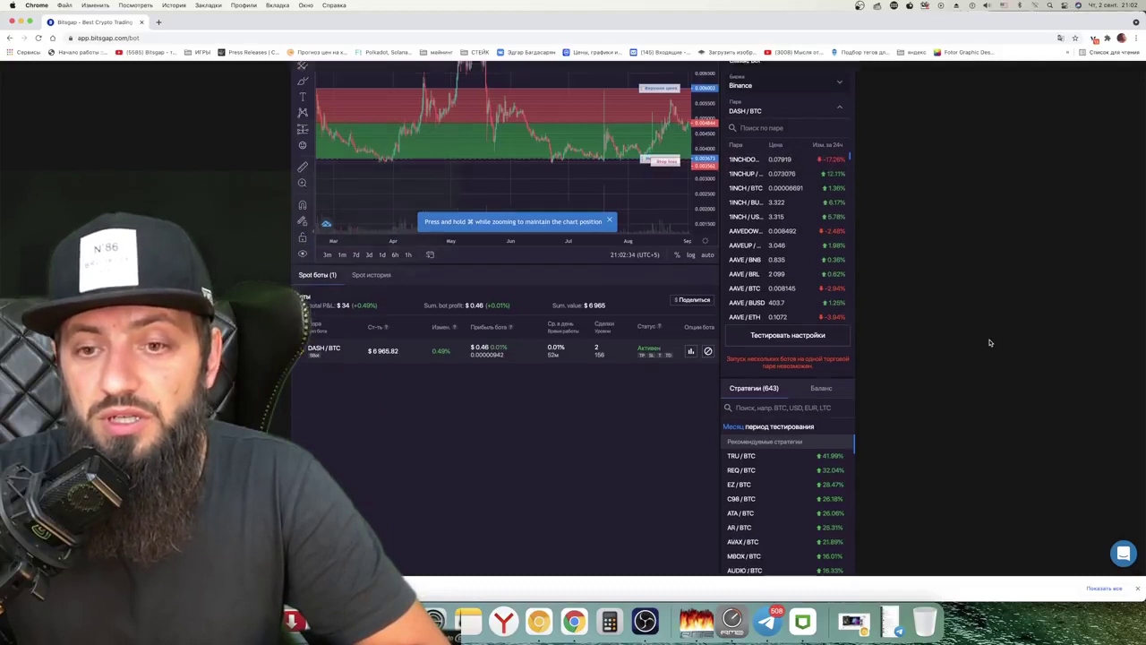
Check the exchange balance by currency and return to the recommended strategies
{"action": "scroll", "coordinate": [958, 341], "scroll_direction": "down", "scroll_amount": 3}
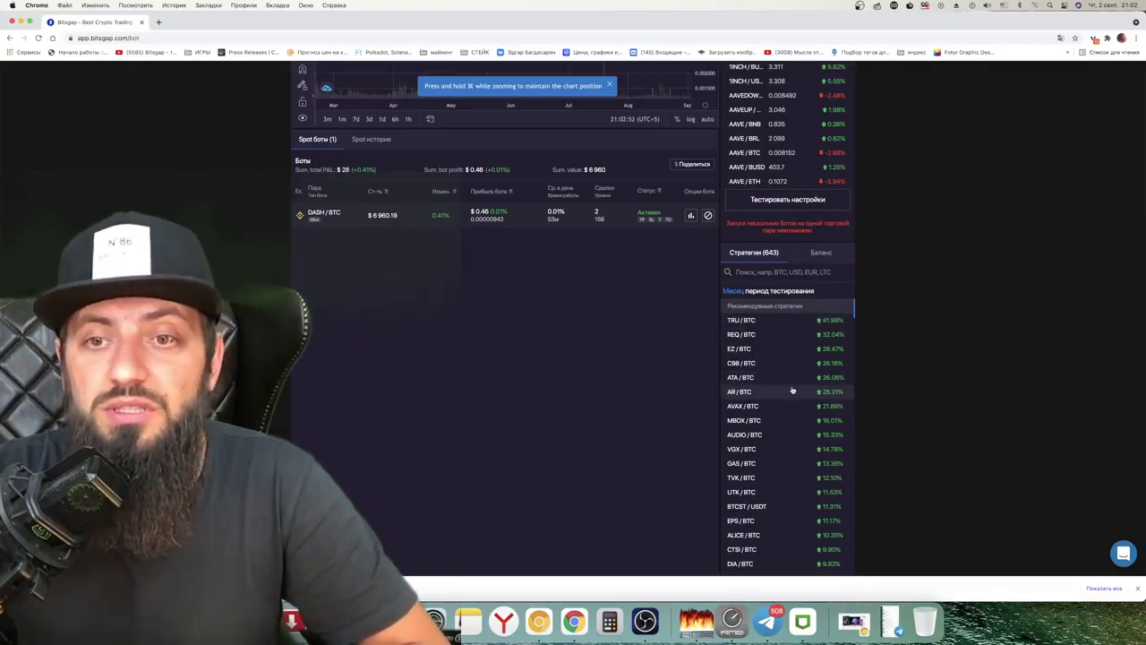
{"action": "left_click", "coordinate": [823, 254]}
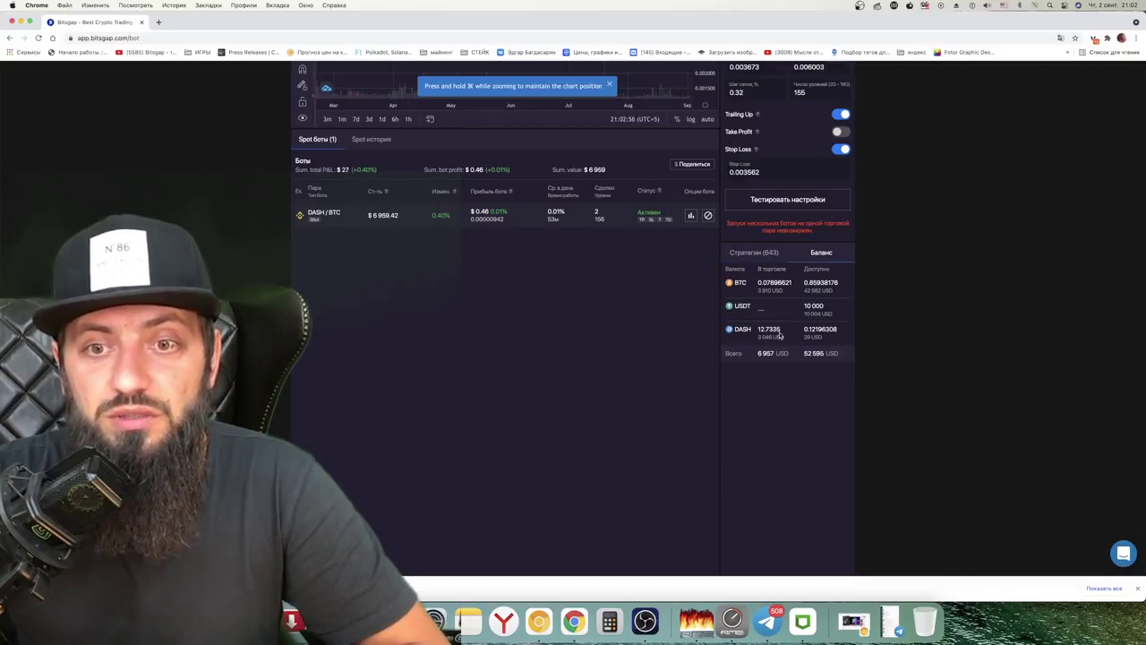
{"action": "left_click", "coordinate": [757, 257]}
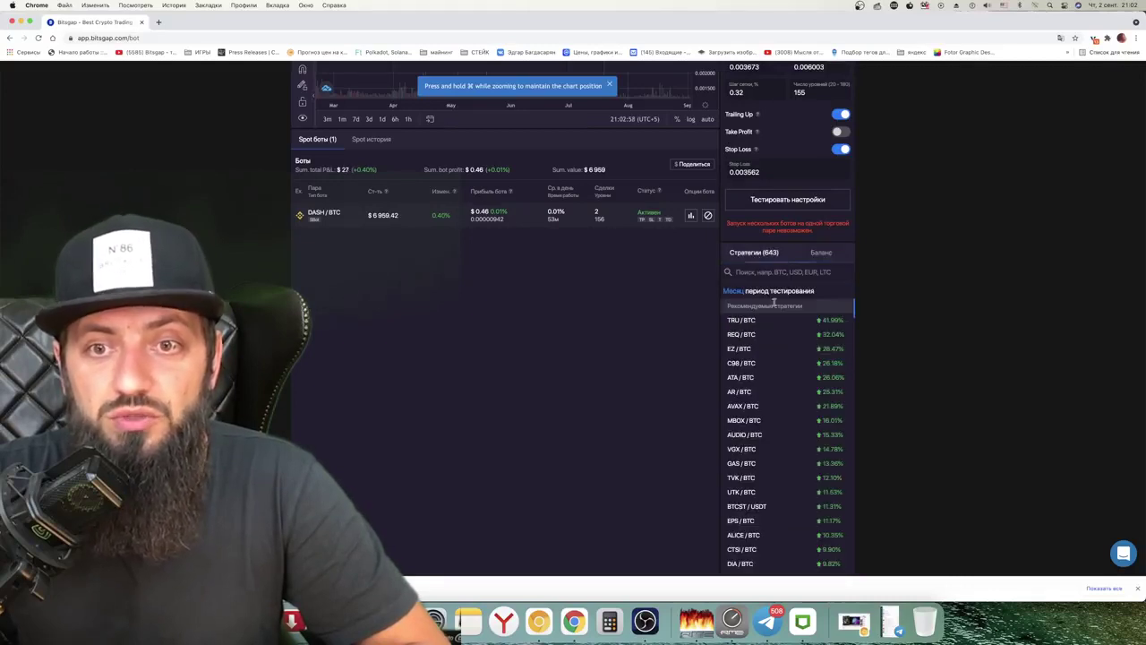
Load the recommended ATA / BTC strategy into the new bot, request its launch and cancel the coin purchase
{"action": "left_click", "coordinate": [761, 379]}
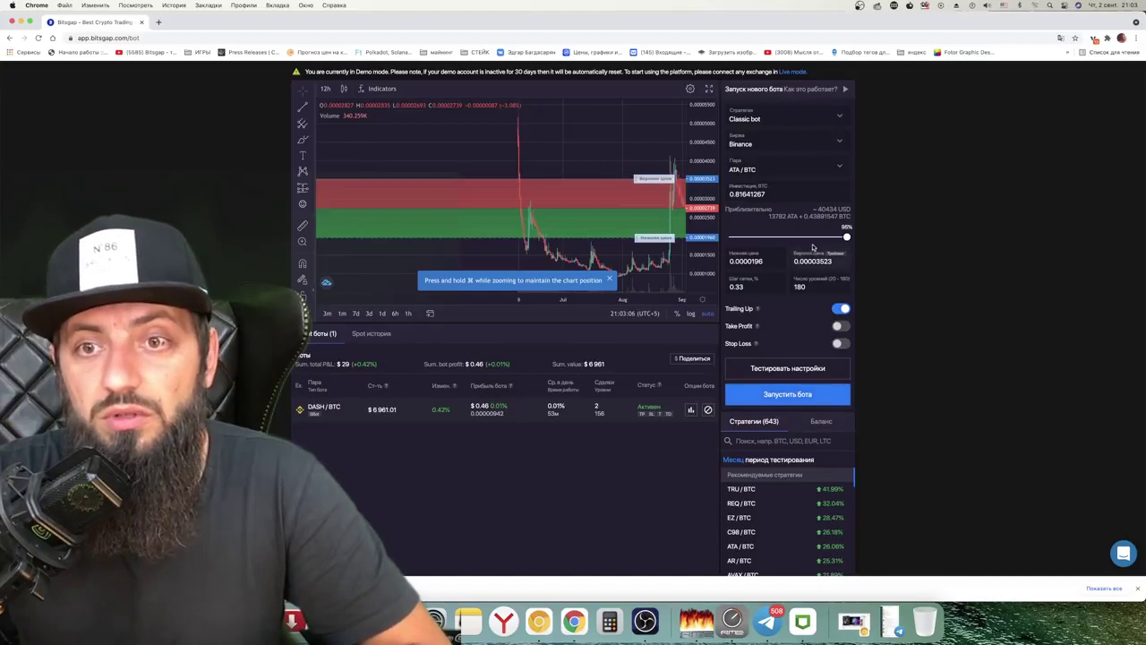
{"action": "left_click", "coordinate": [794, 398]}
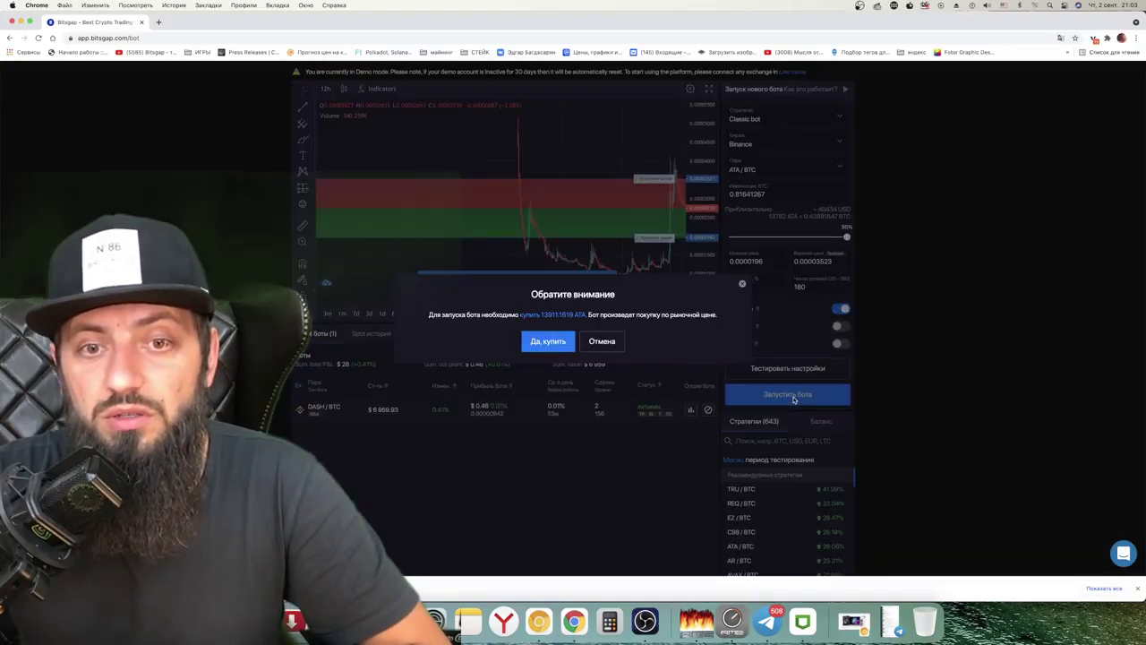
{"action": "left_click", "coordinate": [601, 341]}
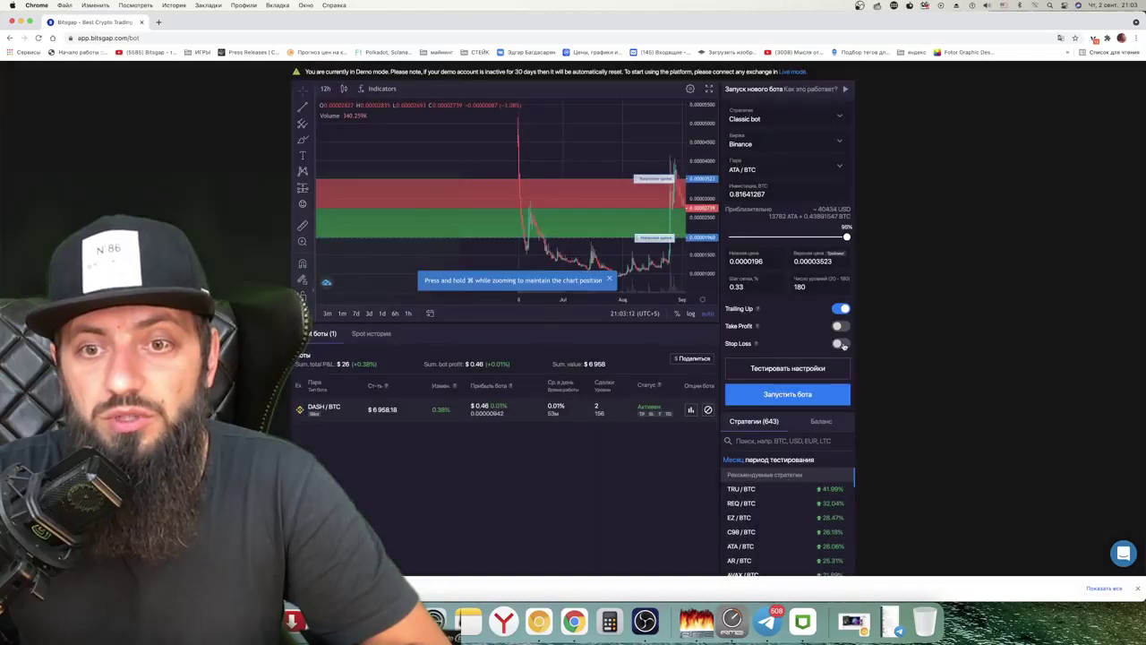
Turn on Stop Loss for the ATA / BTC Classic bot and launch it, agreeing to buy the required ATA
{"action": "left_click", "coordinate": [840, 343]}
{"action": "scroll", "coordinate": [892, 359], "scroll_direction": "down", "scroll_amount": 1}
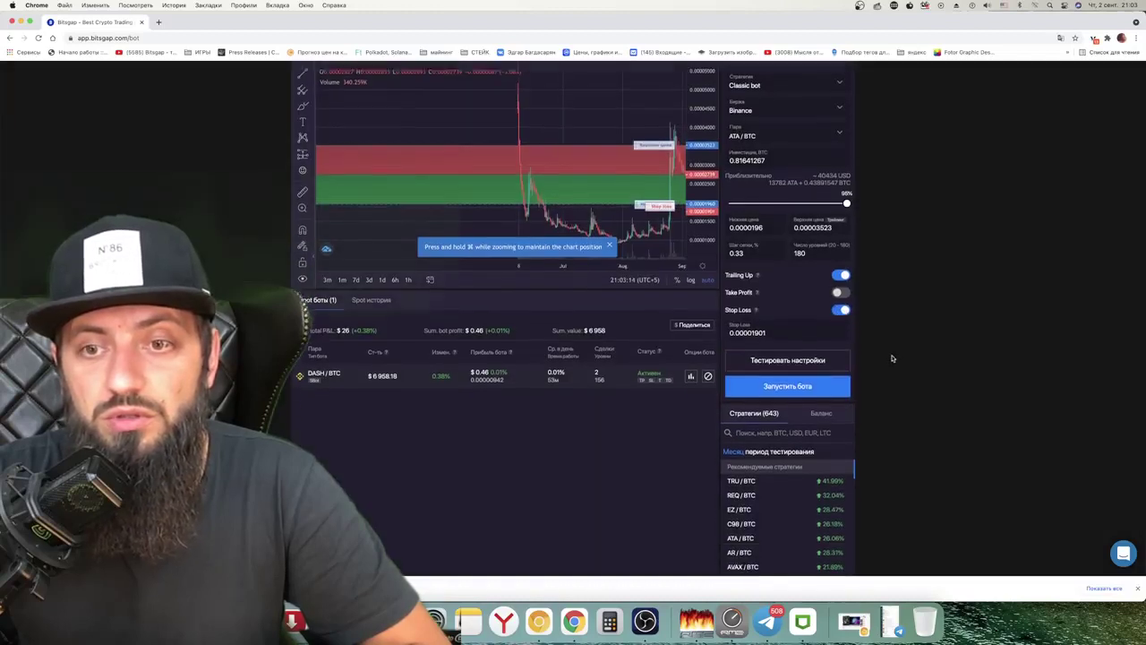
{"action": "left_click", "coordinate": [797, 364]}
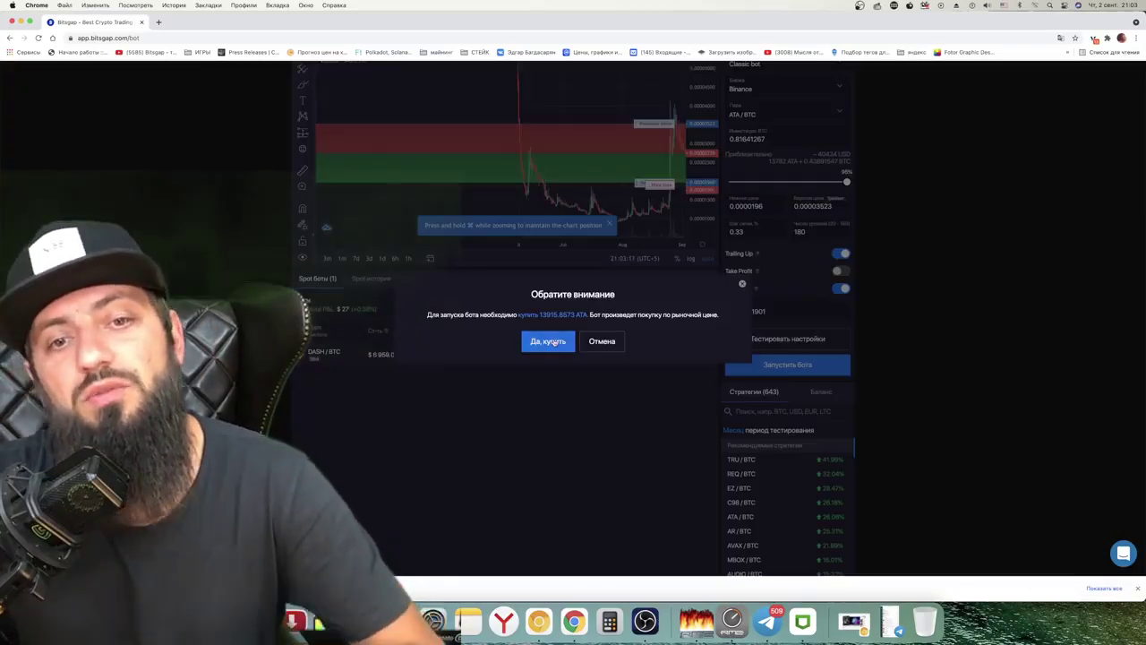
{"action": "left_click", "coordinate": [551, 341]}
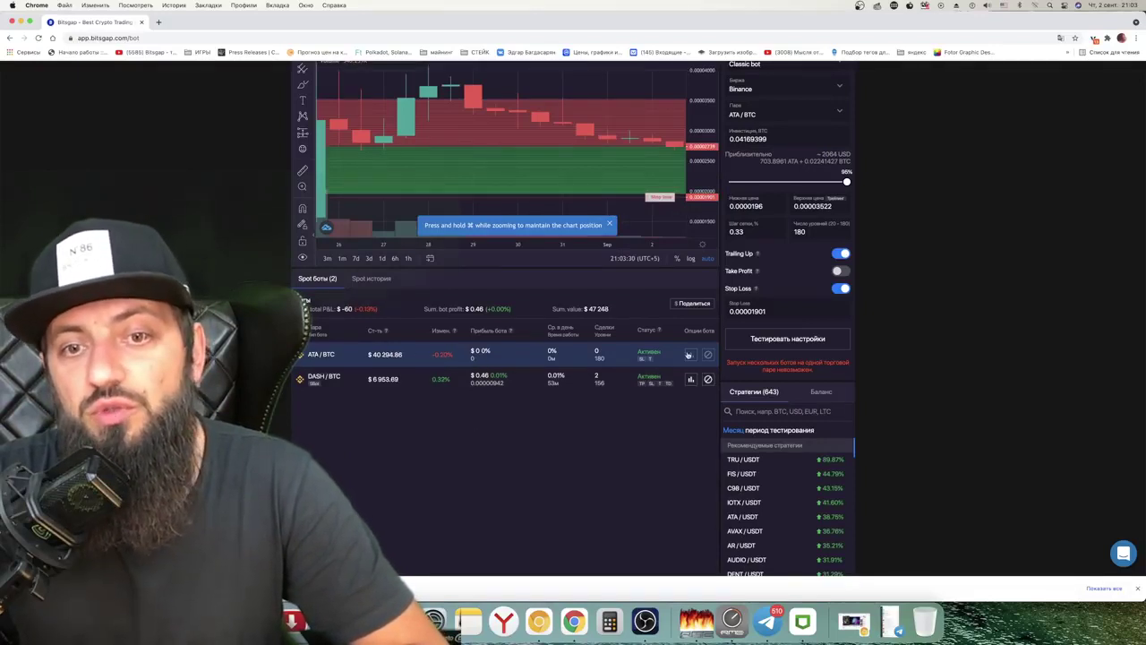
Inspect the running ATA / BTC bot's profit, balances and order details, and return to the bot list
{"action": "scroll", "coordinate": [479, 461], "scroll_direction": "up", "scroll_amount": 1}
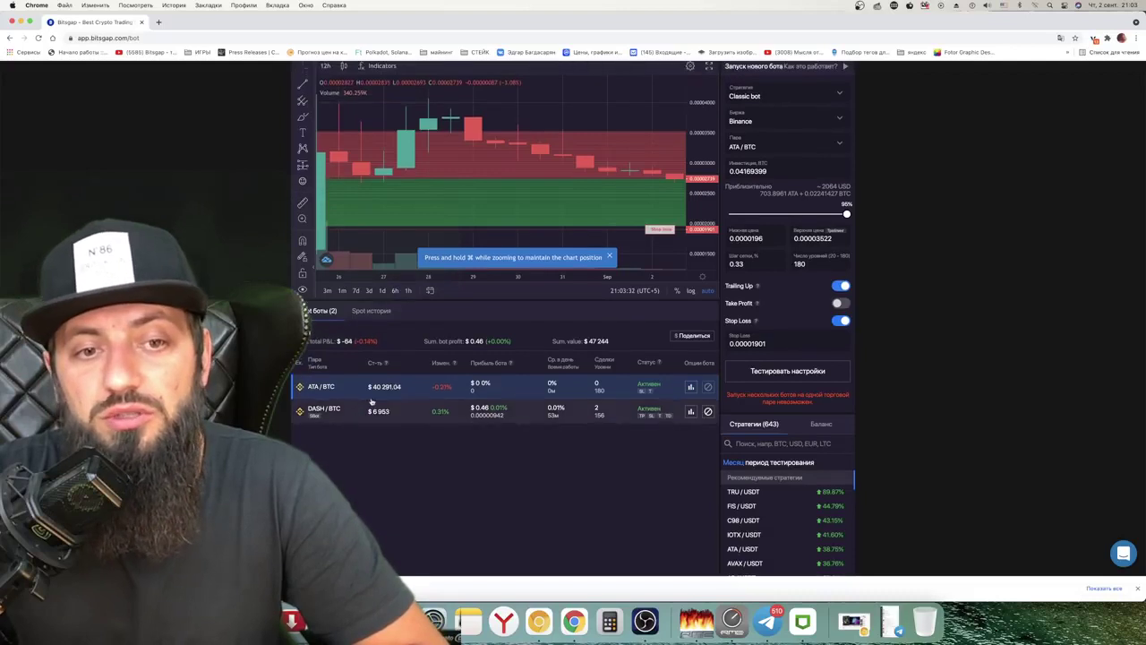
{"action": "left_click", "coordinate": [693, 388]}
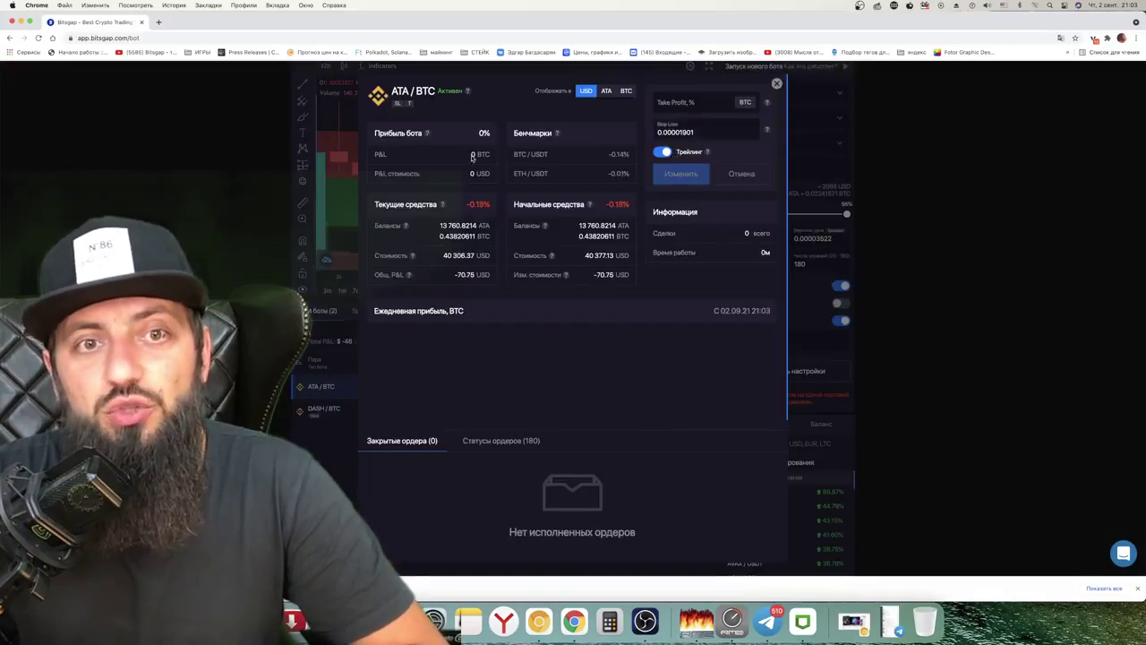
{"action": "left_click", "coordinate": [777, 84]}
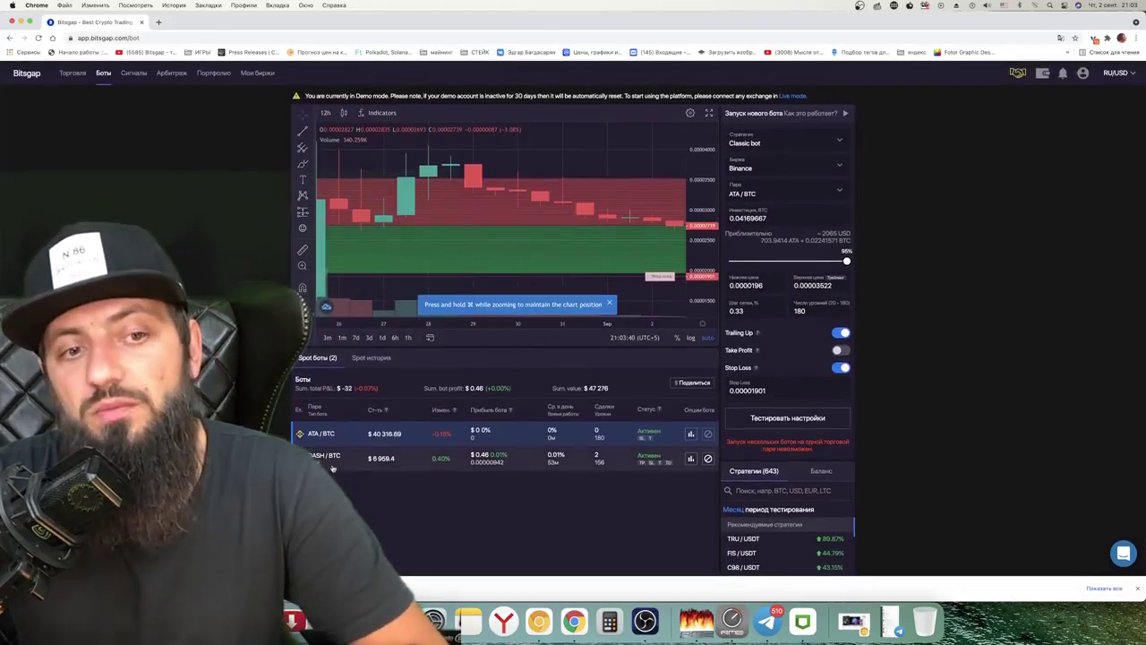
{"action": "scroll", "coordinate": [914, 322], "scroll_direction": "down", "scroll_amount": 5}
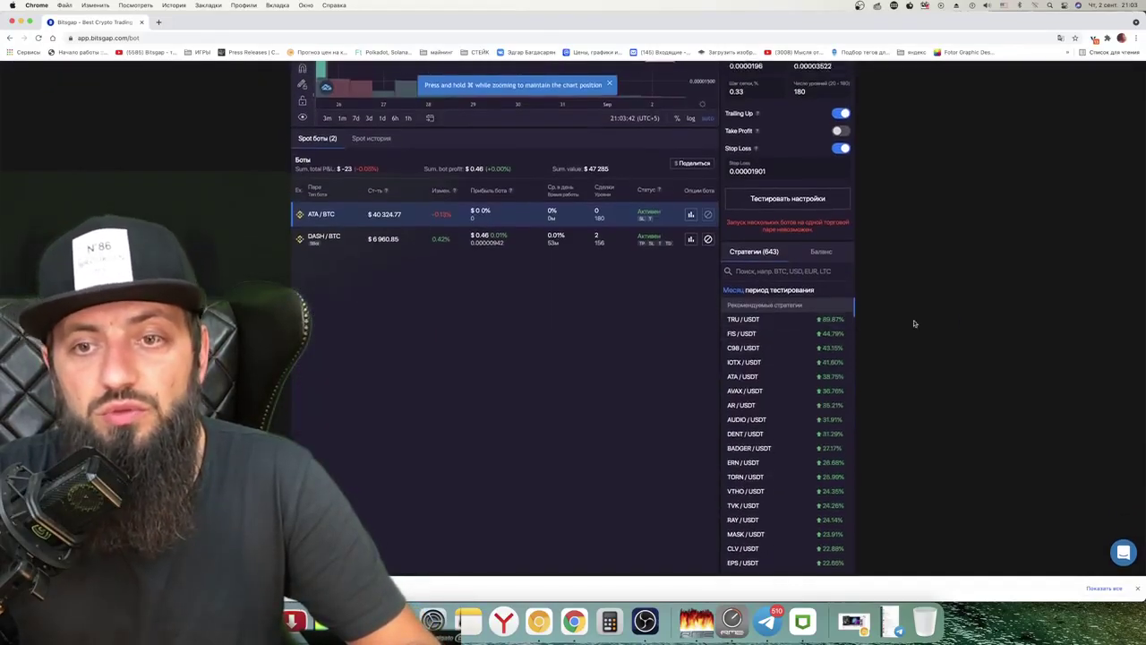
Review the ATA / BTC bot's chart, settings and results alongside the list of active spot bots and recommended strategies
{"action": "scroll", "coordinate": [940, 319], "scroll_direction": "up", "scroll_amount": 5}
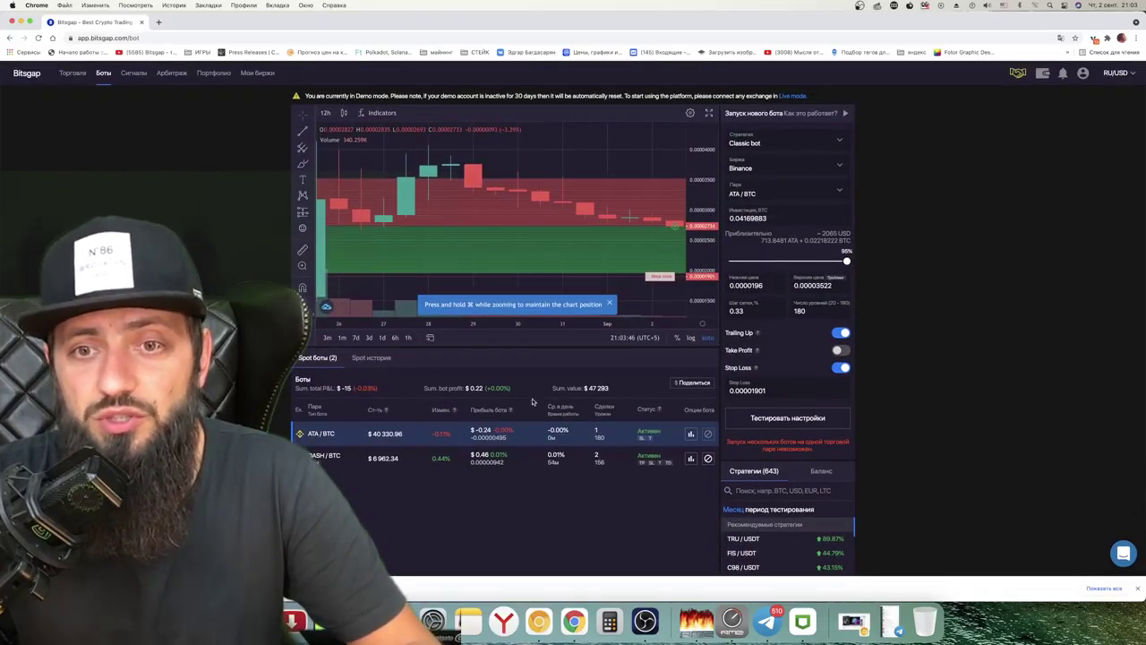
{"action": "scroll", "coordinate": [904, 346], "scroll_direction": "down", "scroll_amount": 5}
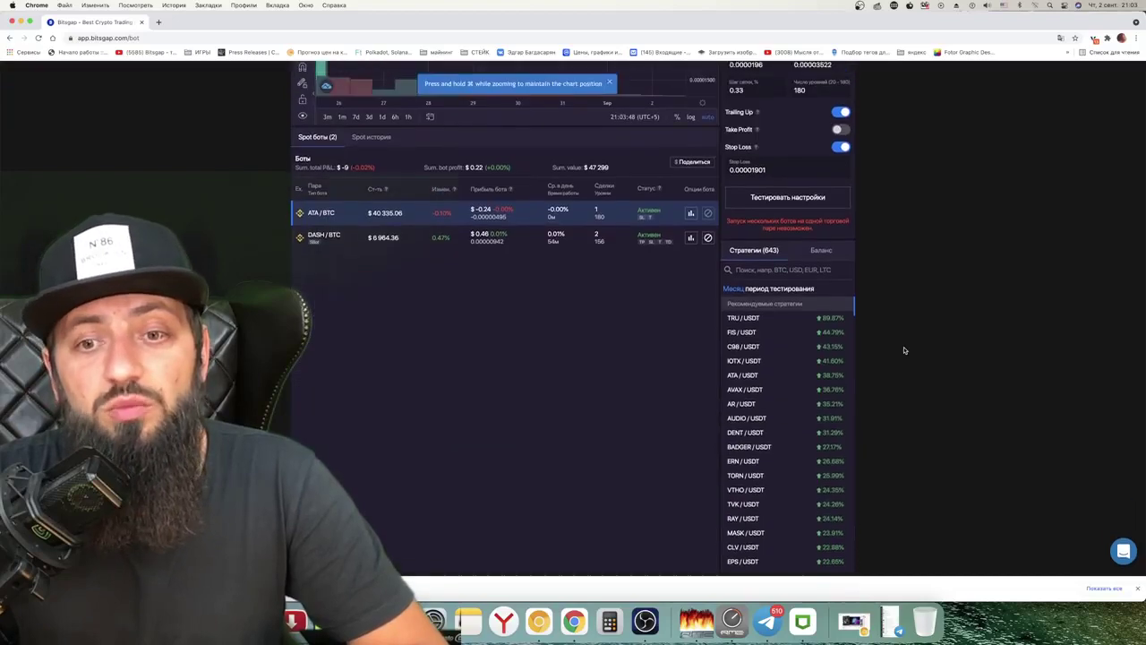
{"action": "scroll", "coordinate": [903, 351], "scroll_direction": "up", "scroll_amount": 5}
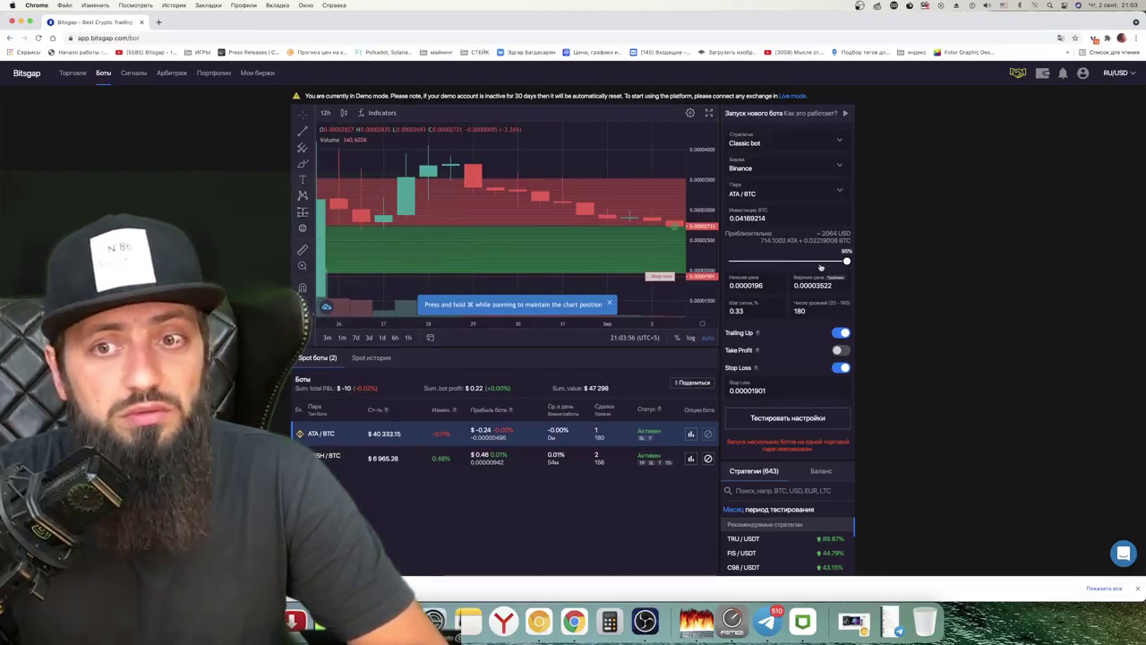
{"action": "scroll", "coordinate": [792, 335], "scroll_direction": "down", "scroll_amount": 1}
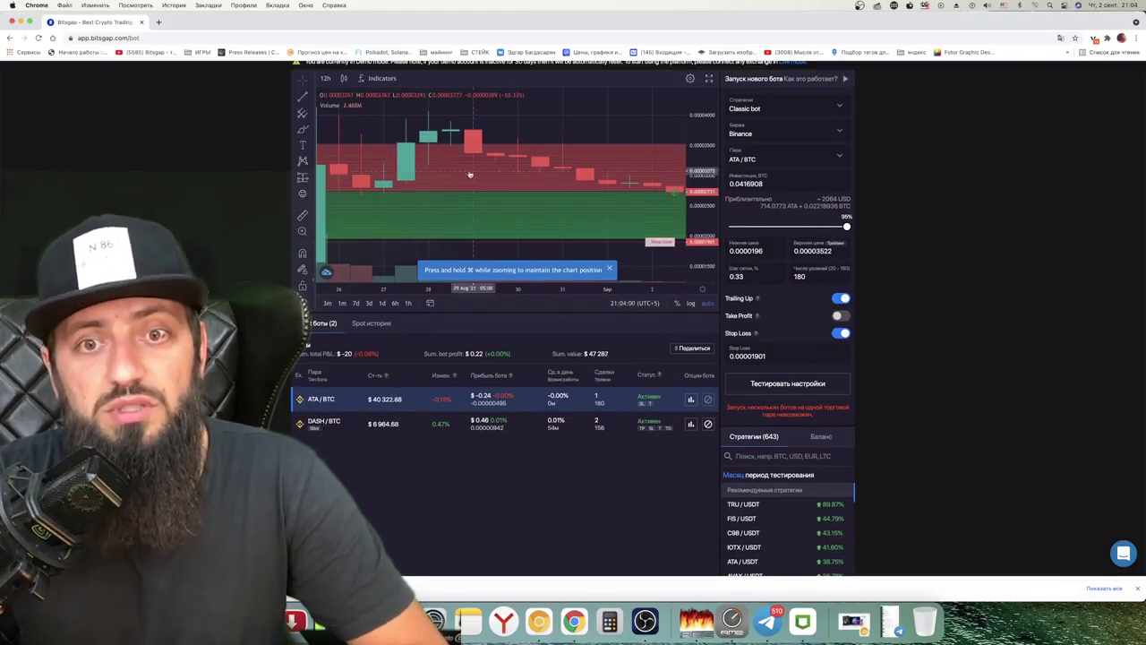
{"action": "scroll", "coordinate": [928, 312], "scroll_direction": "down", "scroll_amount": 2}
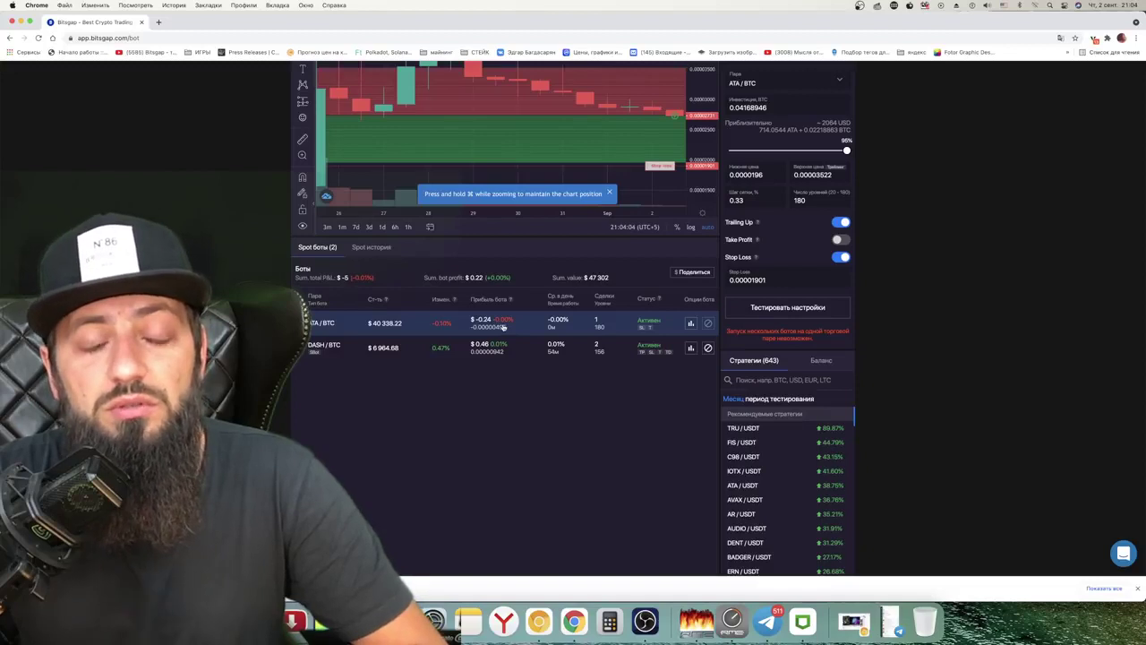
{"action": "scroll", "coordinate": [940, 287], "scroll_direction": "up", "scroll_amount": 3}
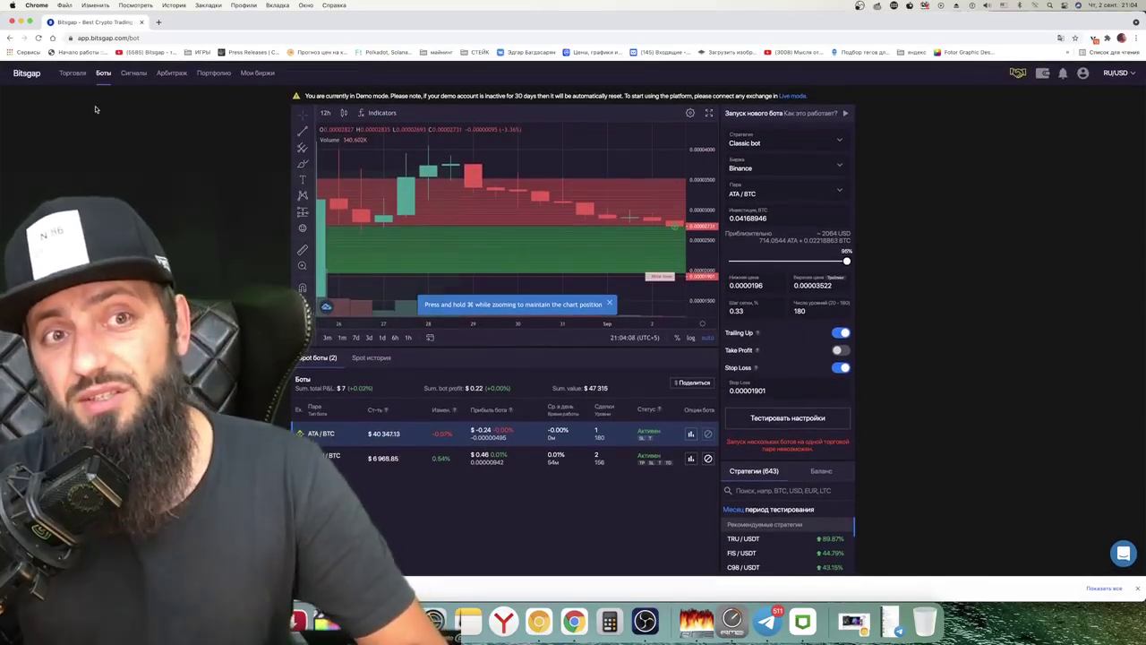
View the trading signals and arbitrage sections, and check the demo exchanges' balances
{"action": "left_click", "coordinate": [134, 72]}
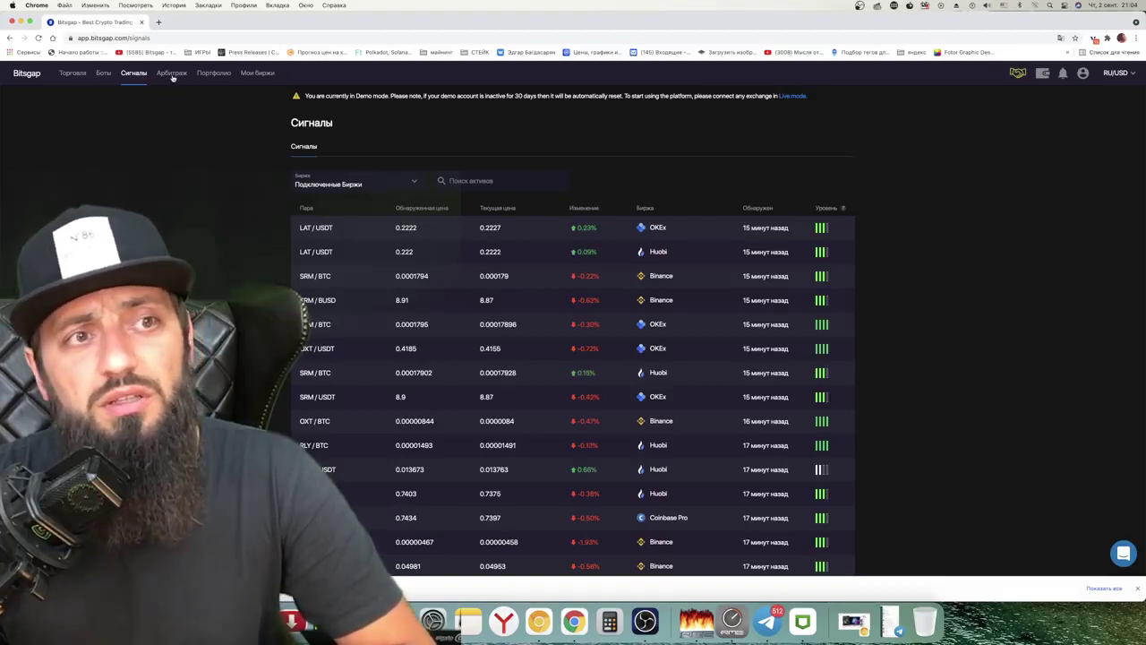
{"action": "left_click", "coordinate": [171, 74]}
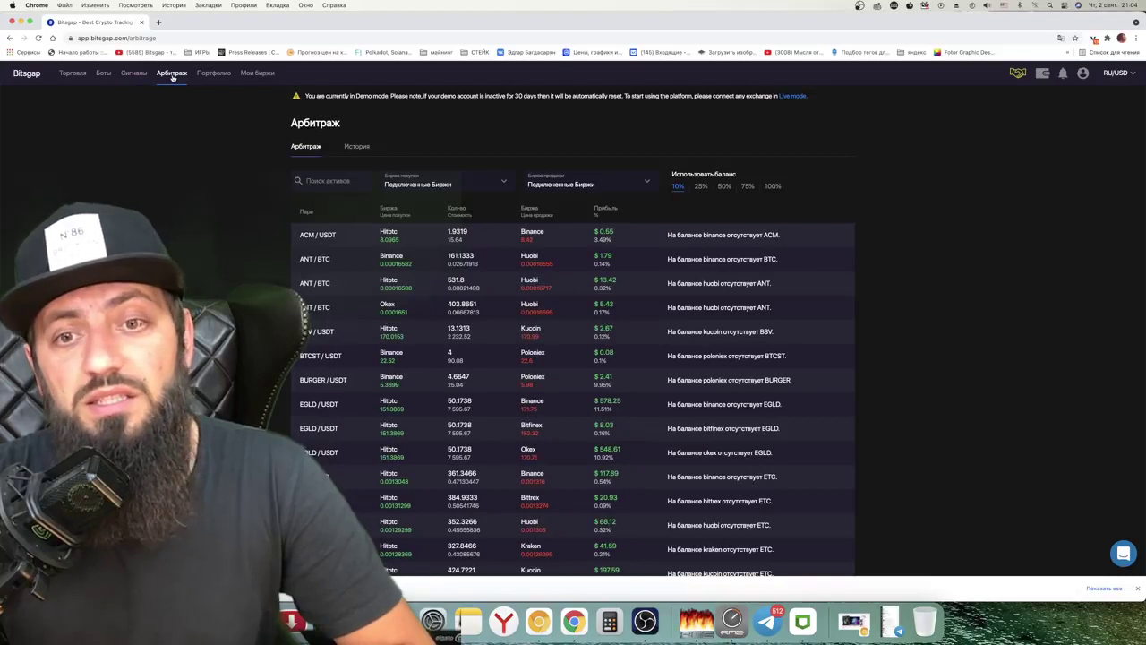
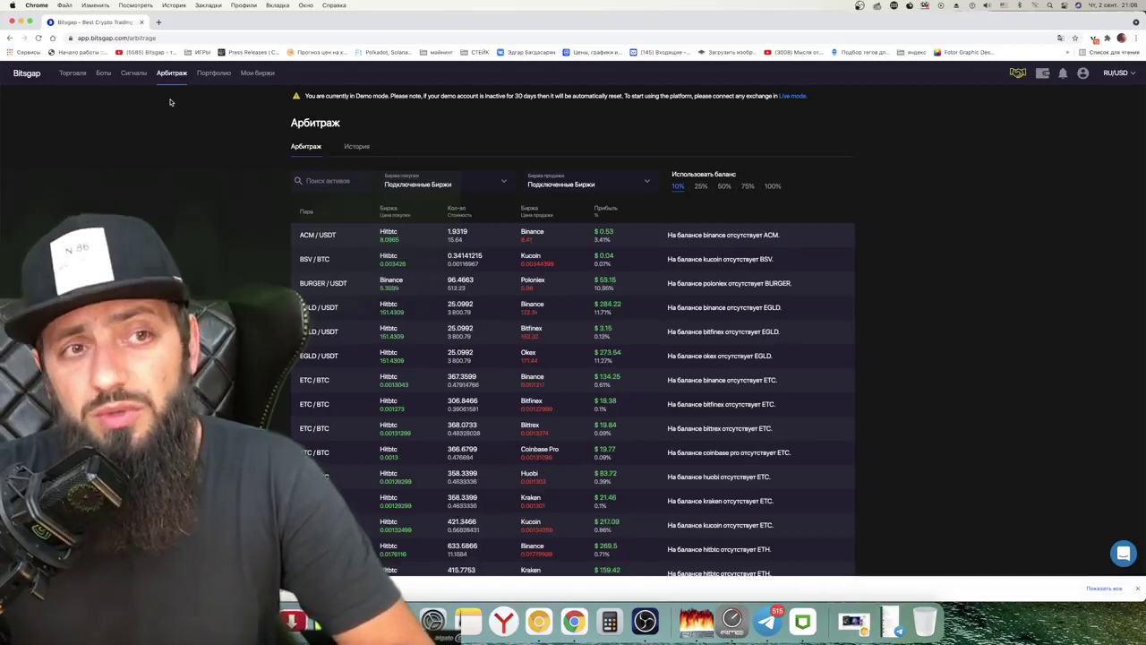
{"action": "left_click", "coordinate": [256, 73]}
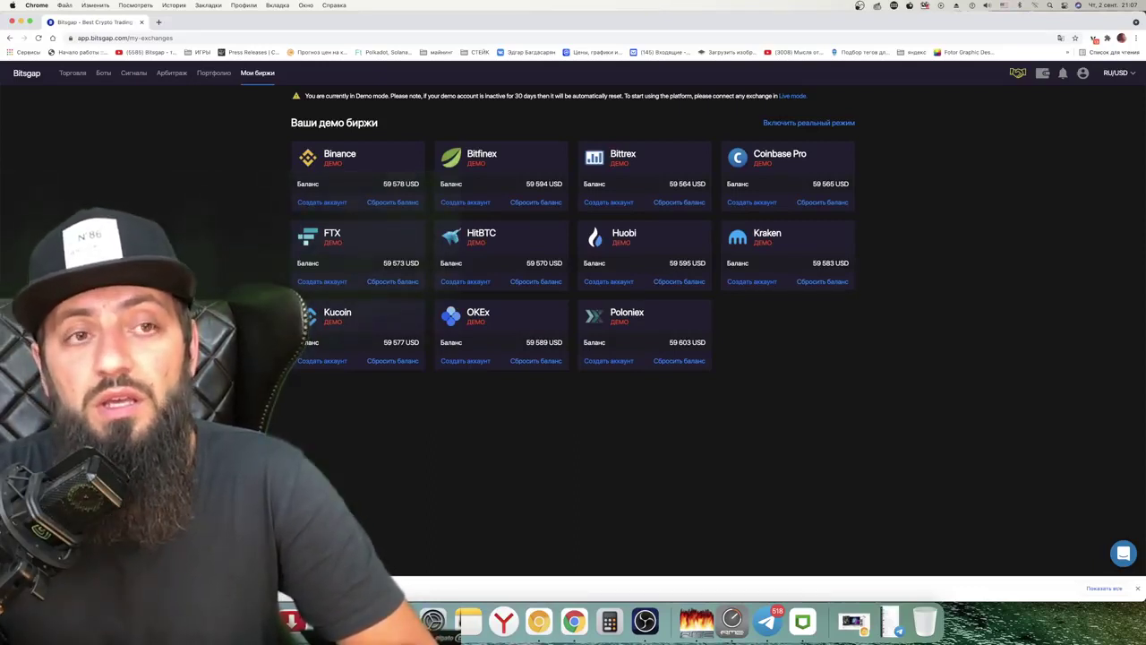
Return to arbitrage and browse the full list of opportunities by pair, buying and selling exchange, and profit
{"action": "left_click", "coordinate": [173, 73]}
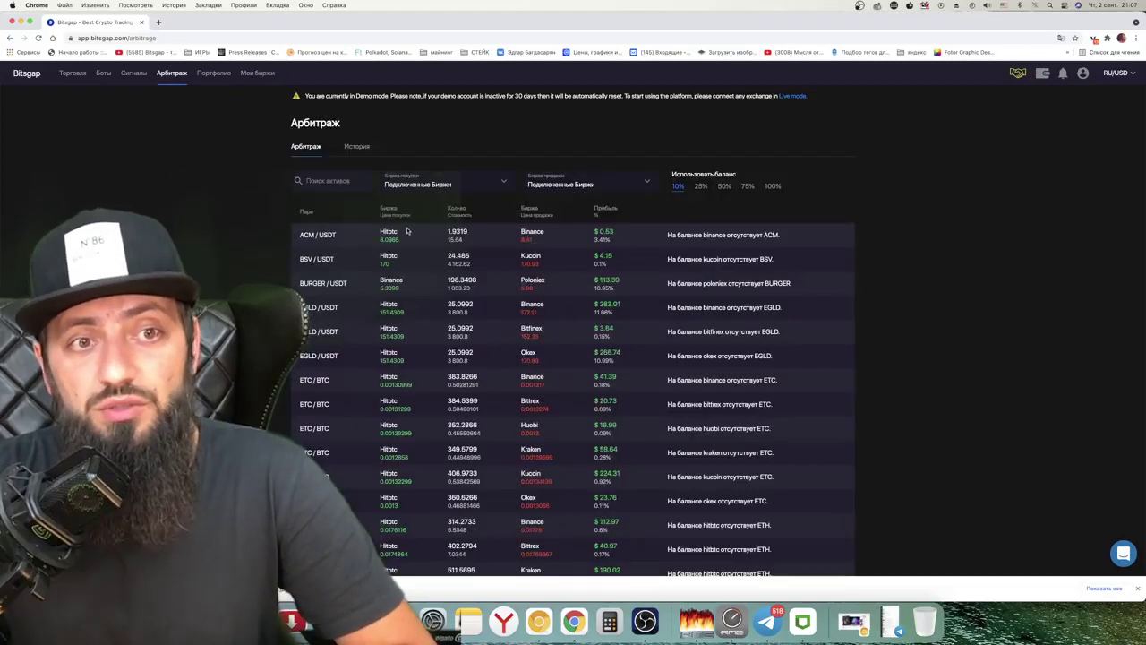
{"action": "scroll", "coordinate": [240, 259], "scroll_direction": "down", "scroll_amount": 1}
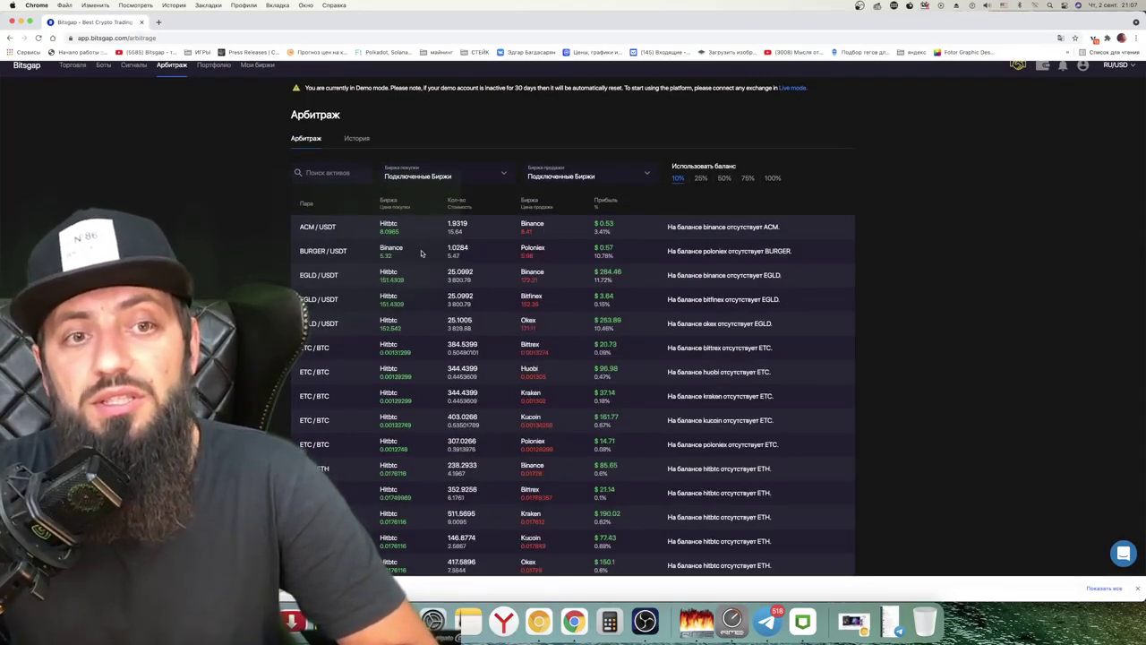
{"action": "scroll", "coordinate": [546, 258], "scroll_direction": "down", "scroll_amount": 5}
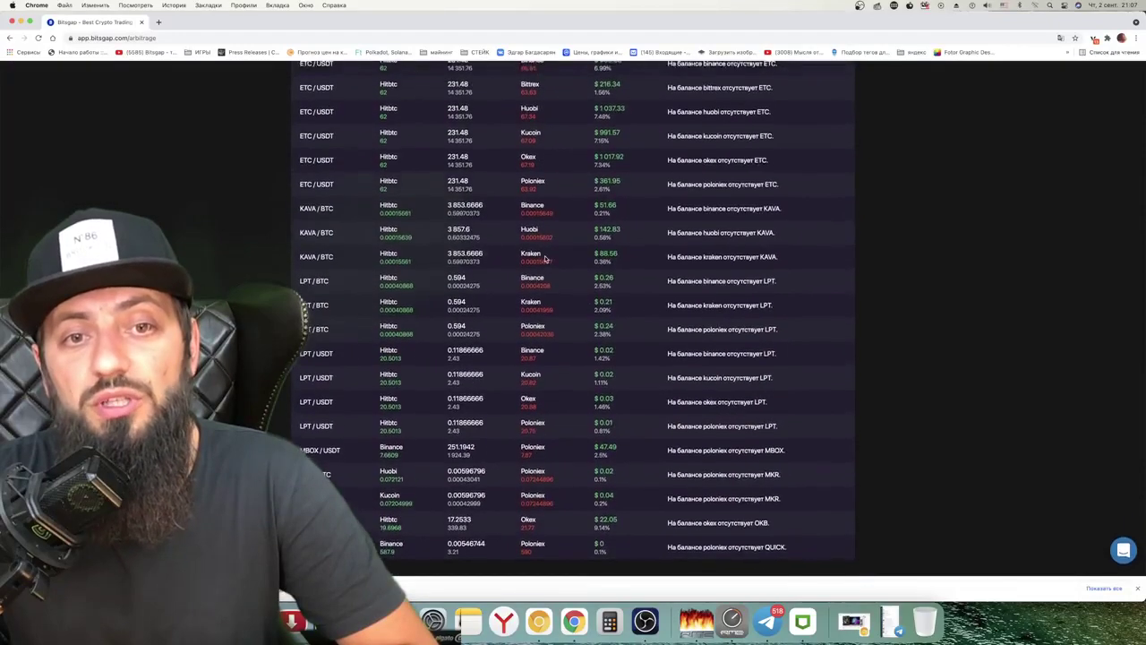
{"action": "scroll", "coordinate": [546, 258], "scroll_direction": "up", "scroll_amount": 6}
{"action": "scroll", "coordinate": [546, 257], "scroll_direction": "down", "scroll_amount": 1}
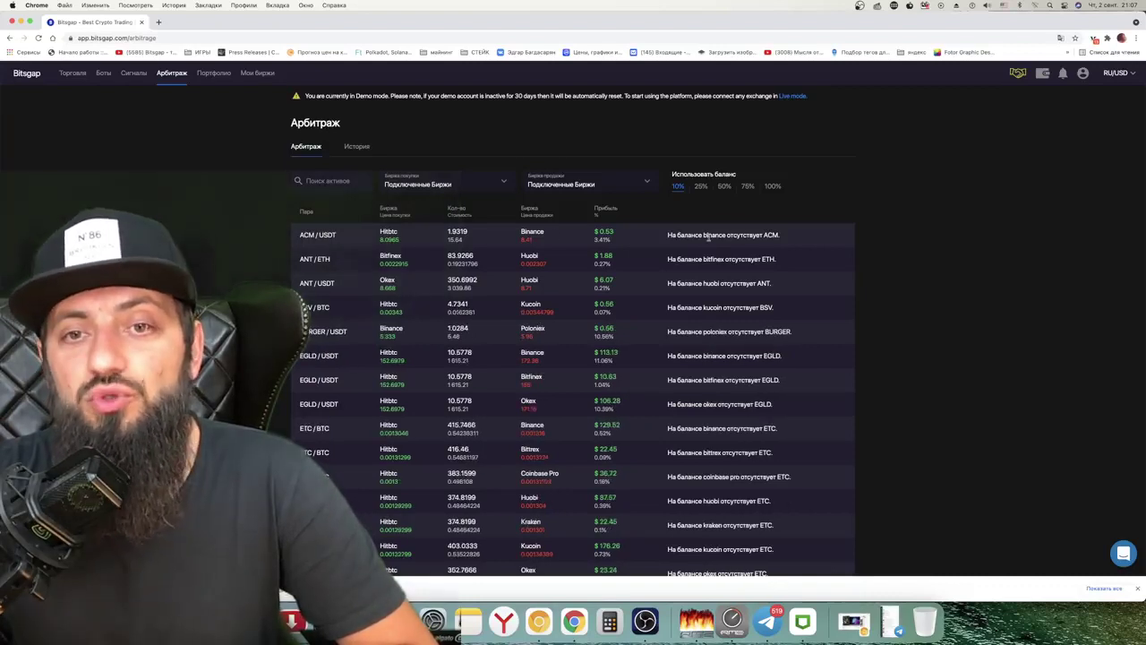
Try the balance usage options in arbitrage, settle on 50%, and filter the buying exchange to Binance
{"action": "left_click", "coordinate": [702, 186]}
{"action": "left_click", "coordinate": [725, 186]}
{"action": "left_click", "coordinate": [773, 187]}
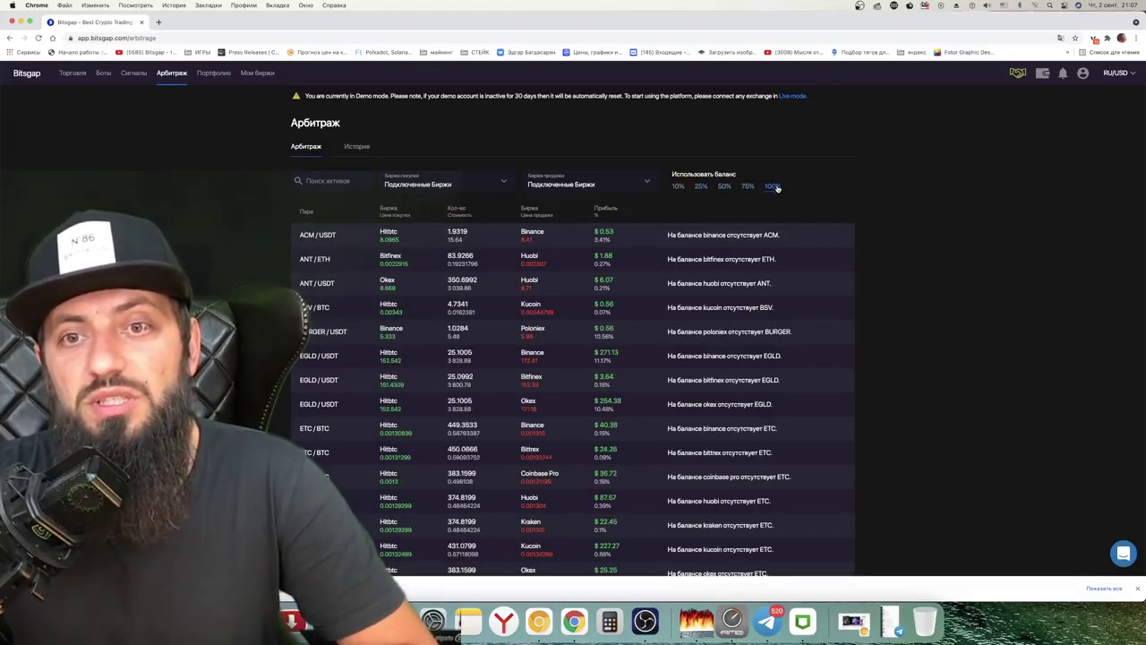
{"action": "left_click", "coordinate": [748, 186]}
{"action": "left_click", "coordinate": [678, 187]}
{"action": "left_click", "coordinate": [701, 187]}
{"action": "left_click", "coordinate": [724, 186]}
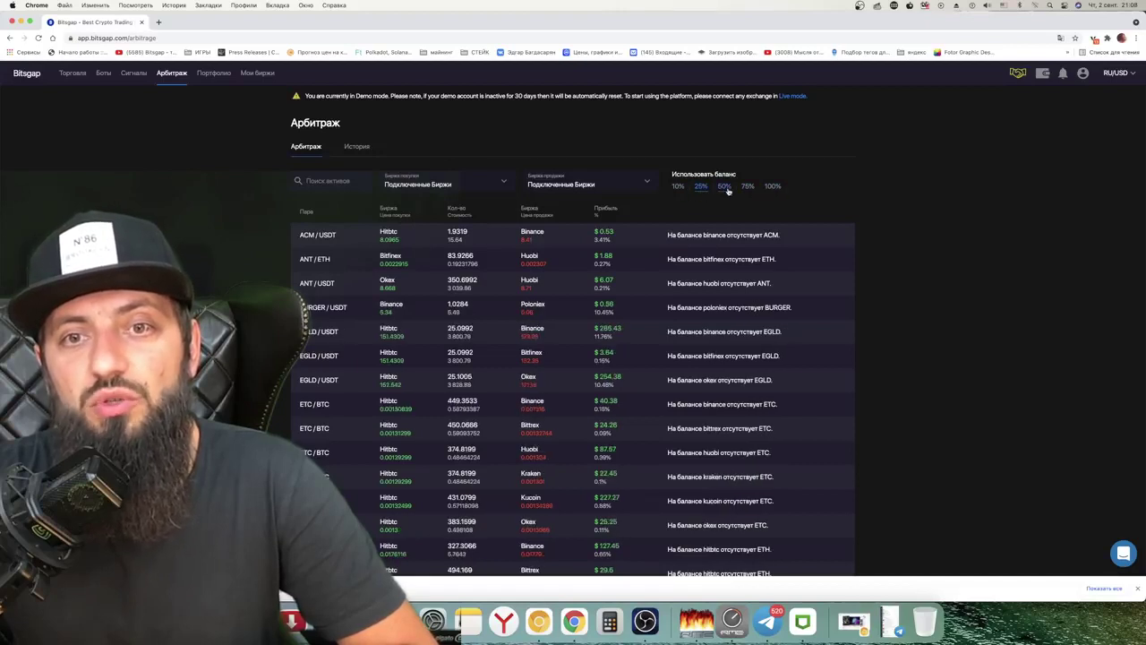
{"action": "left_click", "coordinate": [441, 187]}
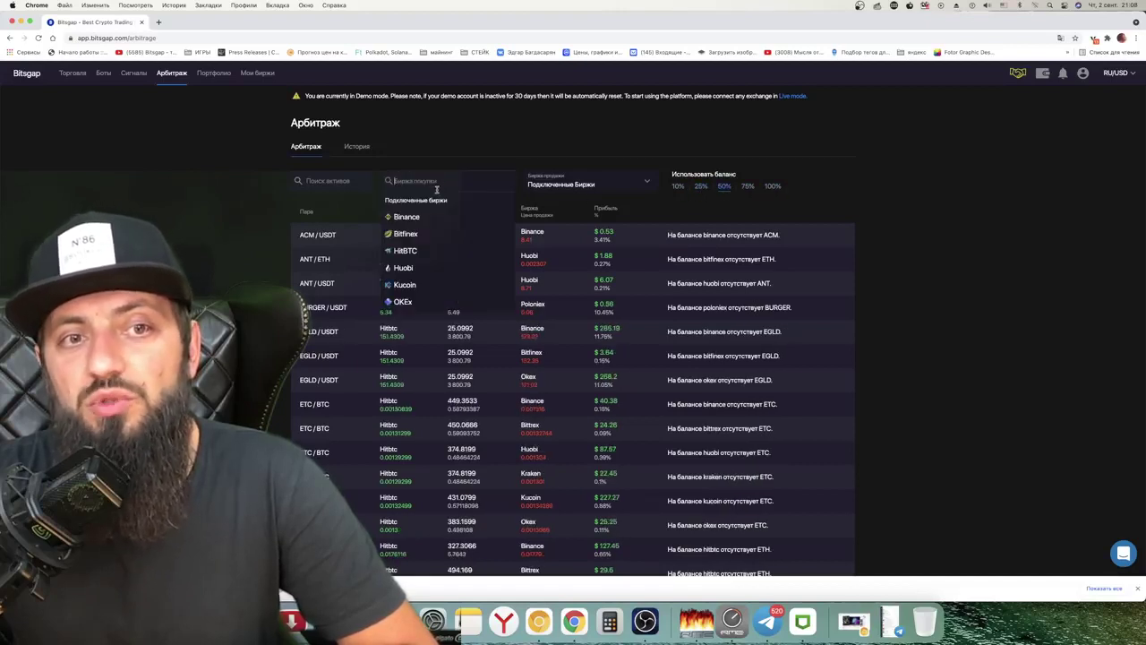
{"action": "left_click", "coordinate": [405, 215]}
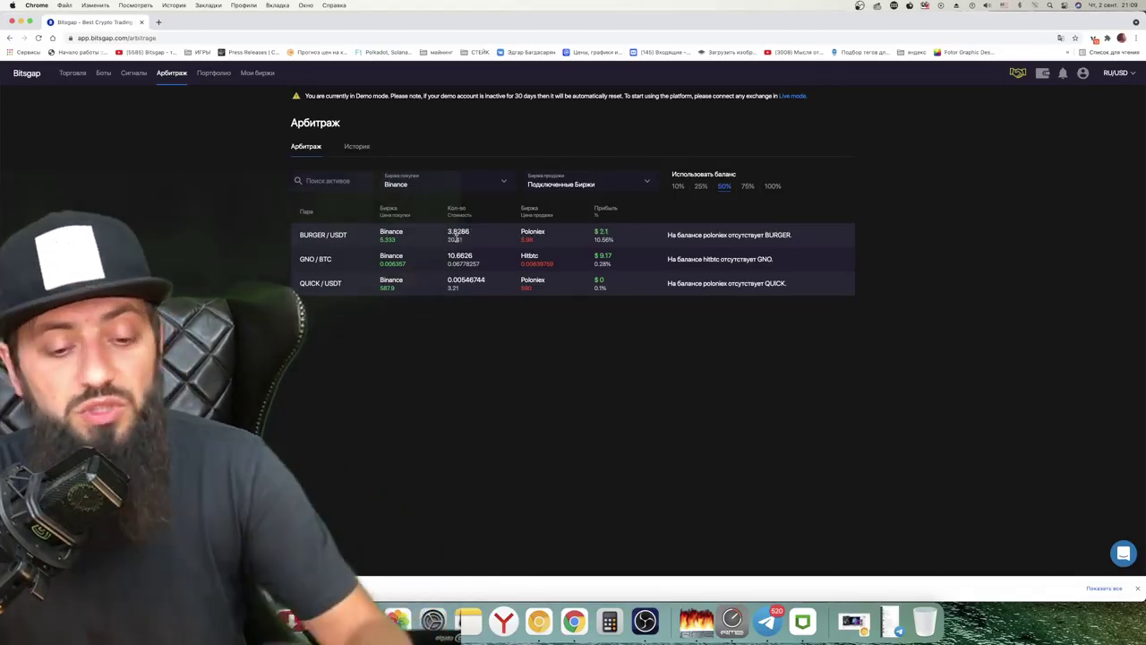
Examine the portfolio overview and its exchange filter choices, and return to the demo exchanges
{"action": "left_click", "coordinate": [219, 75]}
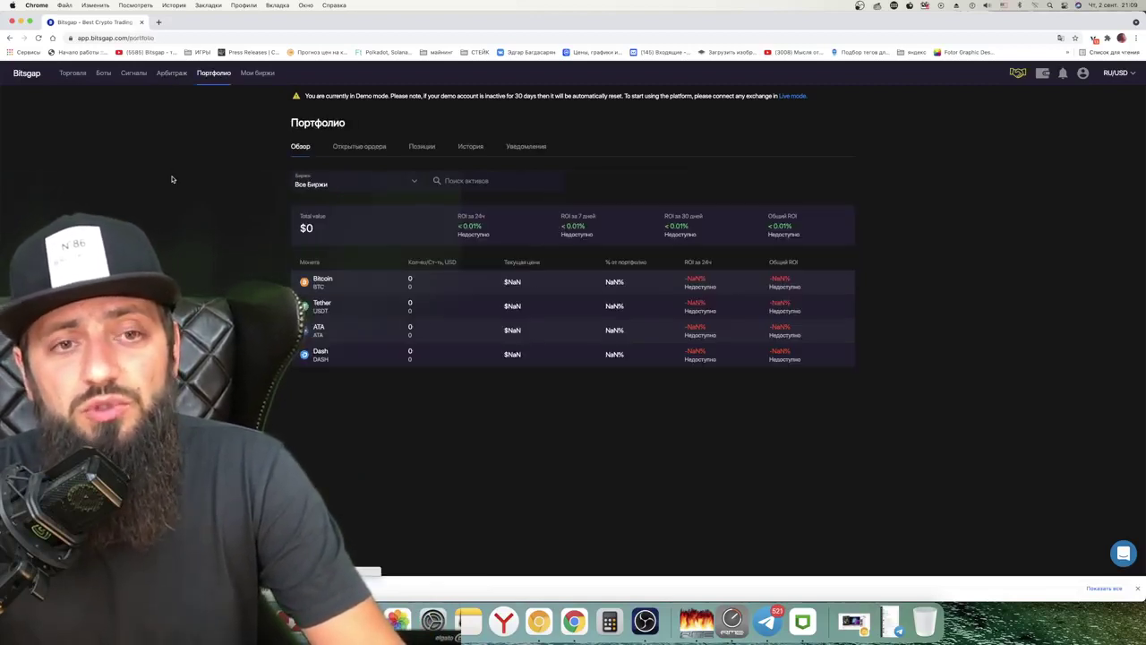
{"action": "left_click", "coordinate": [376, 184]}
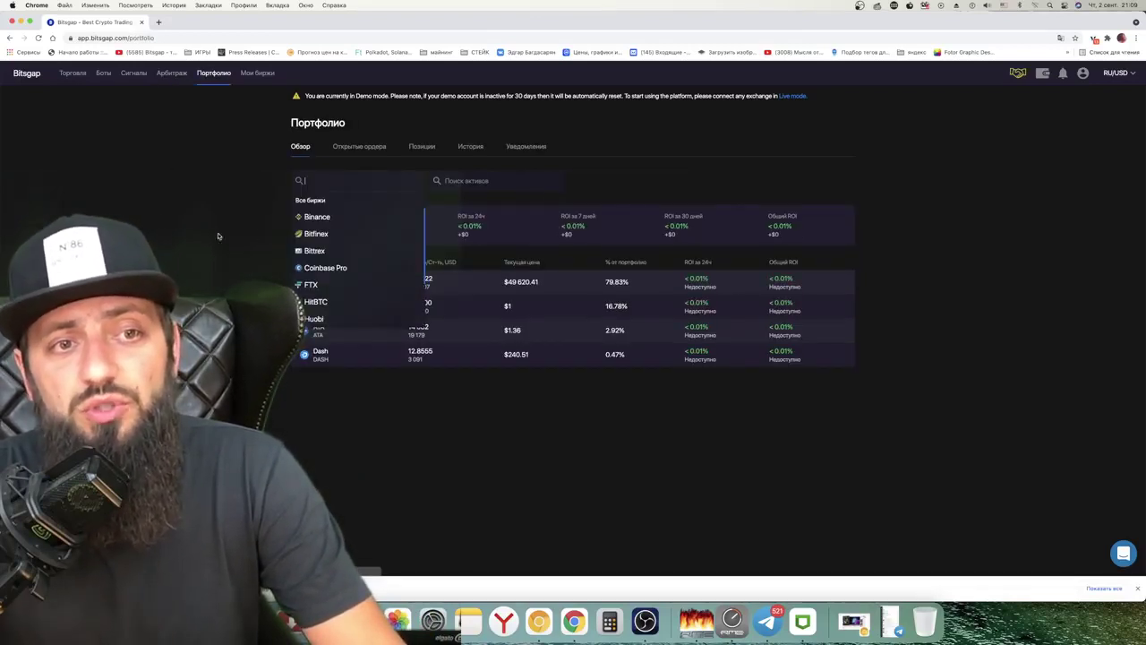
{"action": "left_click", "coordinate": [218, 237]}
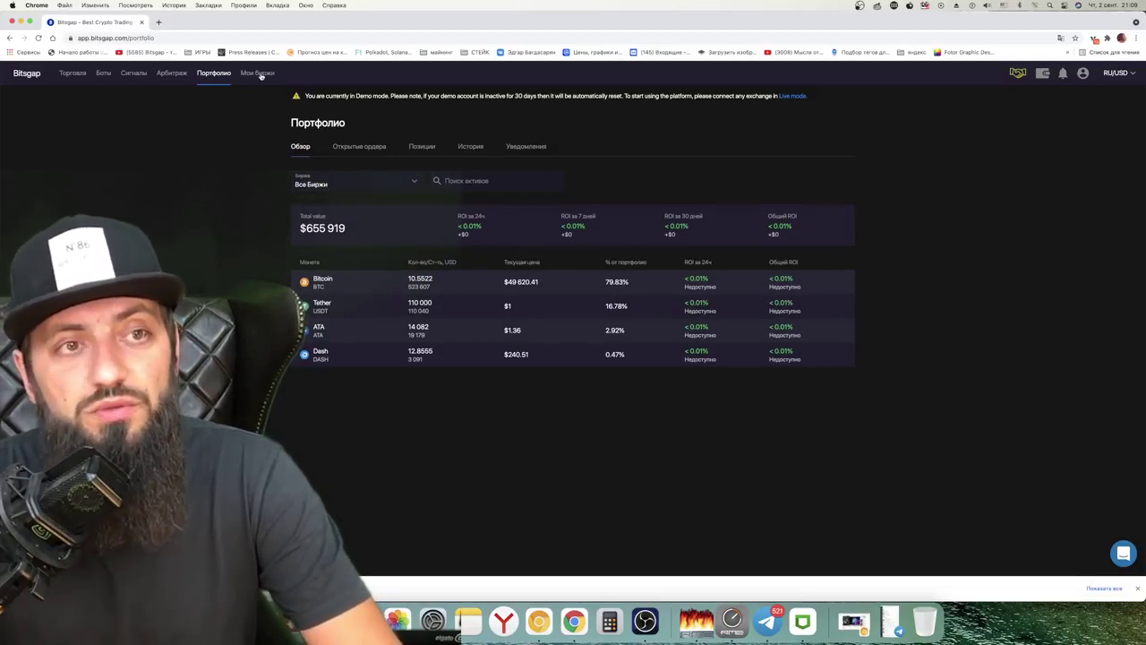
{"action": "left_click", "coordinate": [258, 73]}
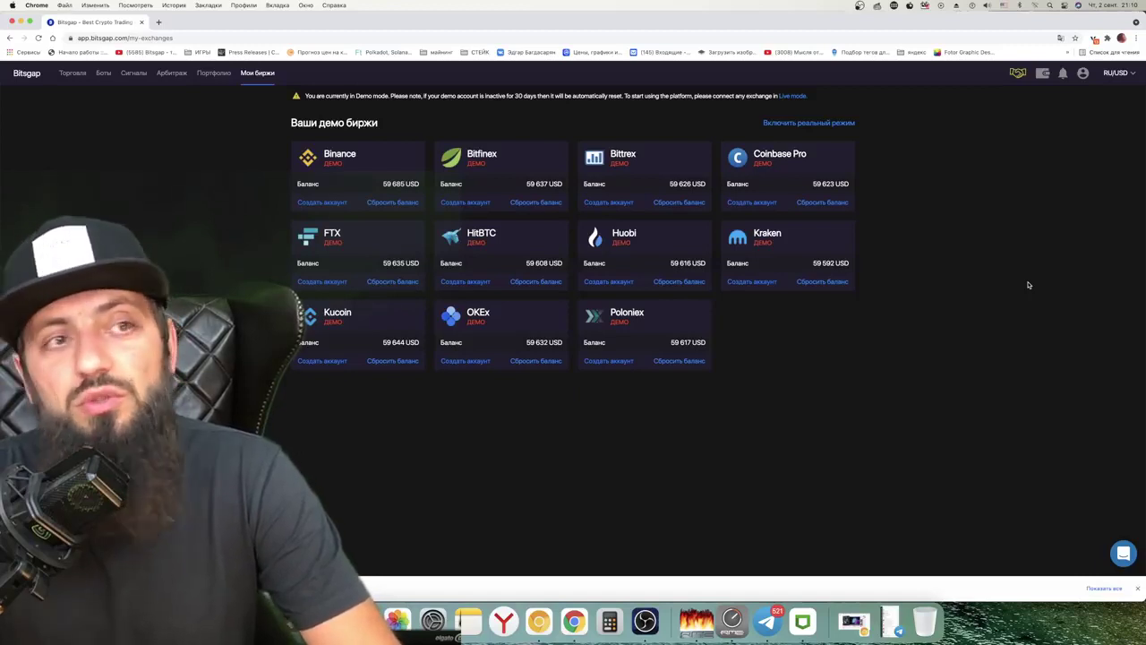
View the trading terminal, and return to the bots to check the exchange and pair choices for a new bot
{"action": "left_click", "coordinate": [27, 73]}
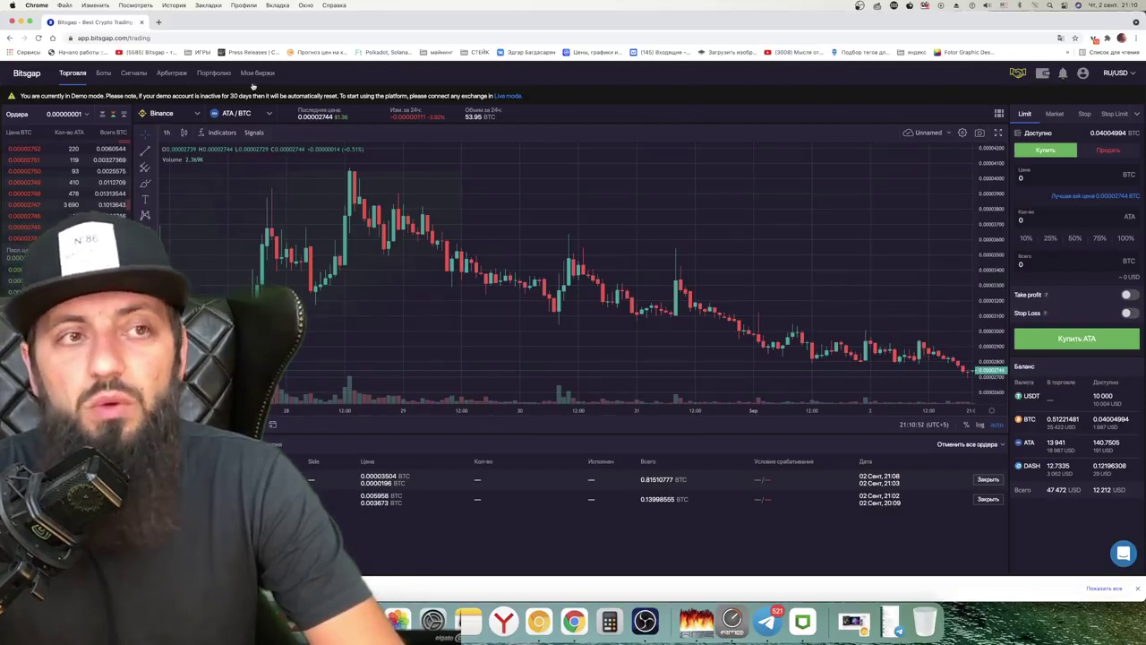
{"action": "left_click", "coordinate": [105, 74]}
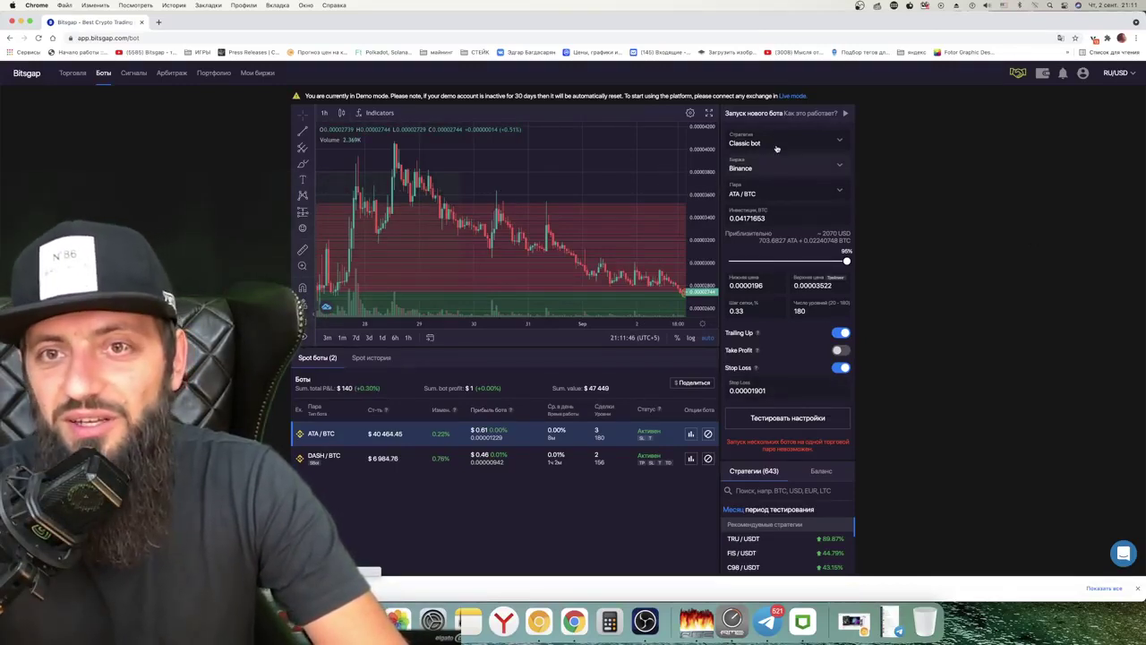
{"action": "left_click", "coordinate": [781, 167]}
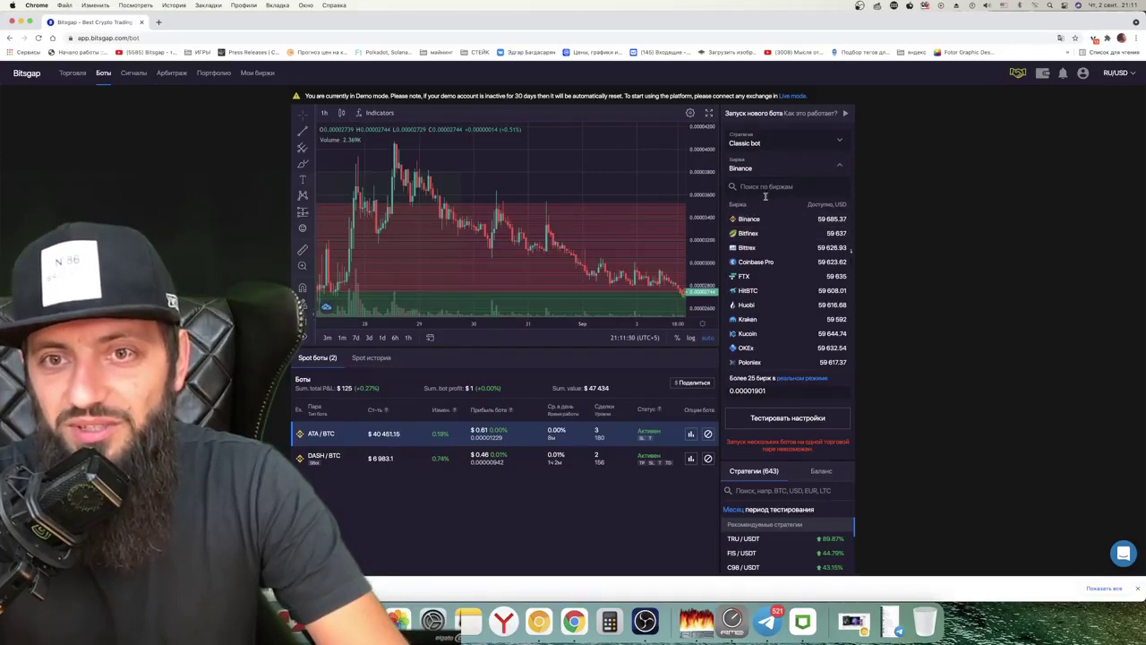
{"action": "left_click", "coordinate": [806, 168]}
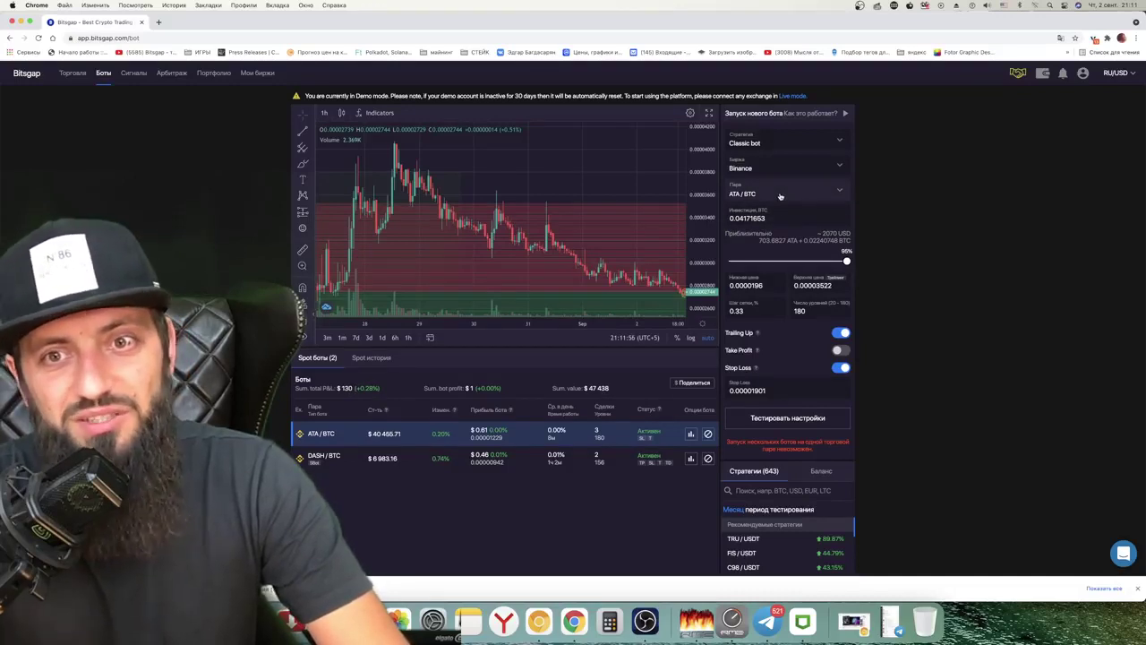
{"action": "left_click", "coordinate": [776, 195]}
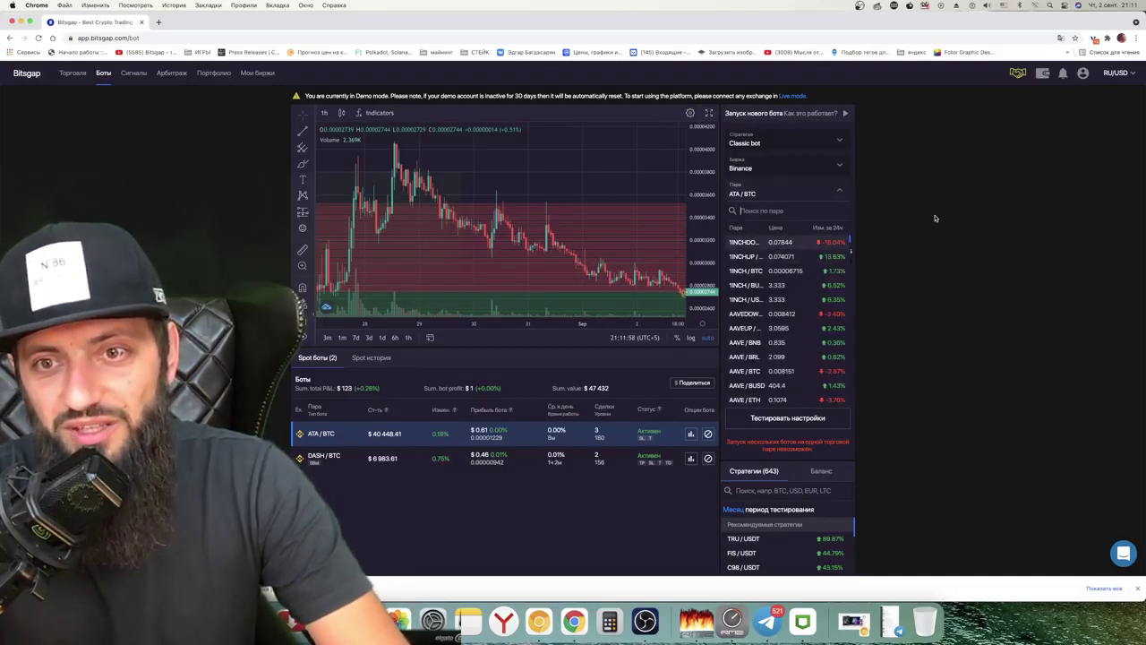
{"action": "left_click", "coordinate": [754, 194]}
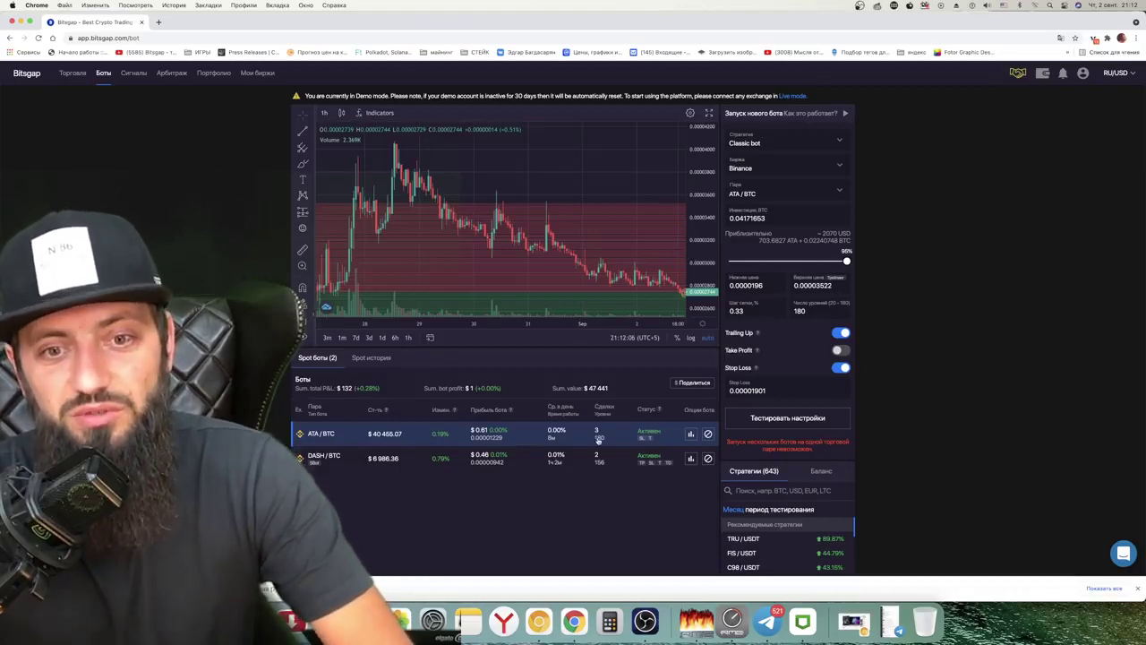
Review the running bots with the recommended strategies, and view the descriptions of the SBot and Classic bot strategies
{"action": "scroll", "coordinate": [598, 437], "scroll_direction": "down", "scroll_amount": 5}
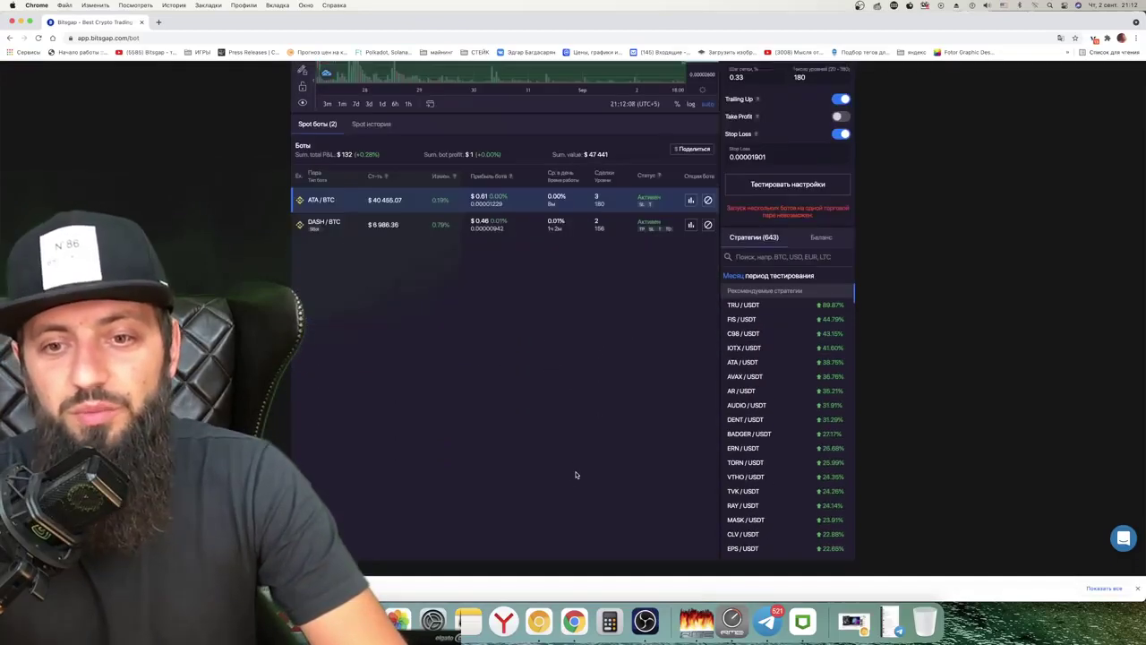
{"action": "scroll", "coordinate": [462, 369], "scroll_direction": "up", "scroll_amount": 5}
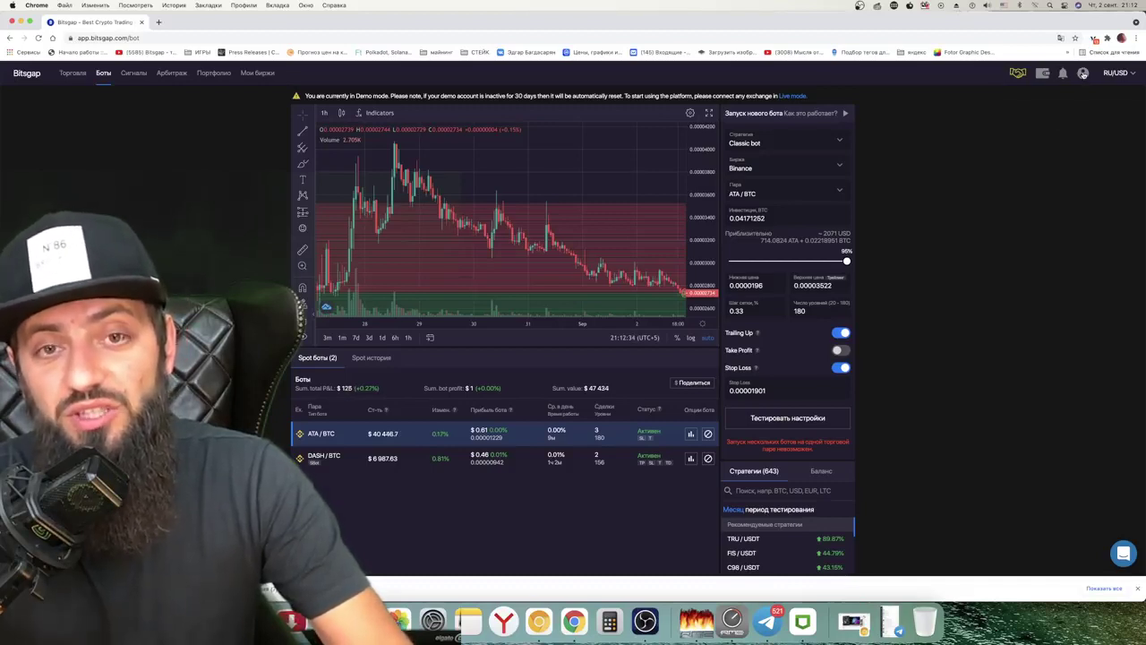
{"action": "left_click", "coordinate": [788, 143]}
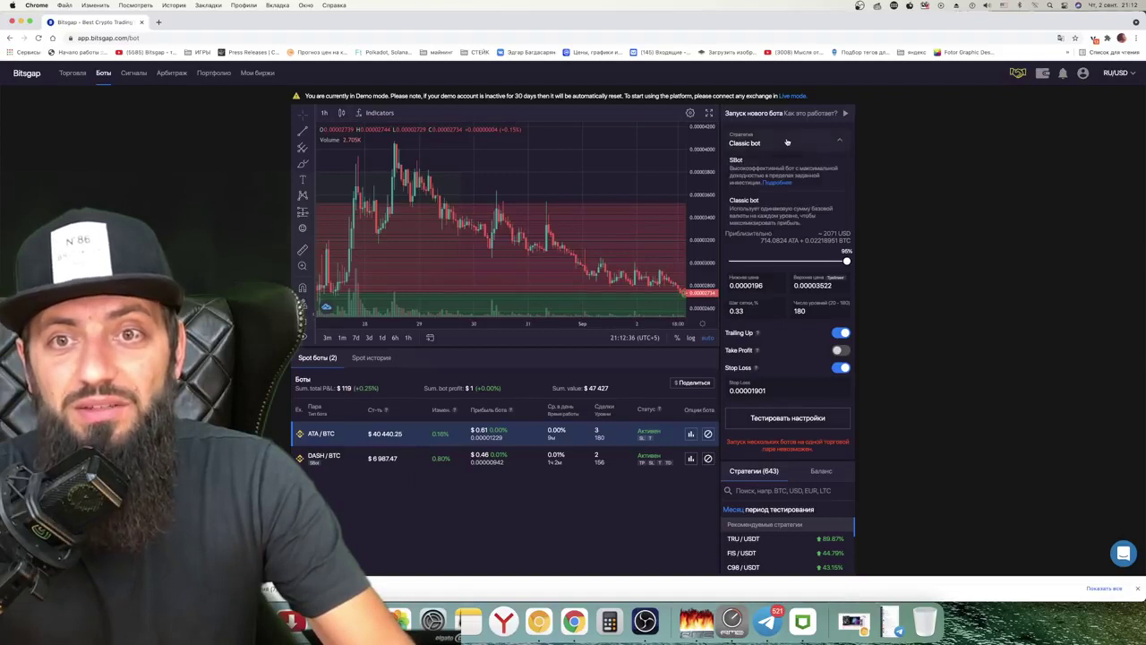
{"action": "left_click", "coordinate": [937, 165]}
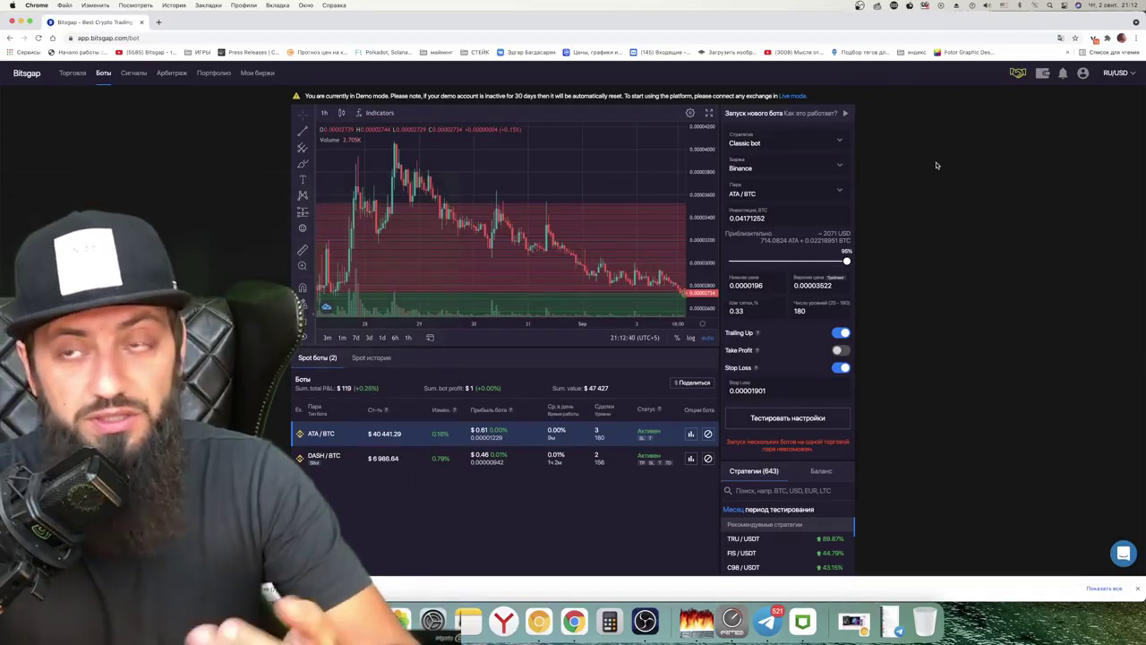
Turn off demo mode from the account options and open the trading terminal in live mode
{"action": "left_click", "coordinate": [1083, 73]}
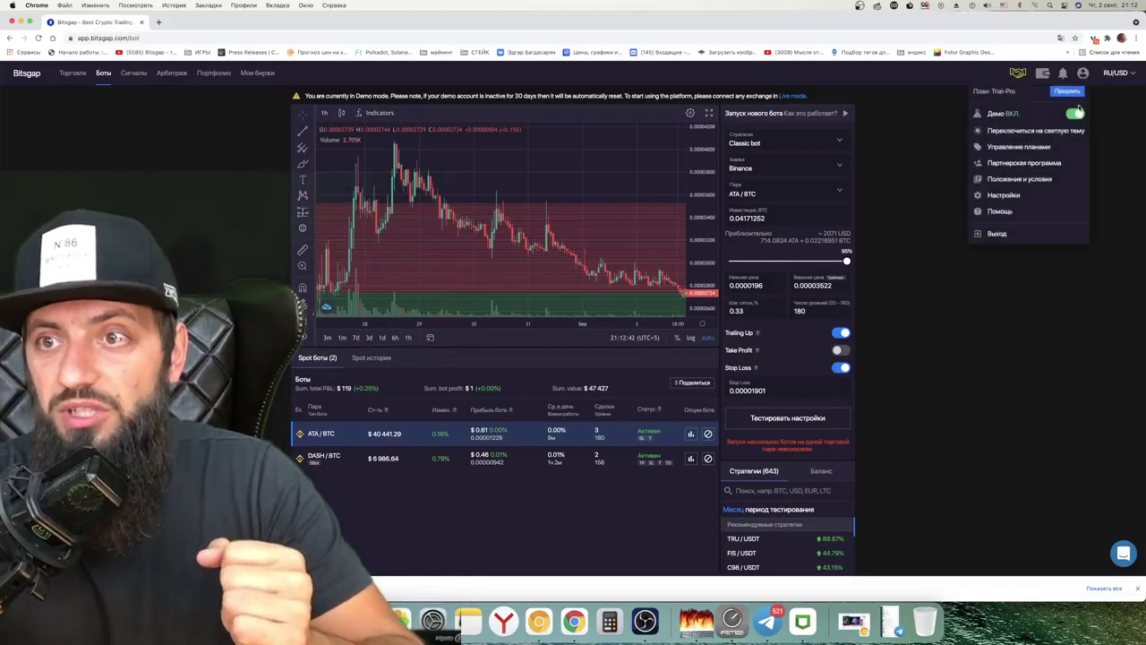
{"action": "left_click", "coordinate": [1076, 113]}
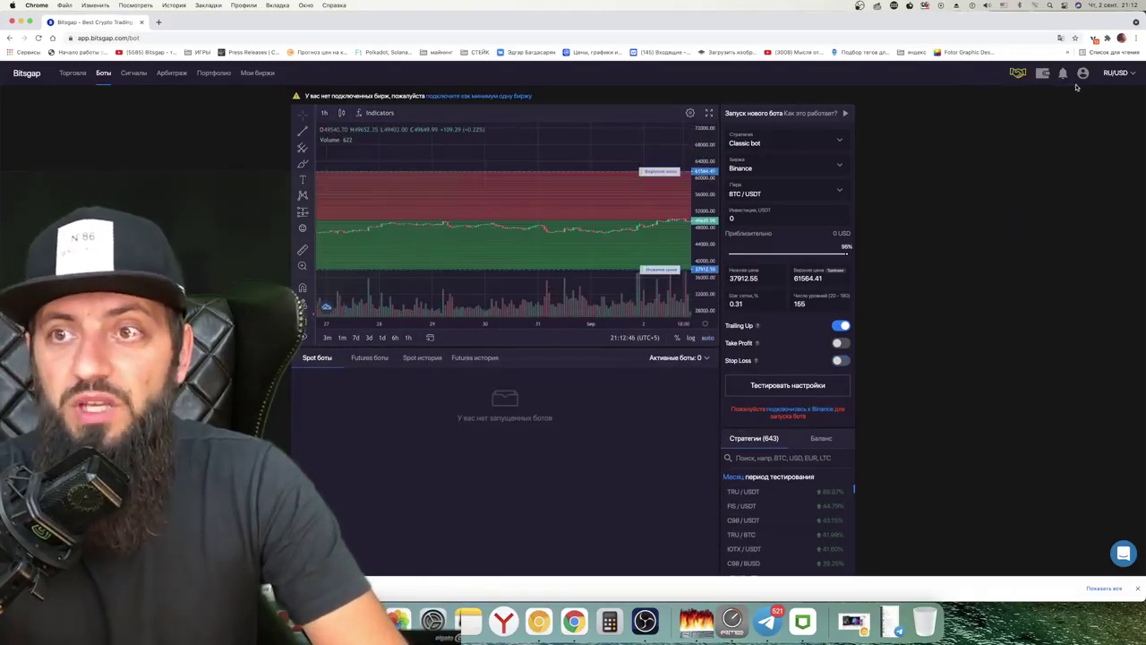
{"action": "left_click", "coordinate": [72, 73]}
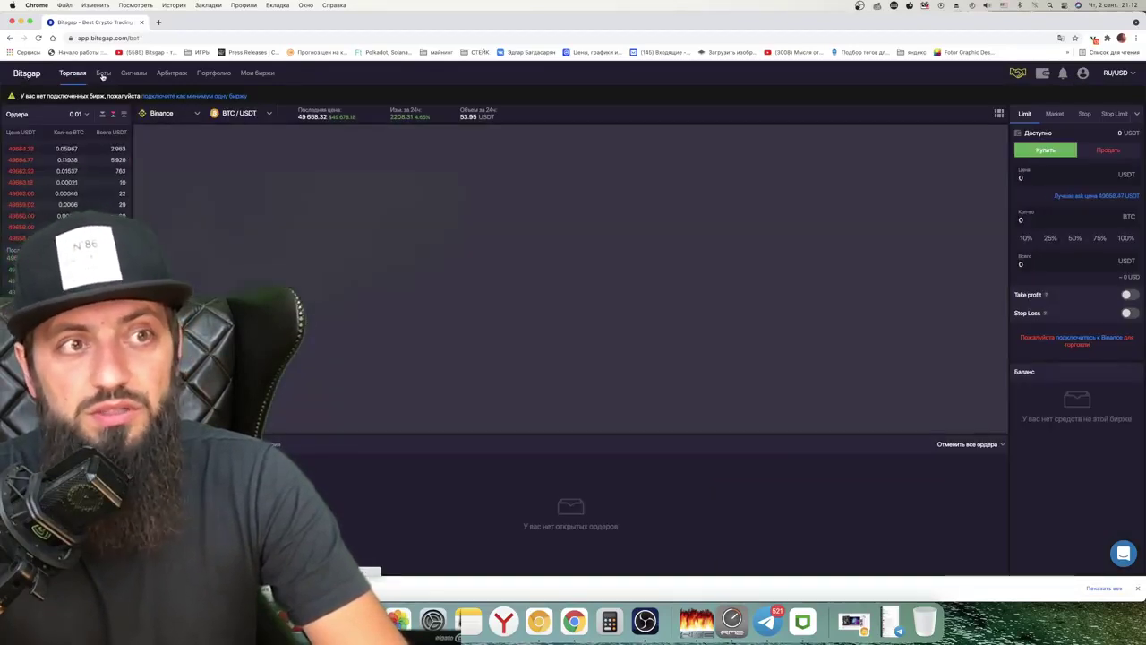
Open the bots in live mode, check the strategy field, and view the spot and futures bot lists and their histories
{"action": "left_click", "coordinate": [102, 73]}
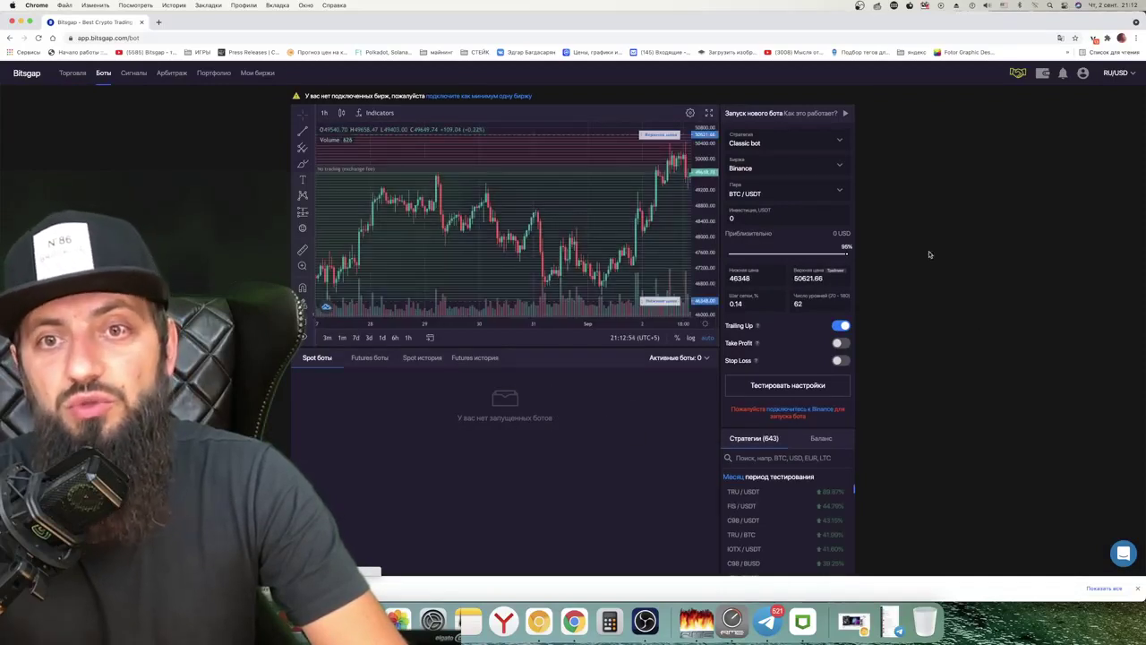
{"action": "left_click", "coordinate": [767, 144]}
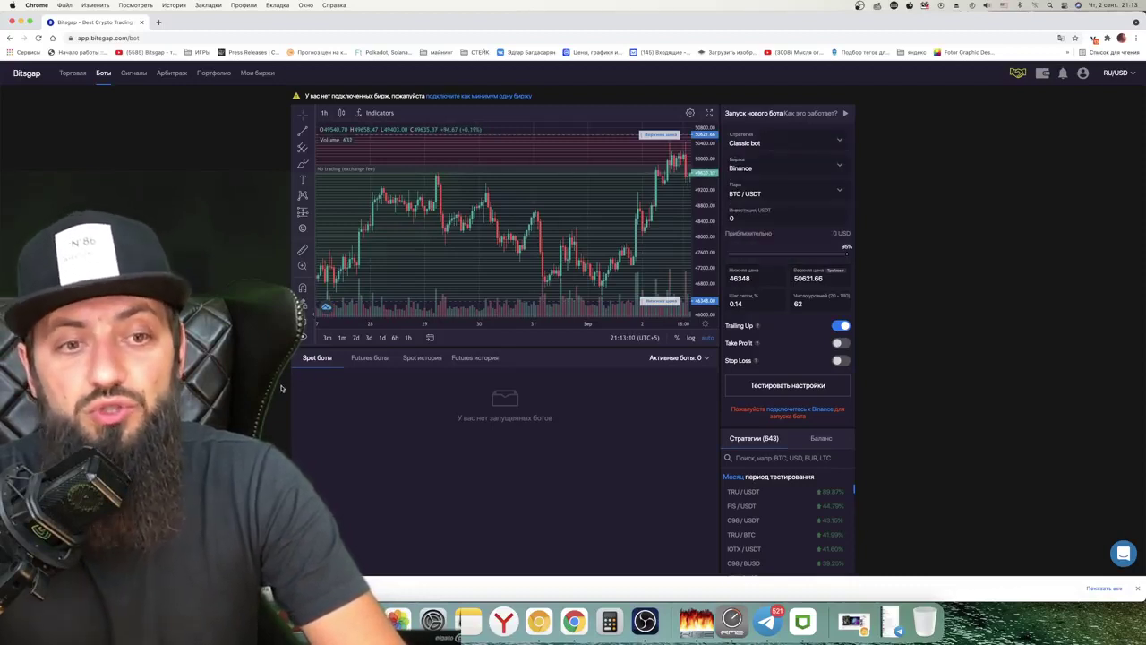
{"action": "left_click", "coordinate": [370, 357]}
{"action": "left_click", "coordinate": [318, 357]}
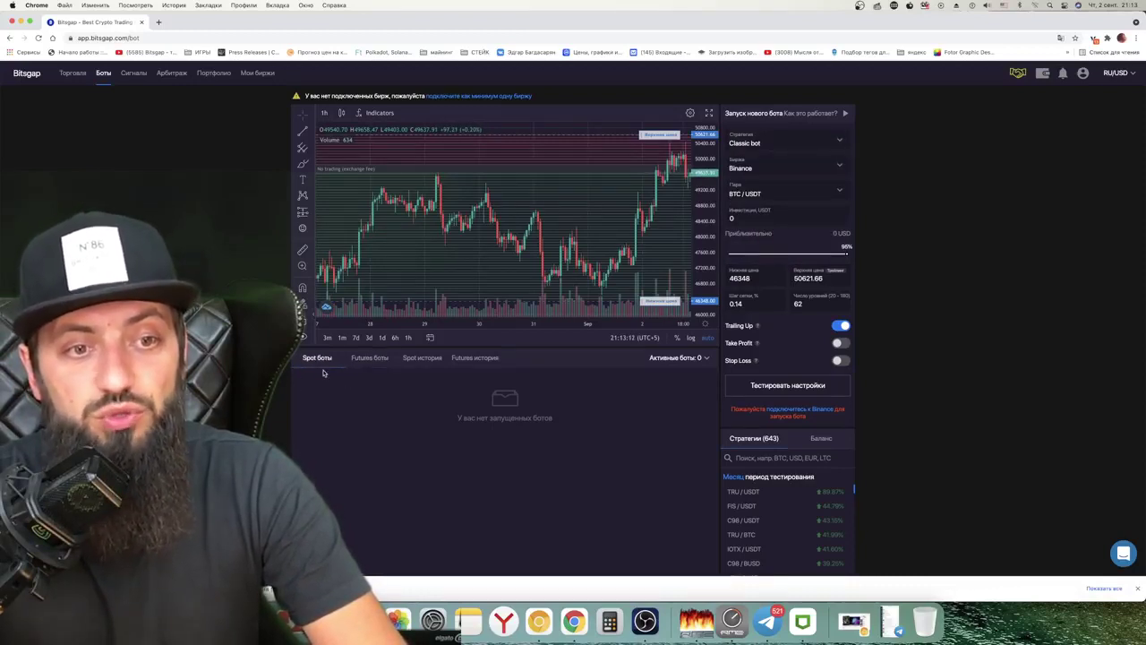
{"action": "left_click", "coordinate": [367, 359]}
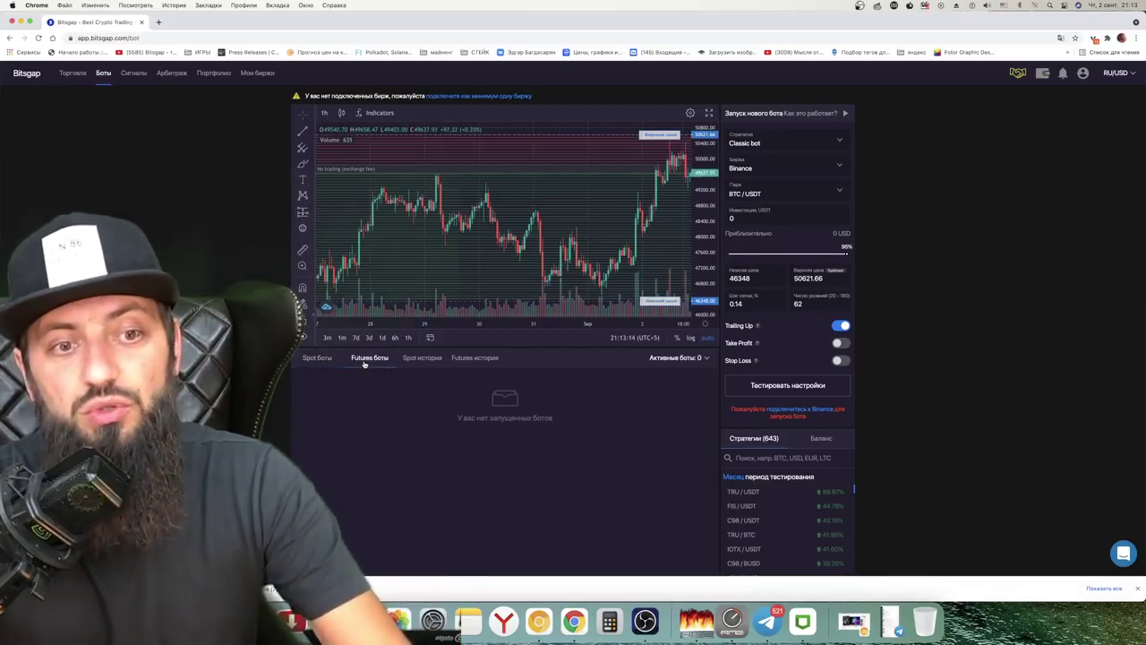
{"action": "left_click", "coordinate": [416, 360]}
{"action": "left_click", "coordinate": [477, 359]}
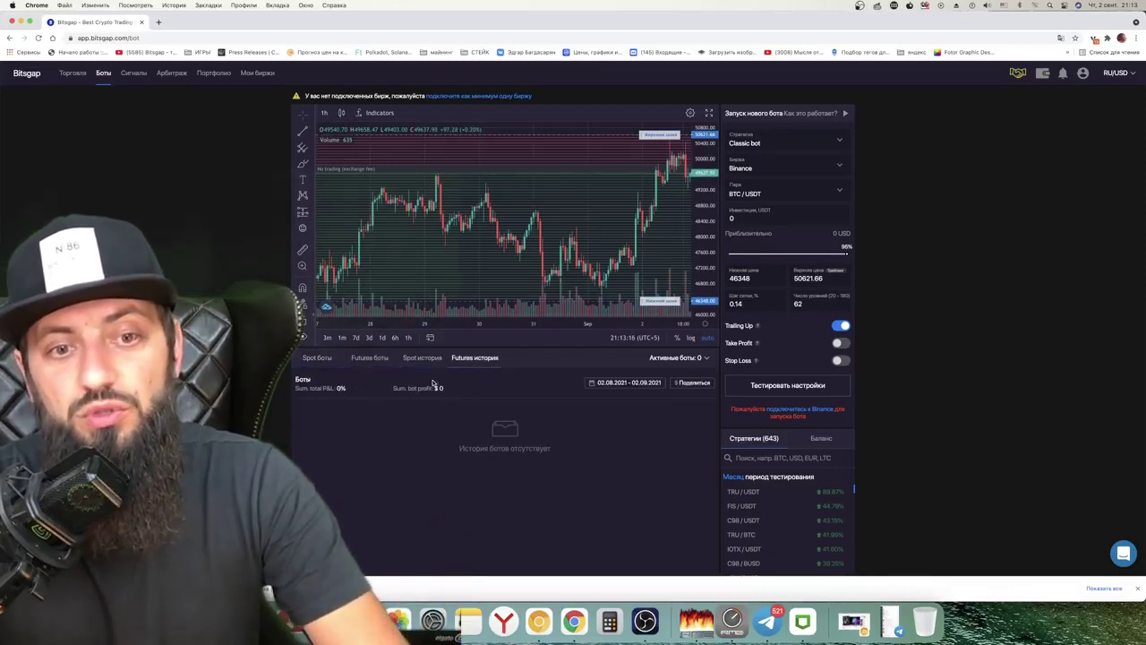
{"action": "left_click", "coordinate": [362, 359]}
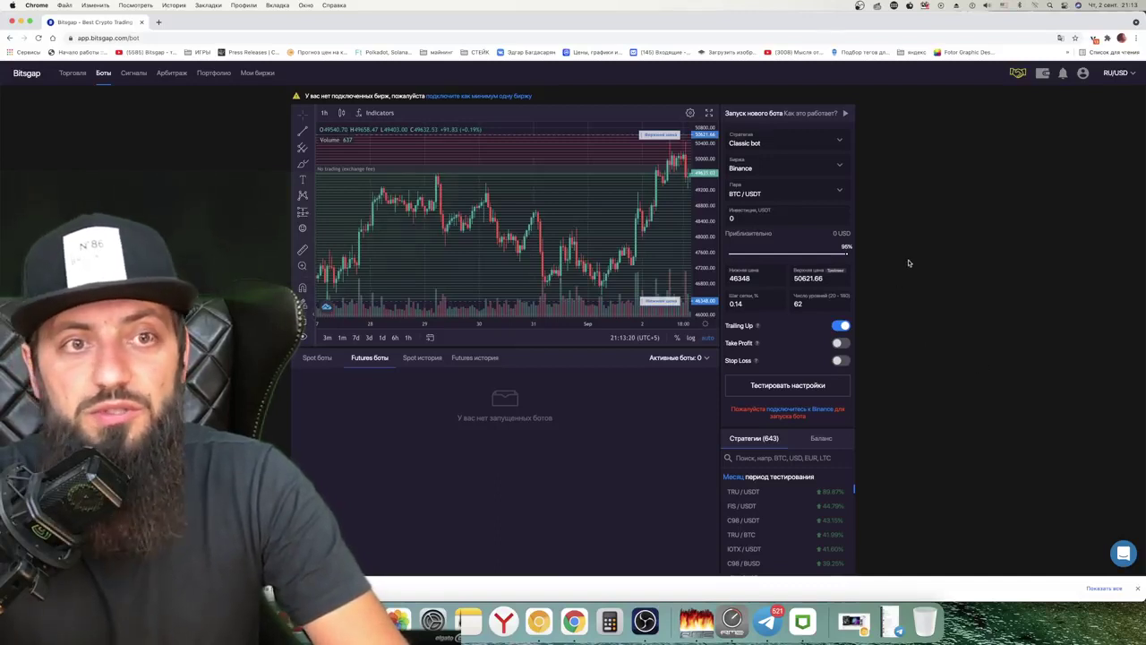
Open the connected exchanges, view the form for connecting Binance with API keys, and close it without connecting
{"action": "left_click", "coordinate": [259, 74]}
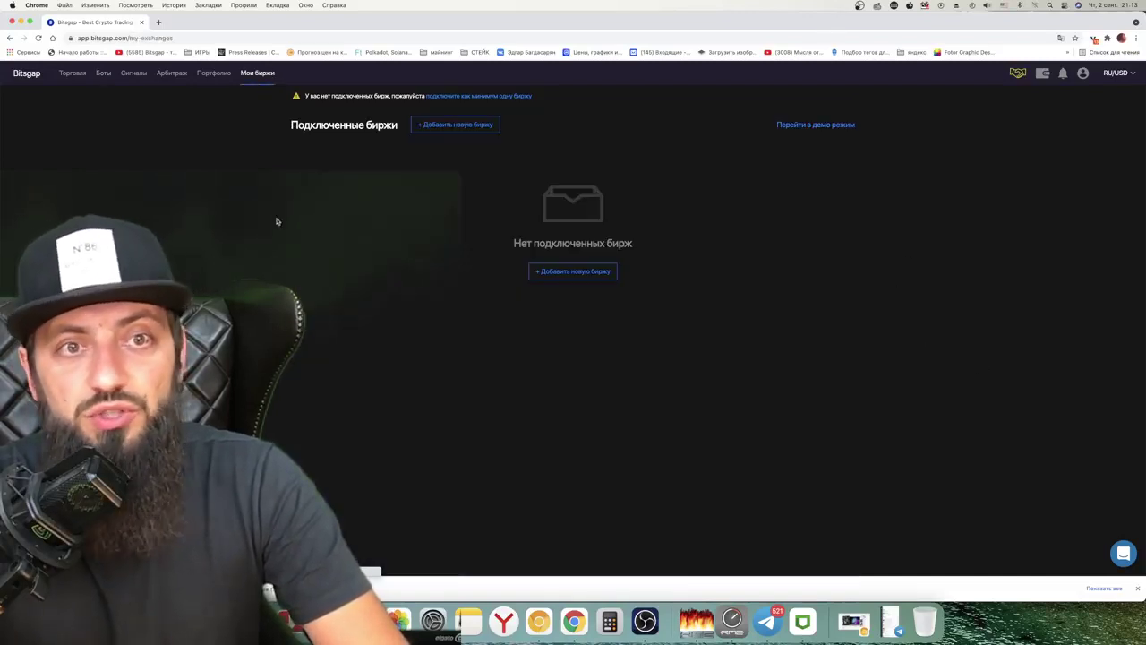
{"action": "left_click", "coordinate": [457, 126]}
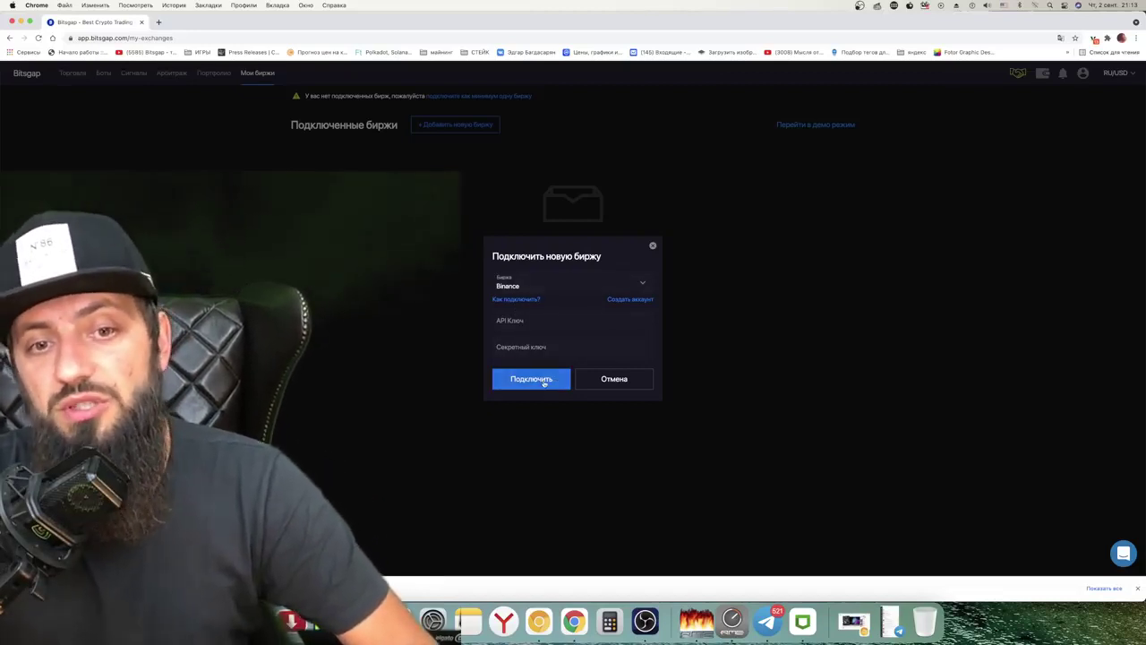
{"action": "left_click", "coordinate": [652, 247]}
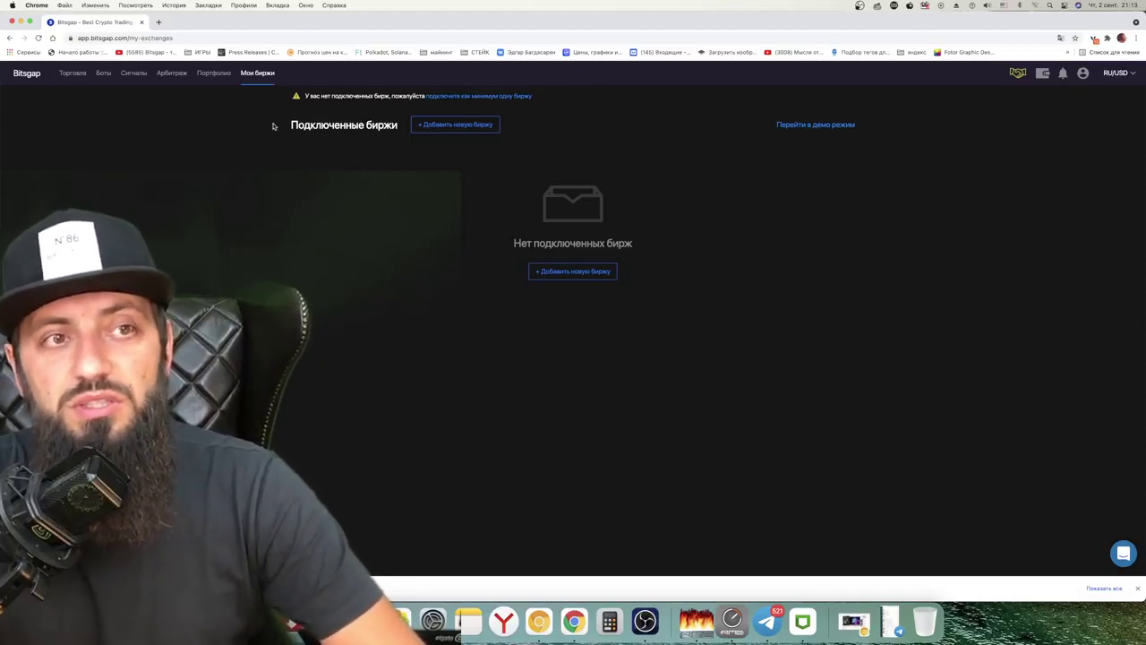
View the live-mode arbitrage offers and trading signals, and return to the bots
{"action": "left_click", "coordinate": [213, 74]}
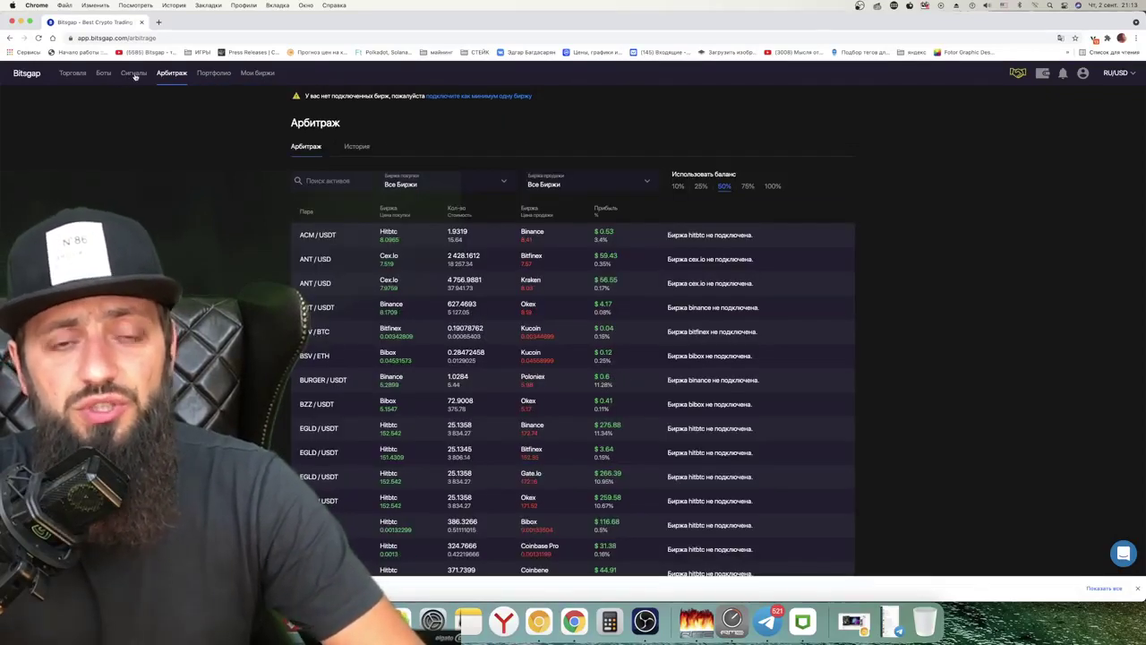
{"action": "left_click", "coordinate": [133, 73]}
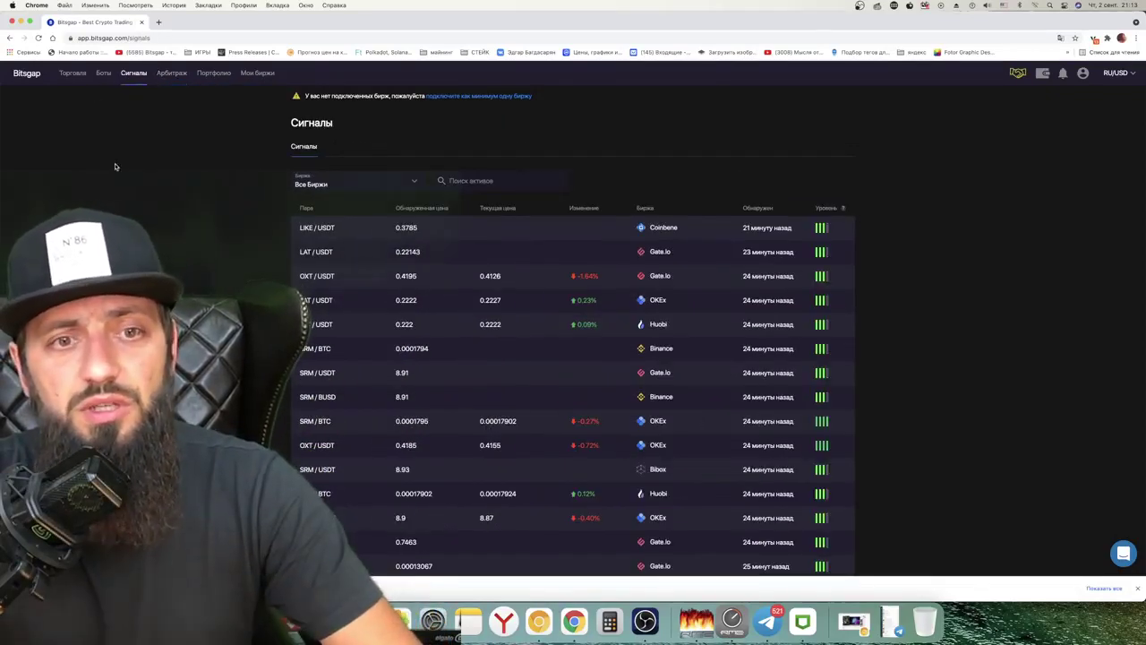
{"action": "left_click", "coordinate": [104, 75]}
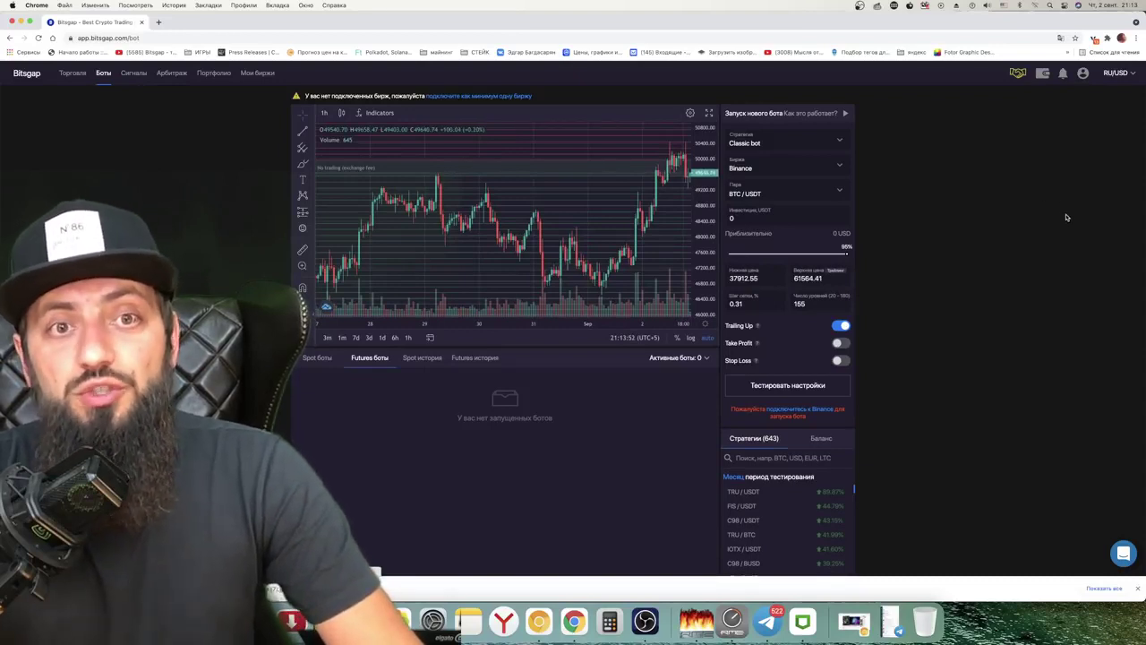
{"action": "scroll", "coordinate": [1075, 217], "scroll_direction": "down", "scroll_amount": 5}
{"action": "scroll", "coordinate": [1083, 218], "scroll_direction": "up", "scroll_amount": 5}
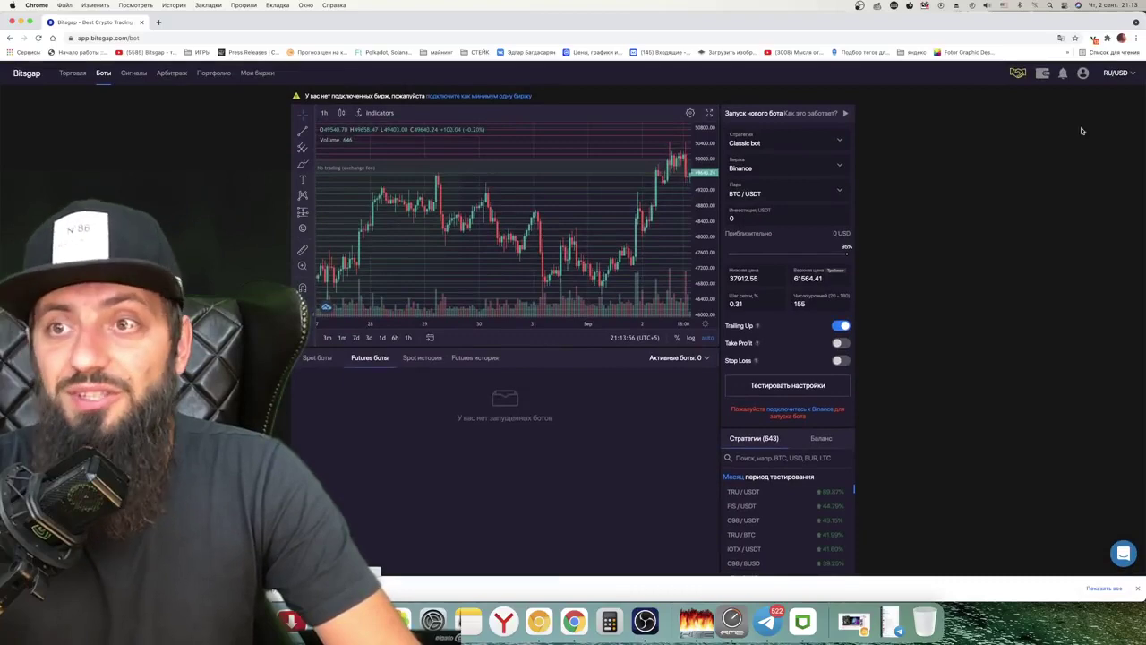
Turn demo mode back on from the account options and review the running ATA/BTC and DASH/BTC bots
{"action": "left_click", "coordinate": [1084, 75]}
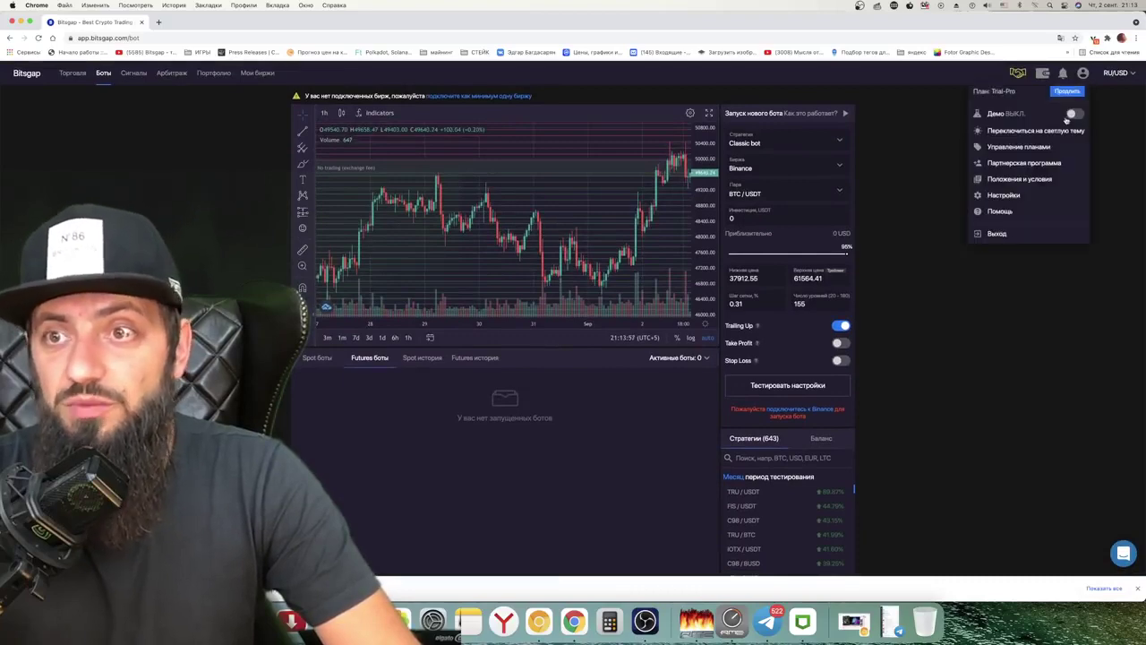
{"action": "left_click", "coordinate": [1073, 116]}
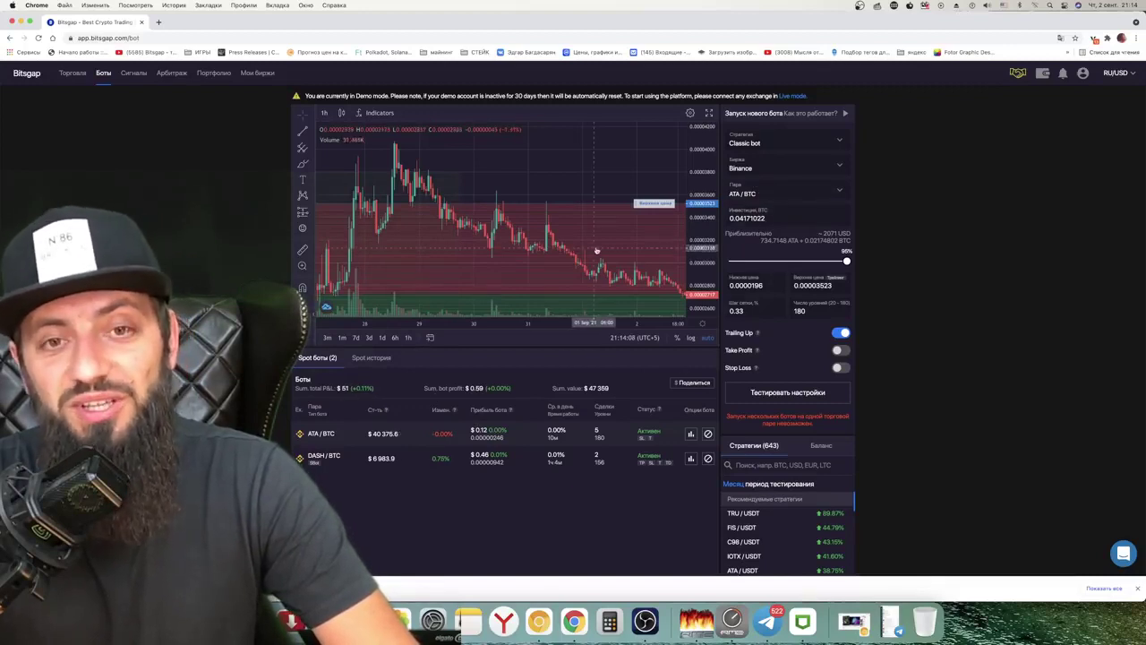
{"action": "scroll", "coordinate": [486, 411], "scroll_direction": "down", "scroll_amount": 2}
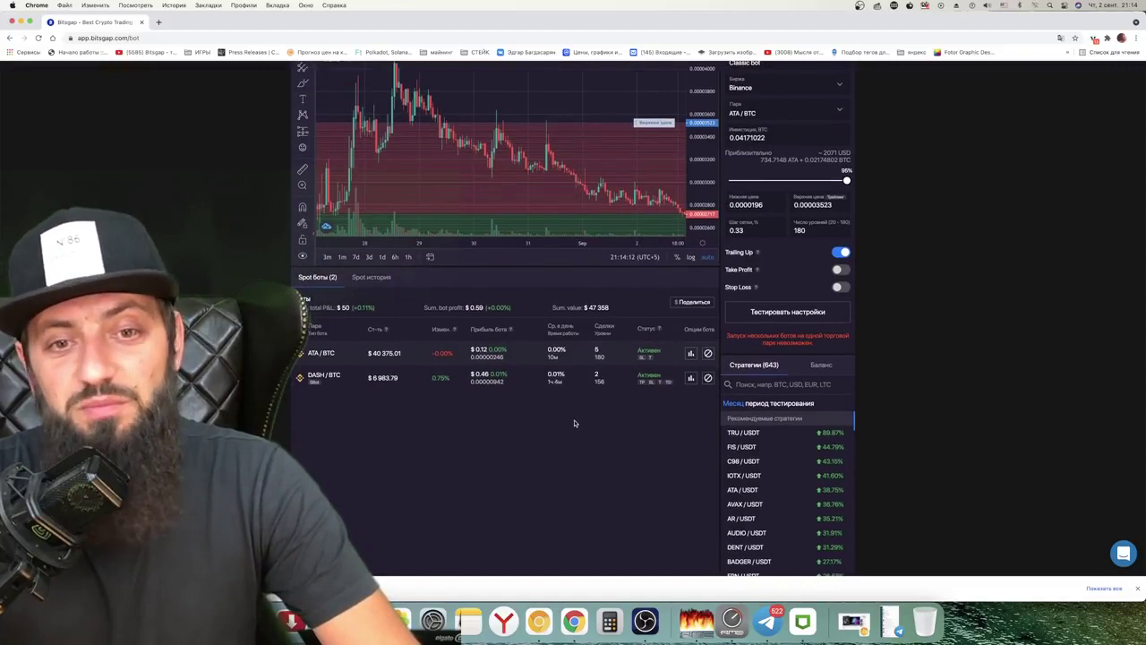
{"action": "scroll", "coordinate": [575, 423], "scroll_direction": "up", "scroll_amount": 2}
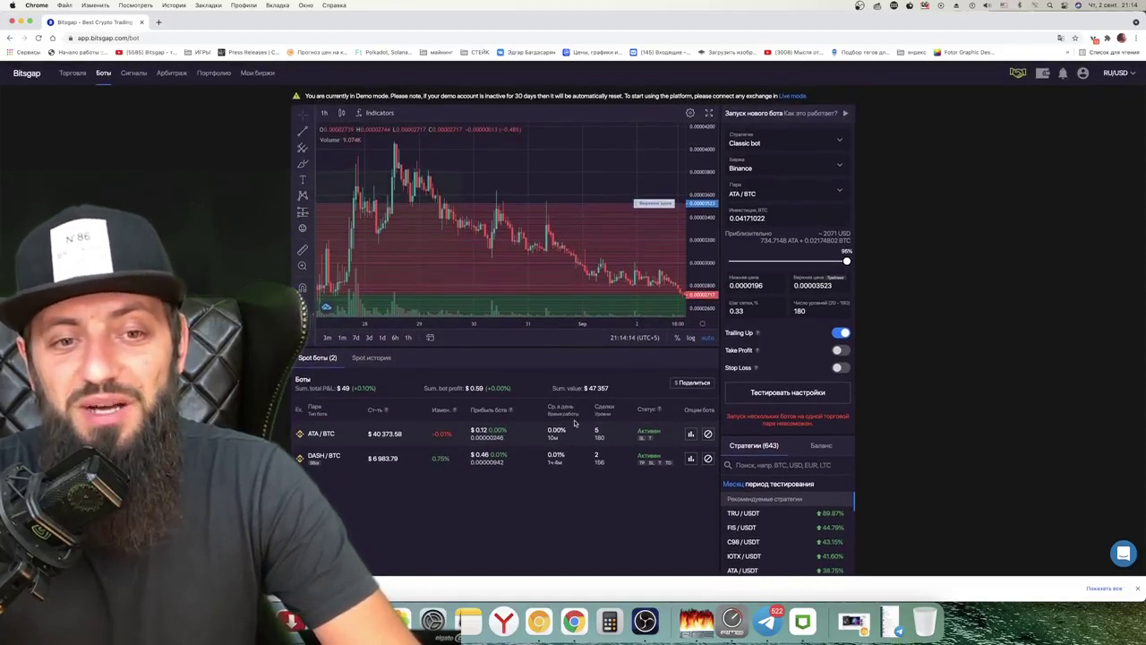